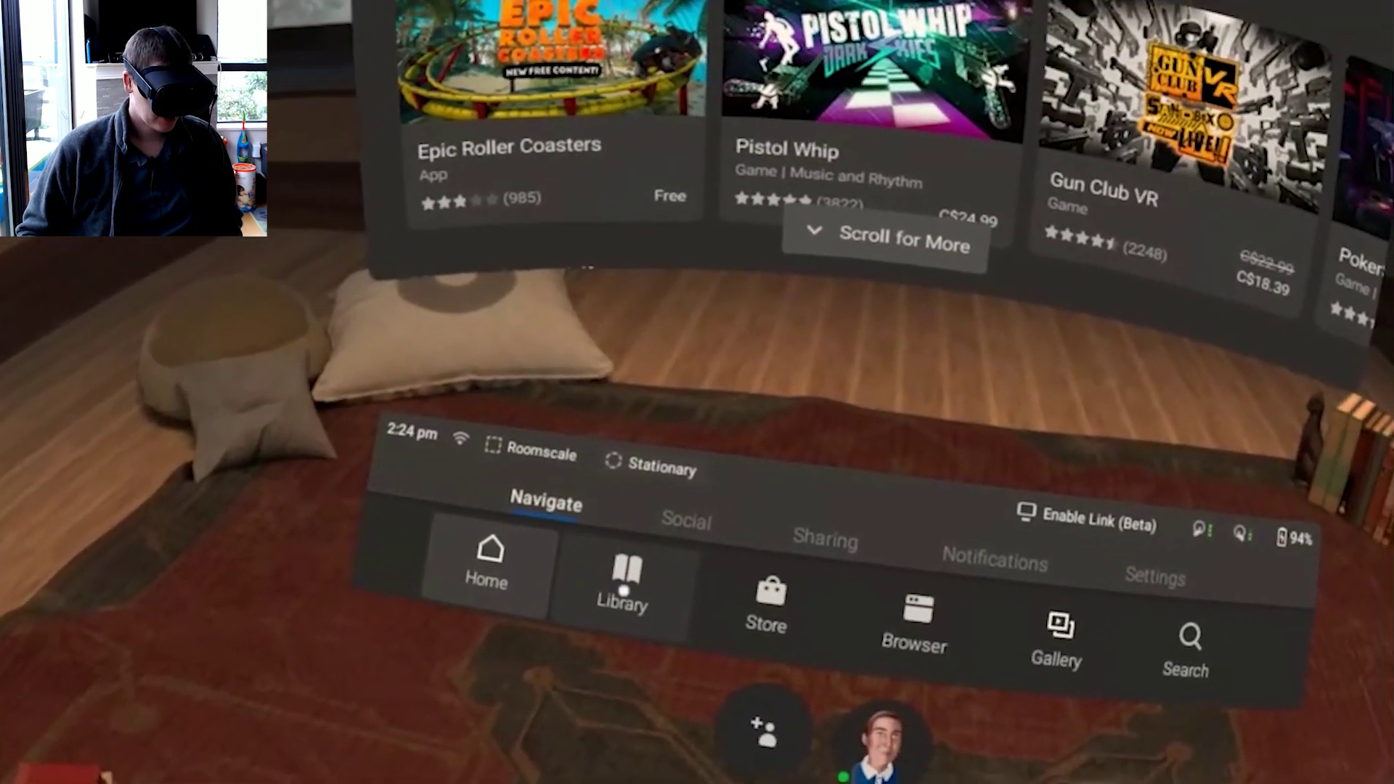
Browse the library's Unknown Sources apps and launch Settings Launcher (TV)
{"action": "left_click", "coordinate": [620, 596]}
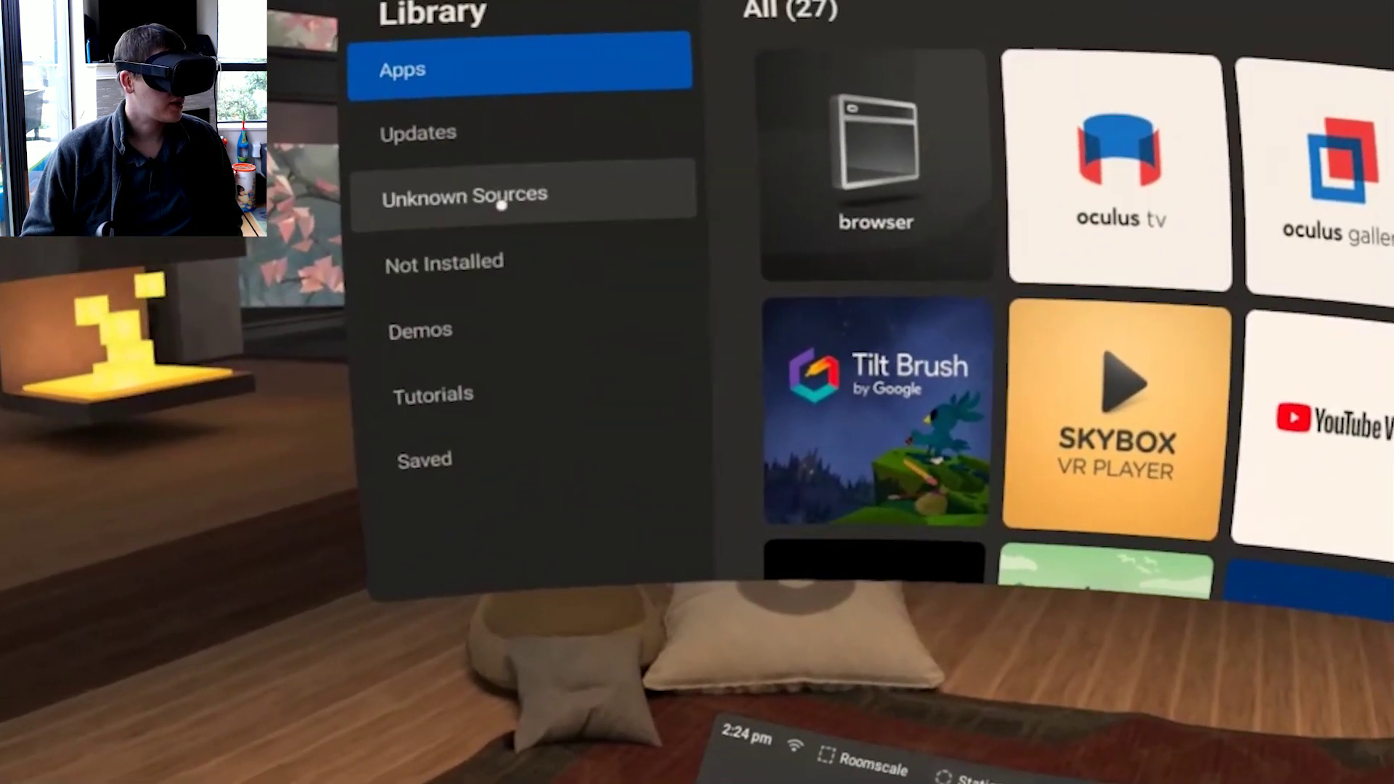
{"action": "left_click", "coordinate": [520, 202]}
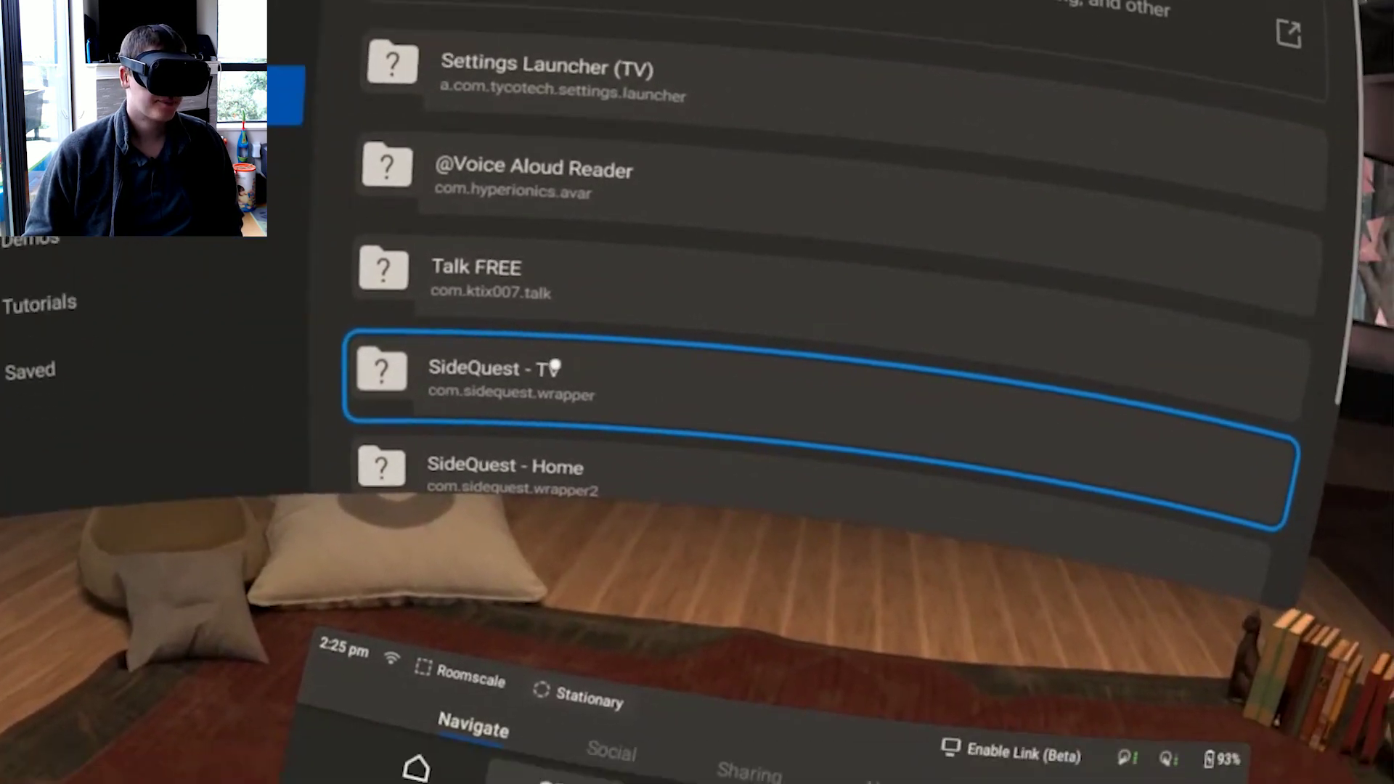
{"action": "scroll", "coordinate": [581, 317], "scroll_direction": "down", "scroll_amount": 3}
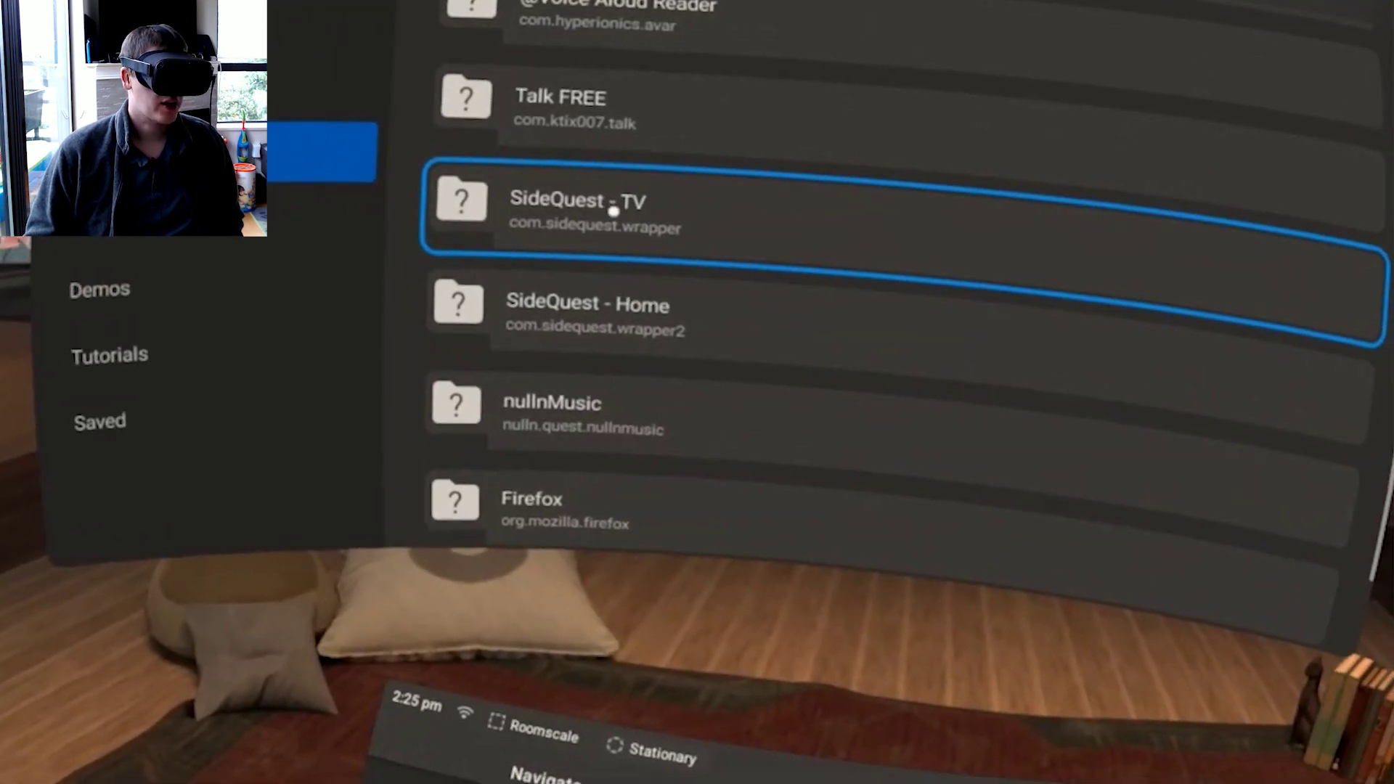
{"action": "scroll", "coordinate": [622, 436], "scroll_direction": "down", "scroll_amount": 2}
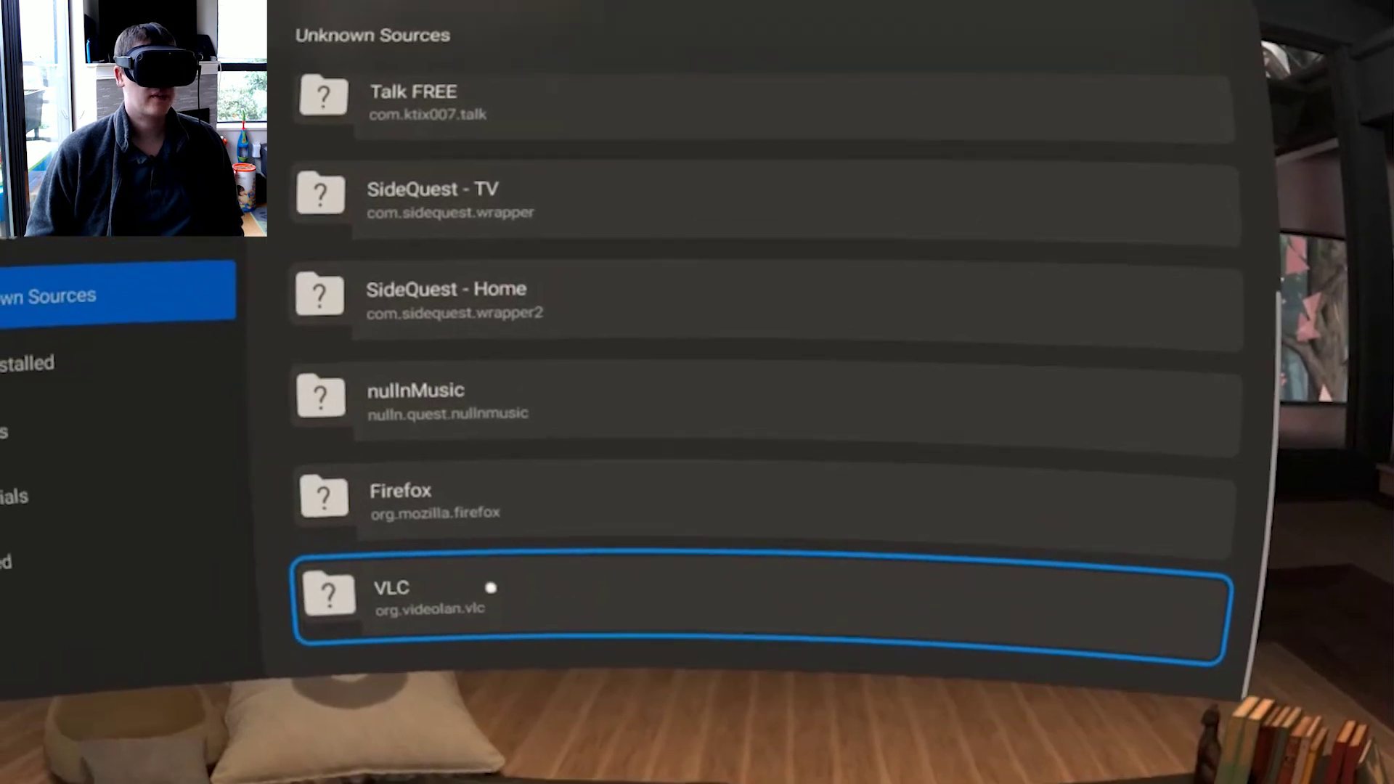
{"action": "scroll", "coordinate": [514, 563], "scroll_direction": "up", "scroll_amount": 5}
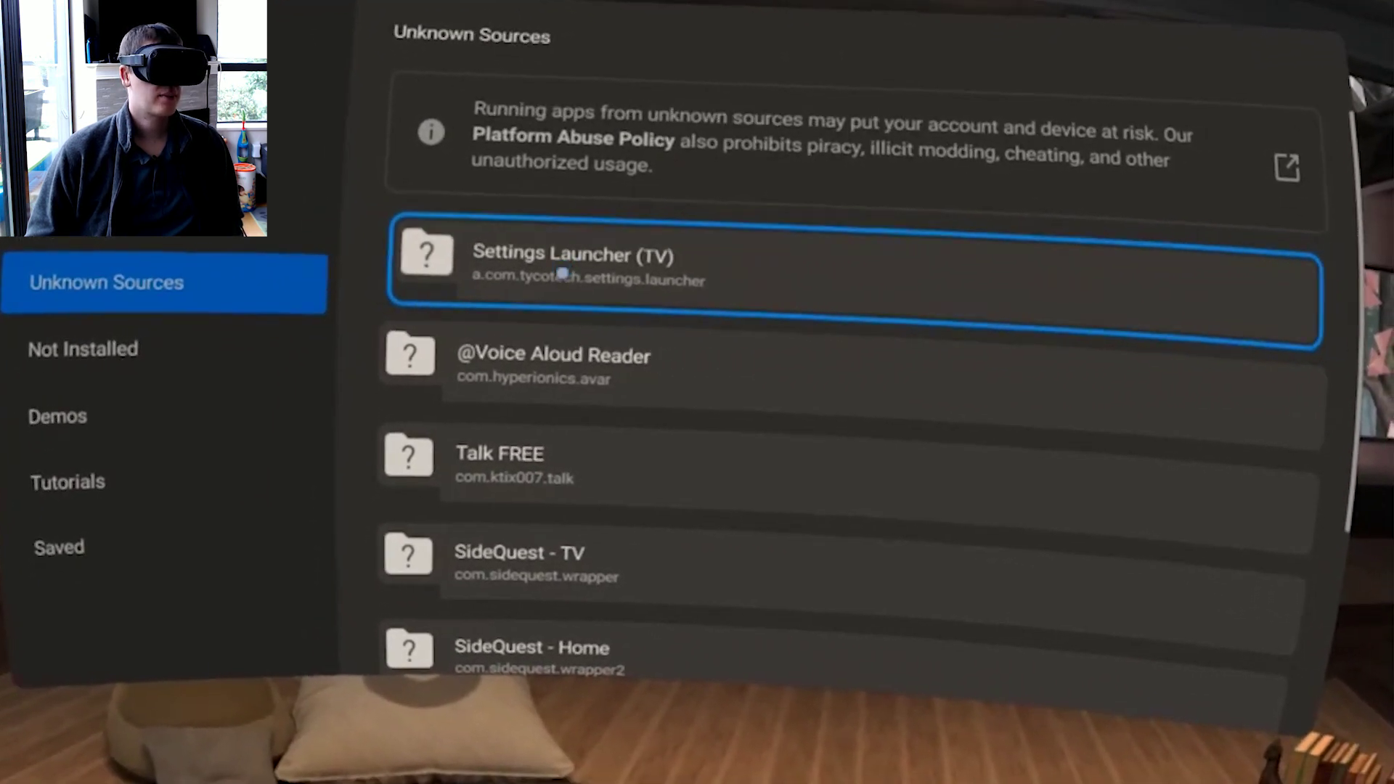
{"action": "left_click", "coordinate": [552, 273]}
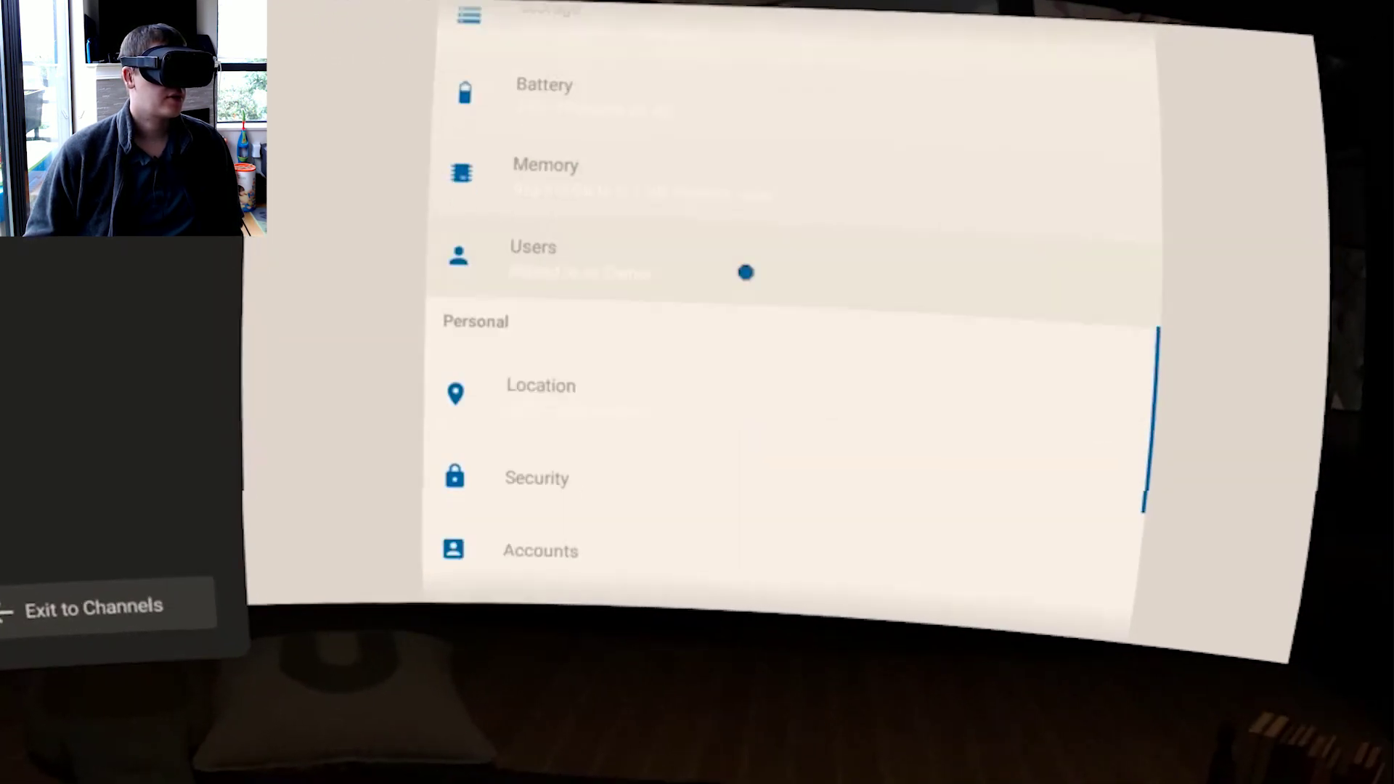
Go to Languages & input, then Text-to-speech output, in Settings Launcher
{"action": "left_click", "coordinate": [655, 459]}
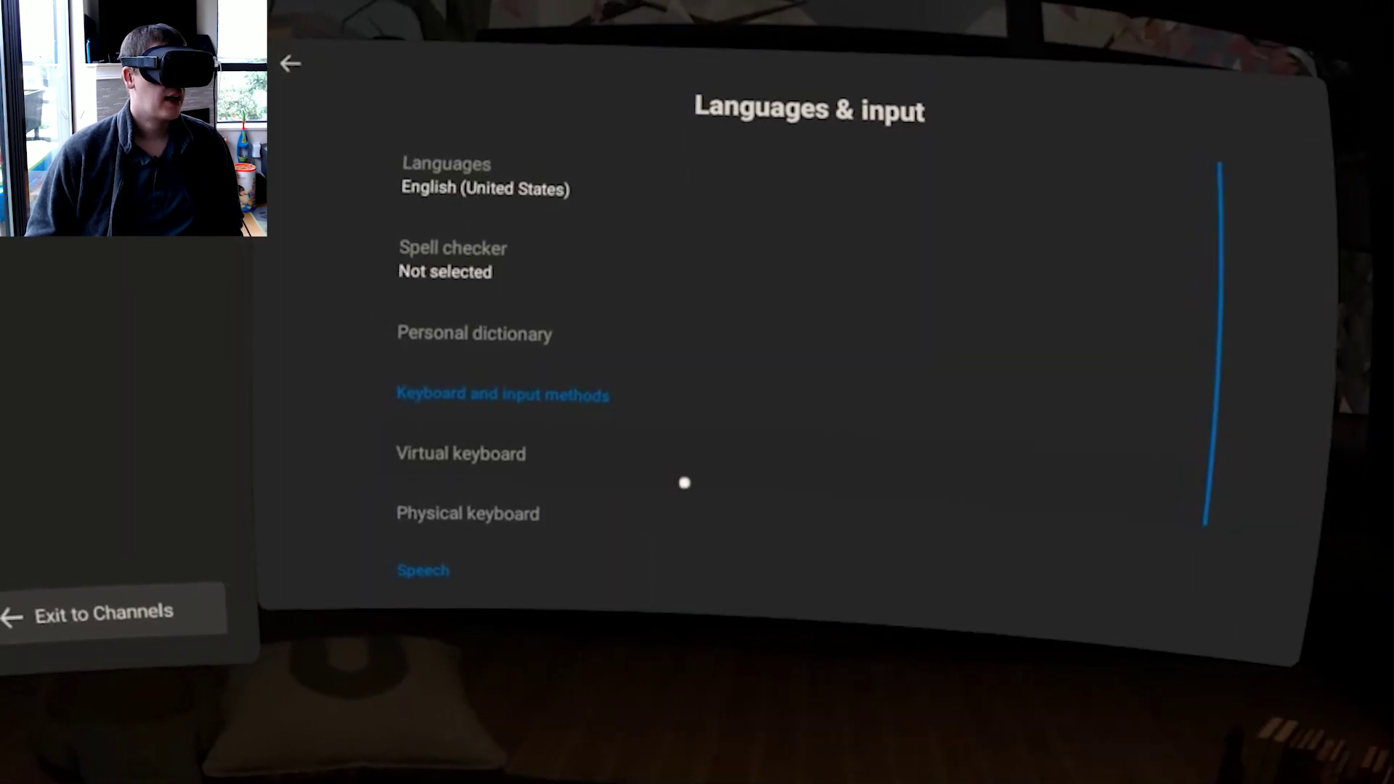
{"action": "scroll", "coordinate": [703, 455], "scroll_direction": "down", "scroll_amount": 3}
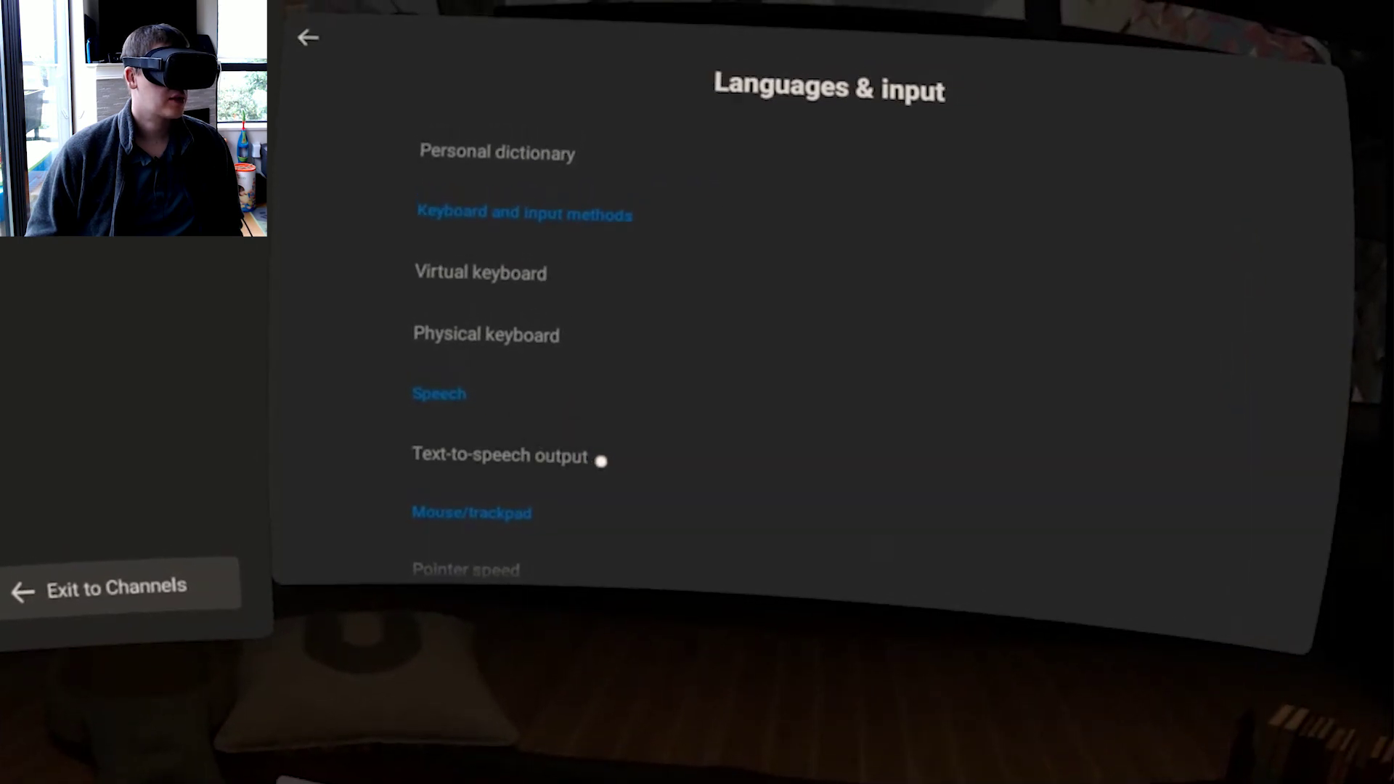
{"action": "left_click", "coordinate": [599, 460]}
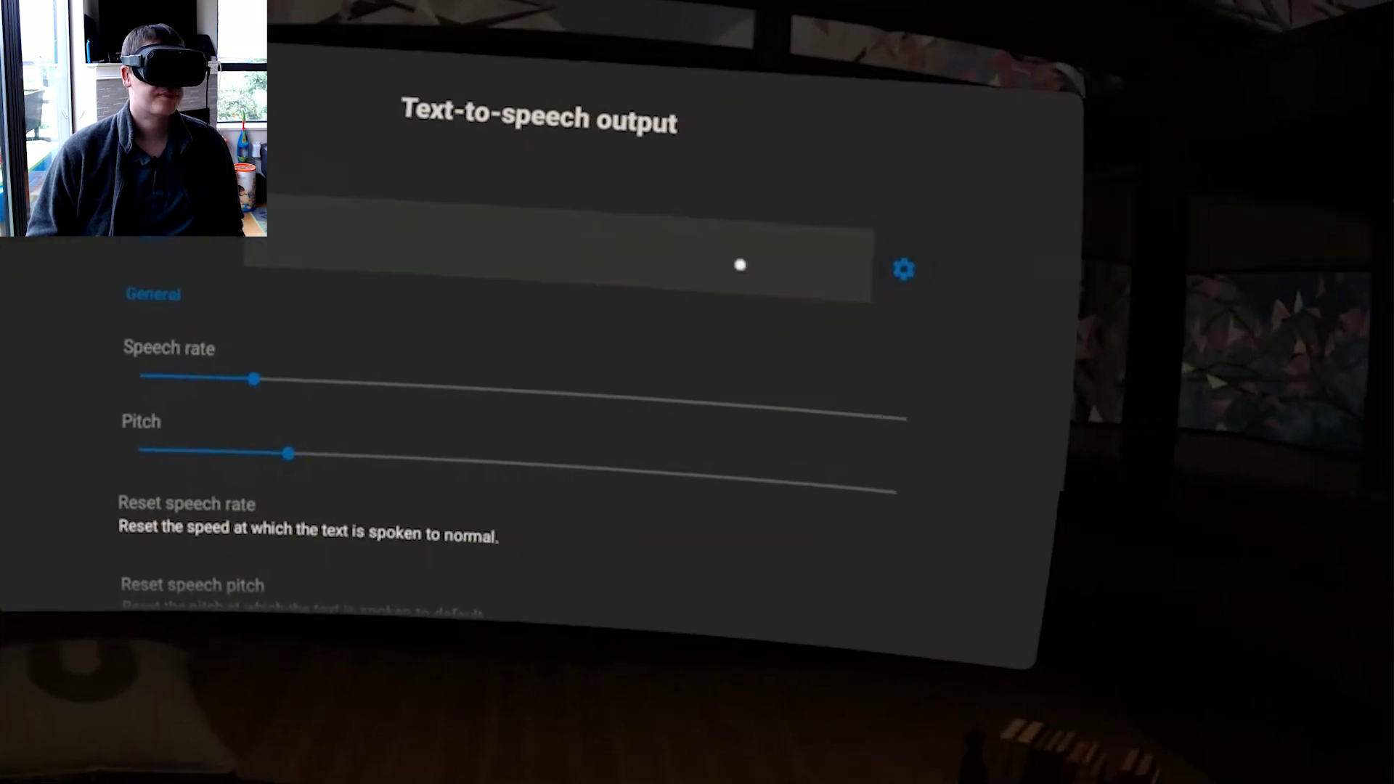
{"action": "left_click", "coordinate": [812, 246]}
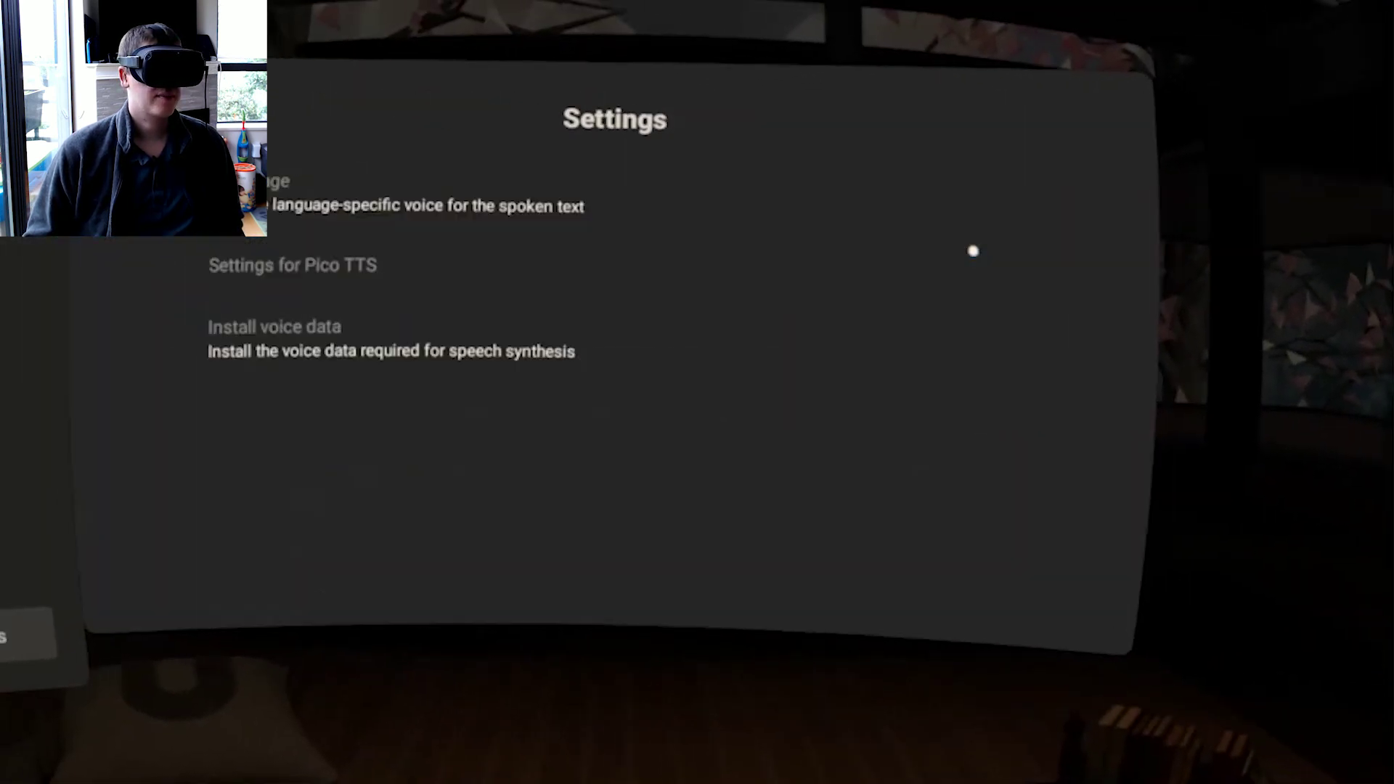
{"action": "left_click", "coordinate": [529, 219]}
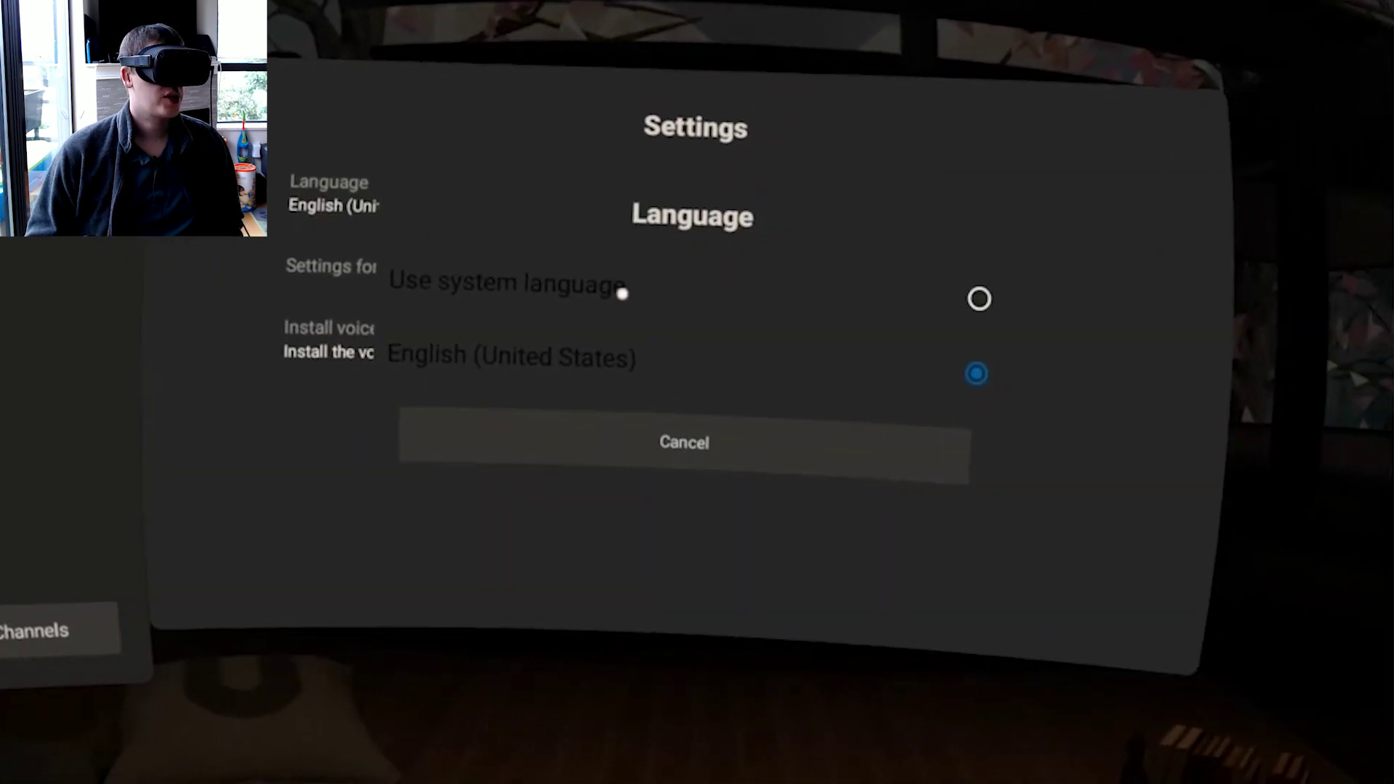
{"action": "left_click", "coordinate": [672, 443]}
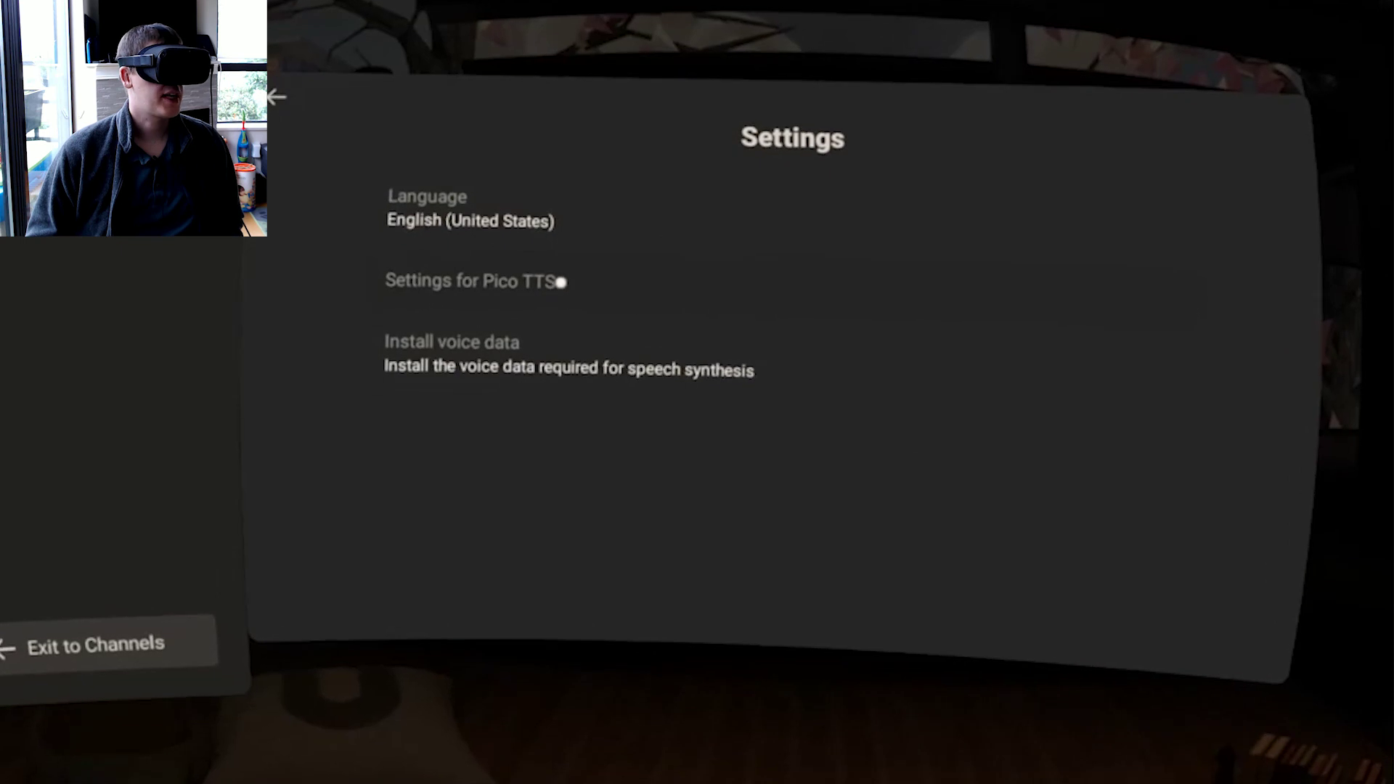
{"action": "left_click", "coordinate": [557, 276]}
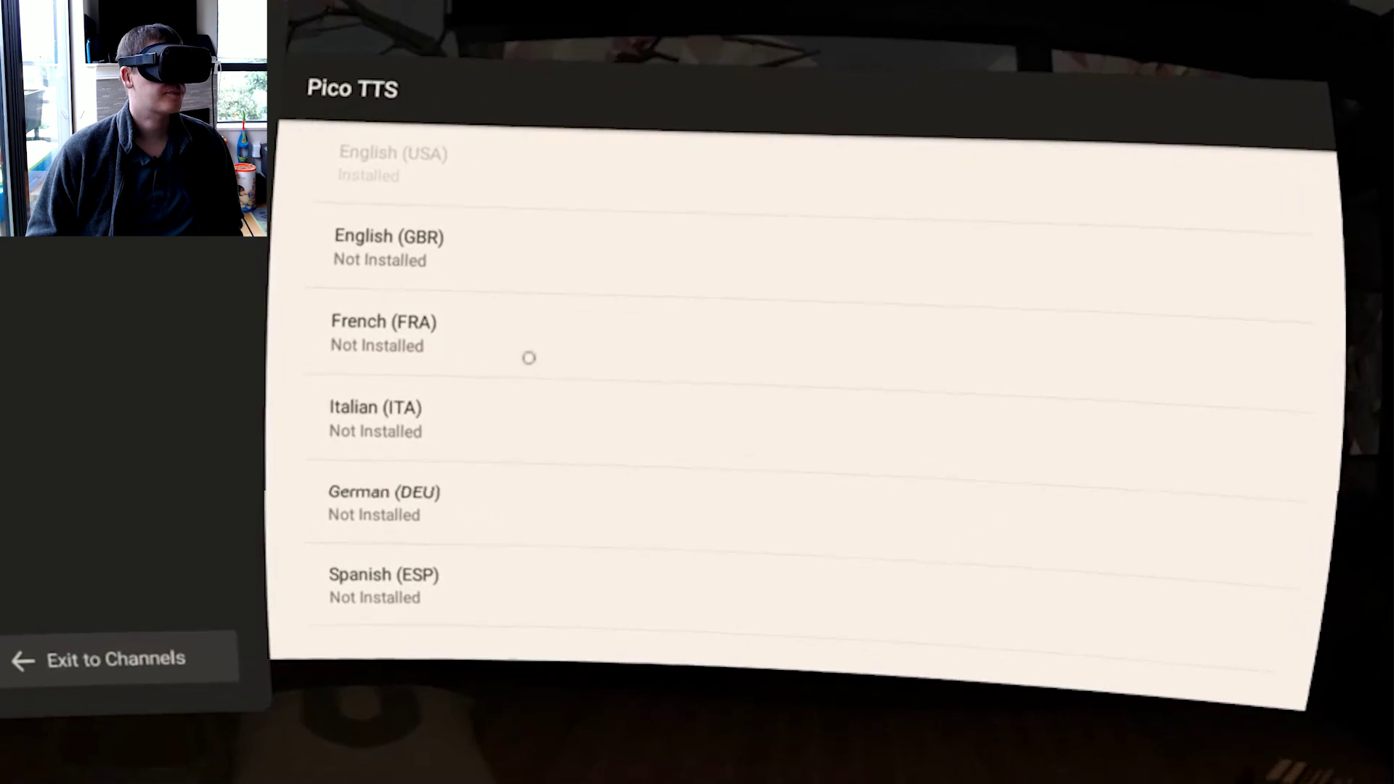
{"action": "key", "text": "Escape"}
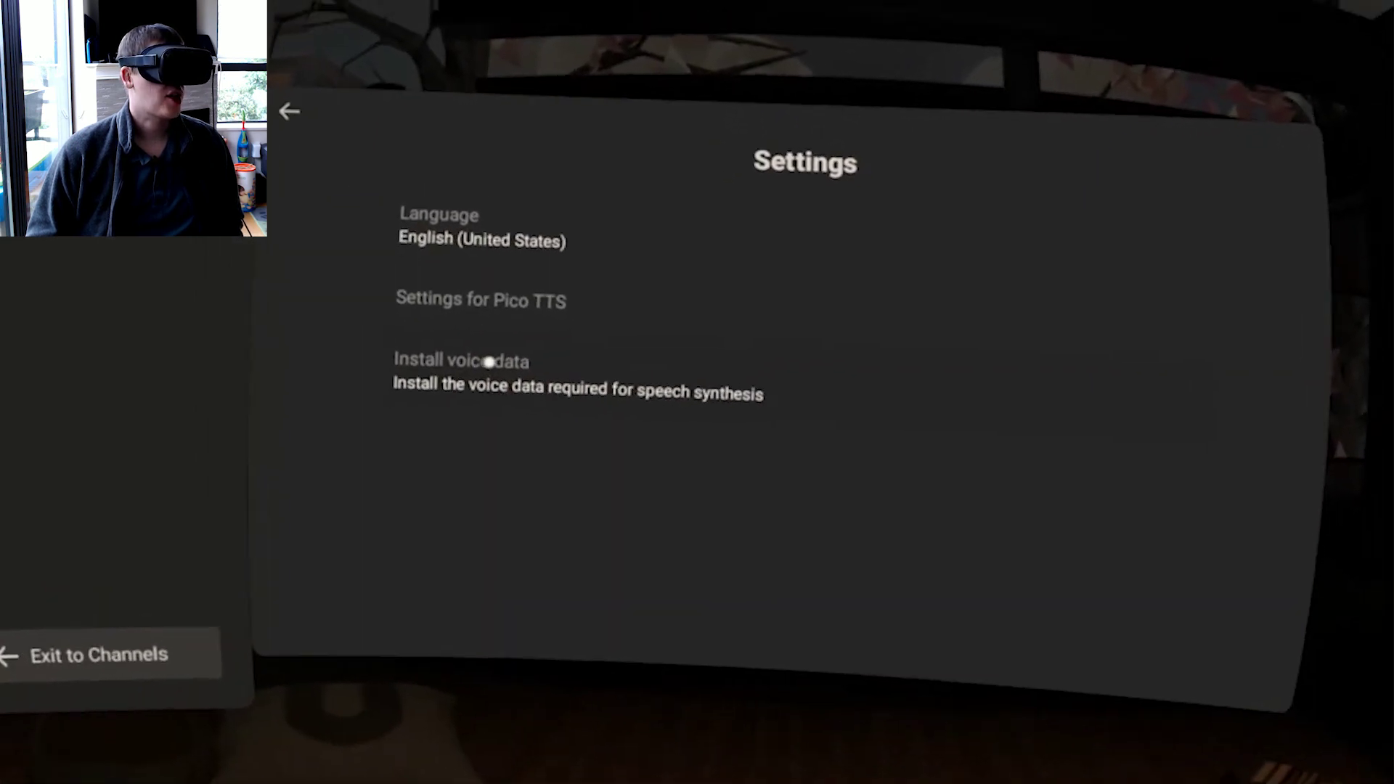
{"action": "key", "text": "Escape"}
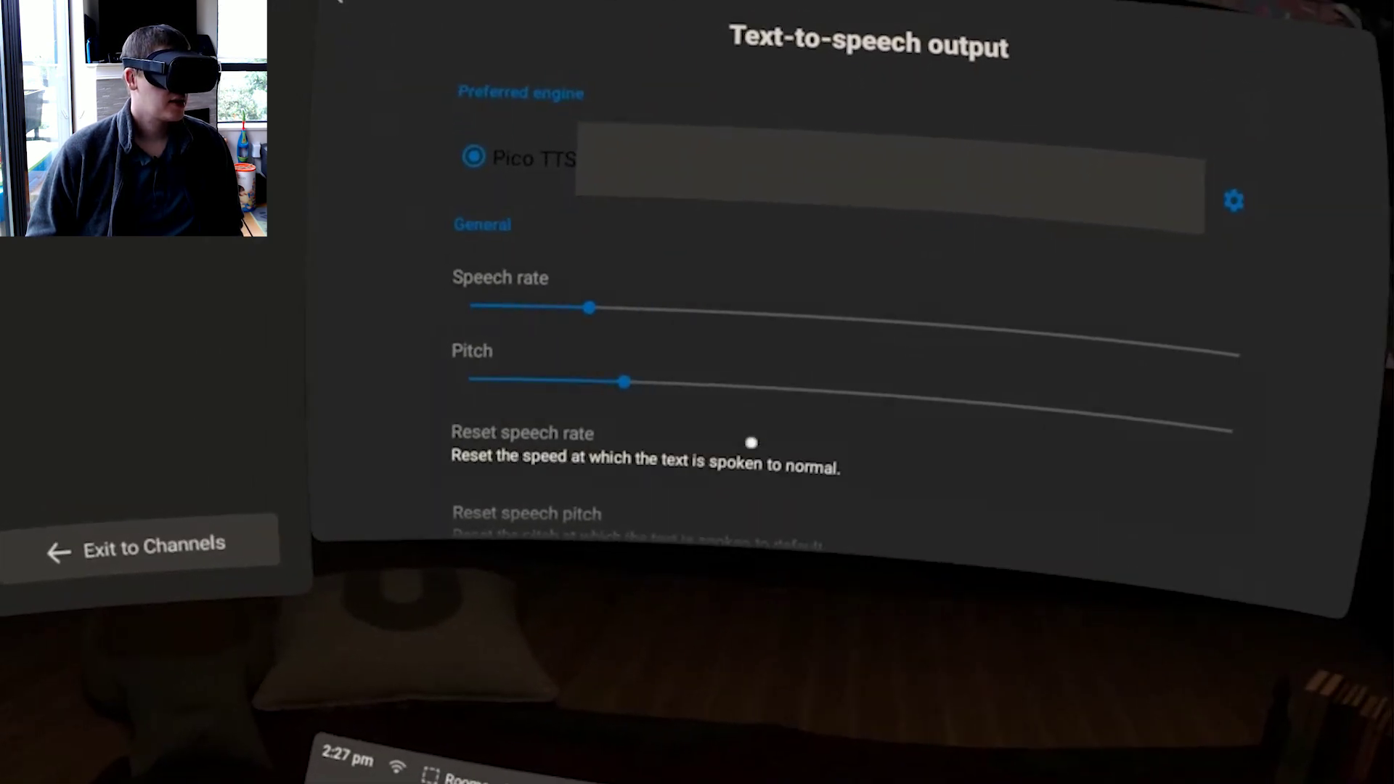
Scroll down the Text-to-speech output page
{"action": "scroll", "coordinate": [752, 442], "scroll_direction": "down", "scroll_amount": 3}
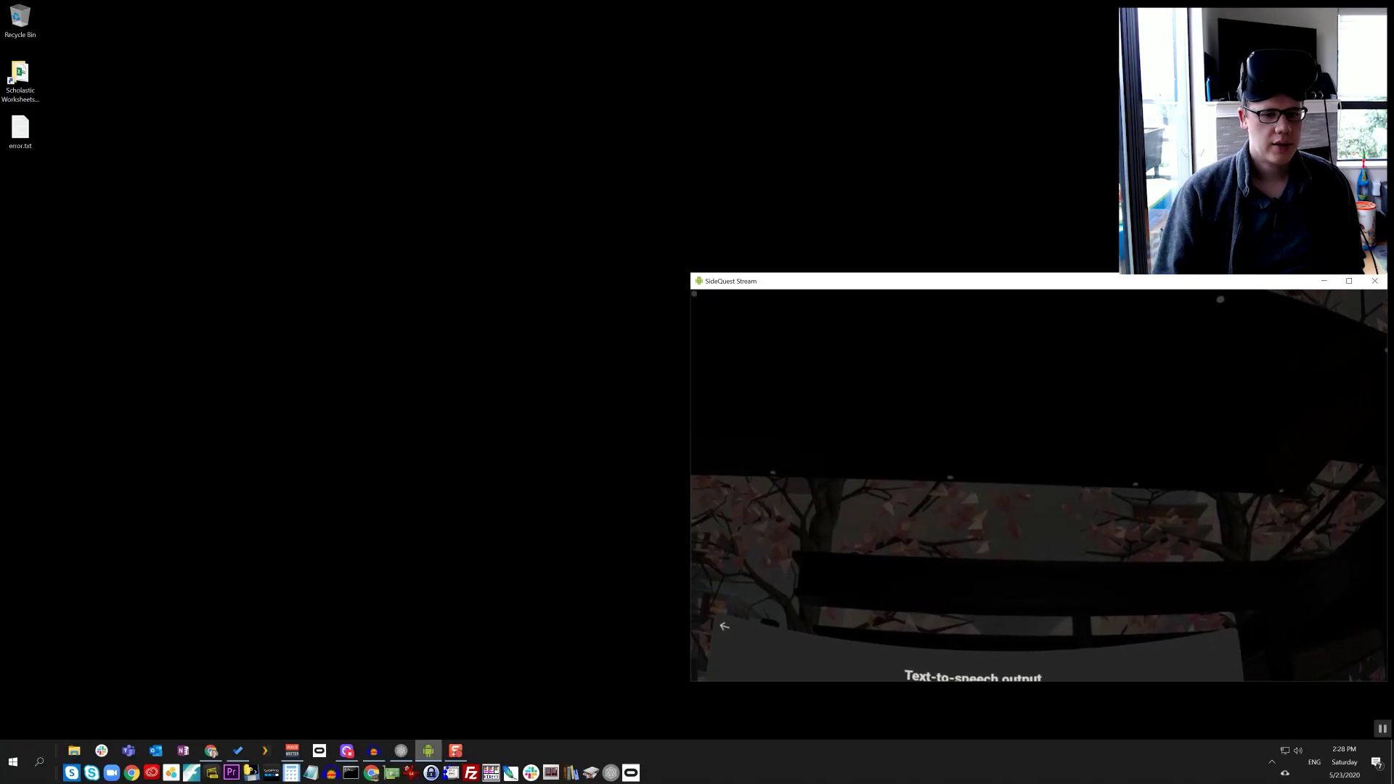
Switch to SideQuest and scroll through the 'launcher' store search results
{"action": "key", "text": "alt+Tab"}
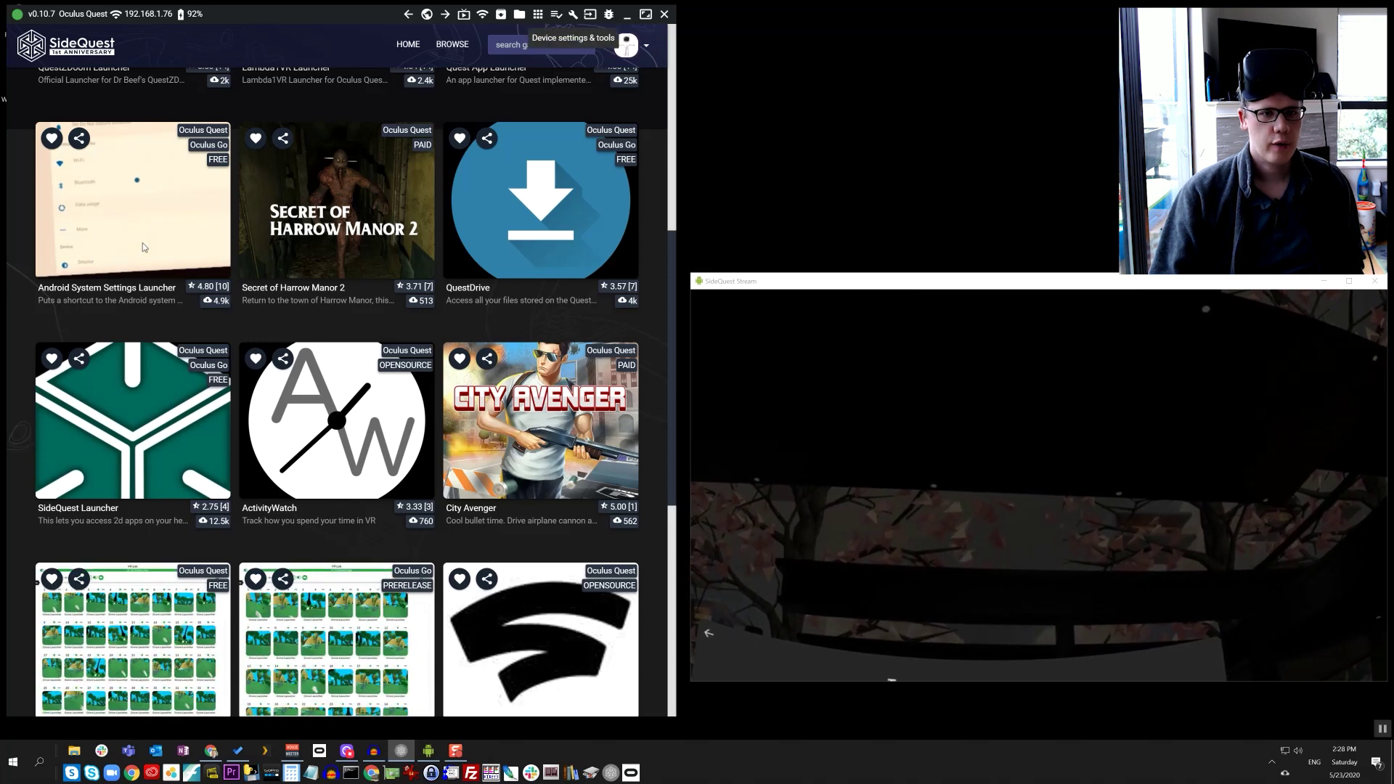
{"action": "scroll", "coordinate": [142, 243], "scroll_direction": "up", "scroll_amount": 5}
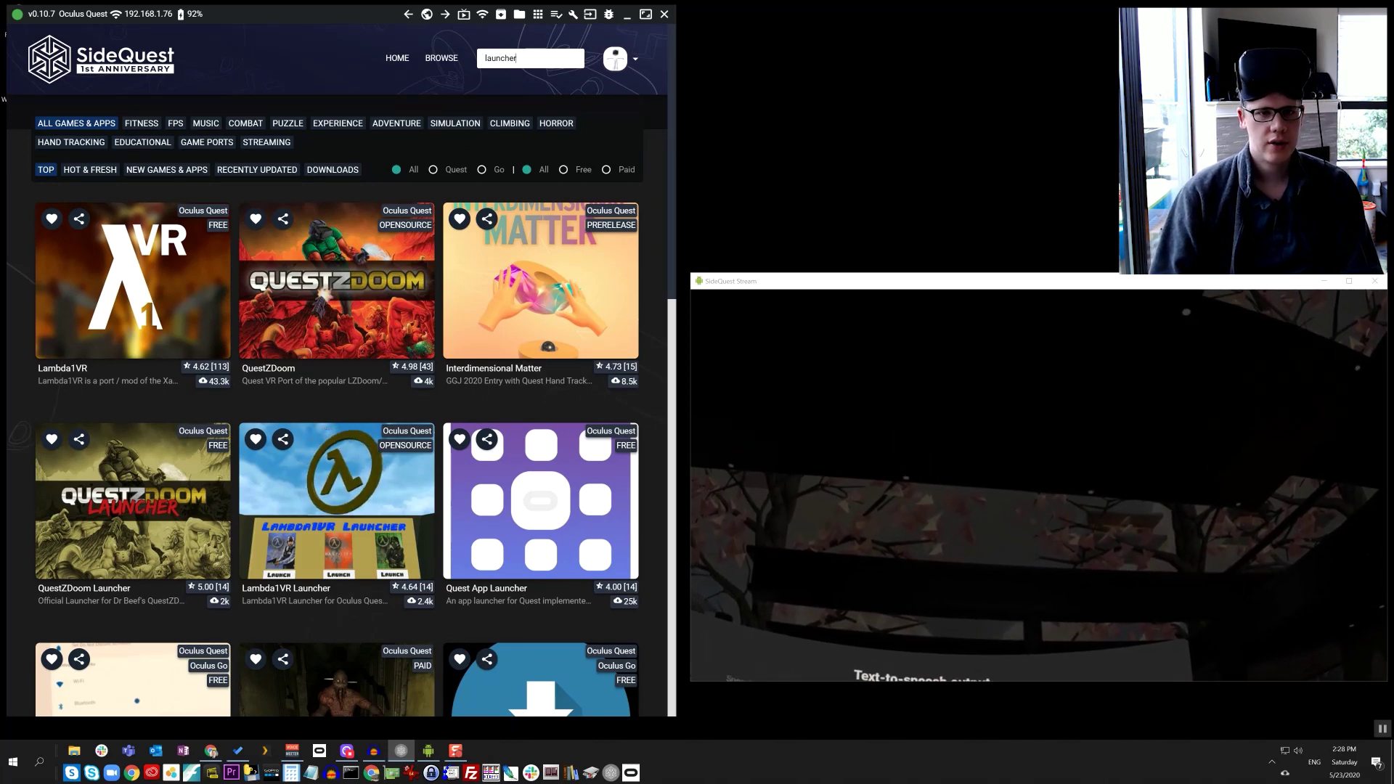
{"action": "scroll", "coordinate": [342, 370], "scroll_direction": "down", "scroll_amount": 6}
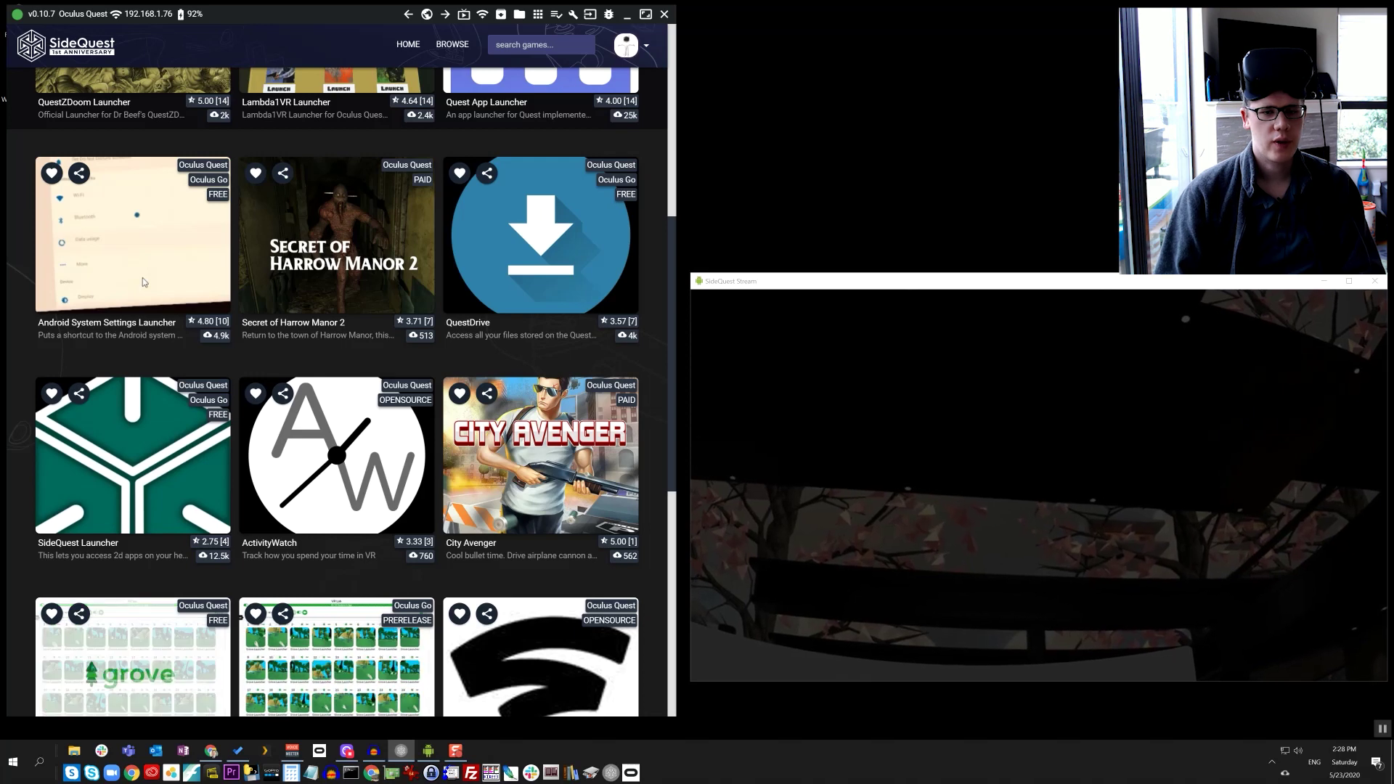
{"action": "scroll", "coordinate": [142, 277], "scroll_direction": "up", "scroll_amount": 5}
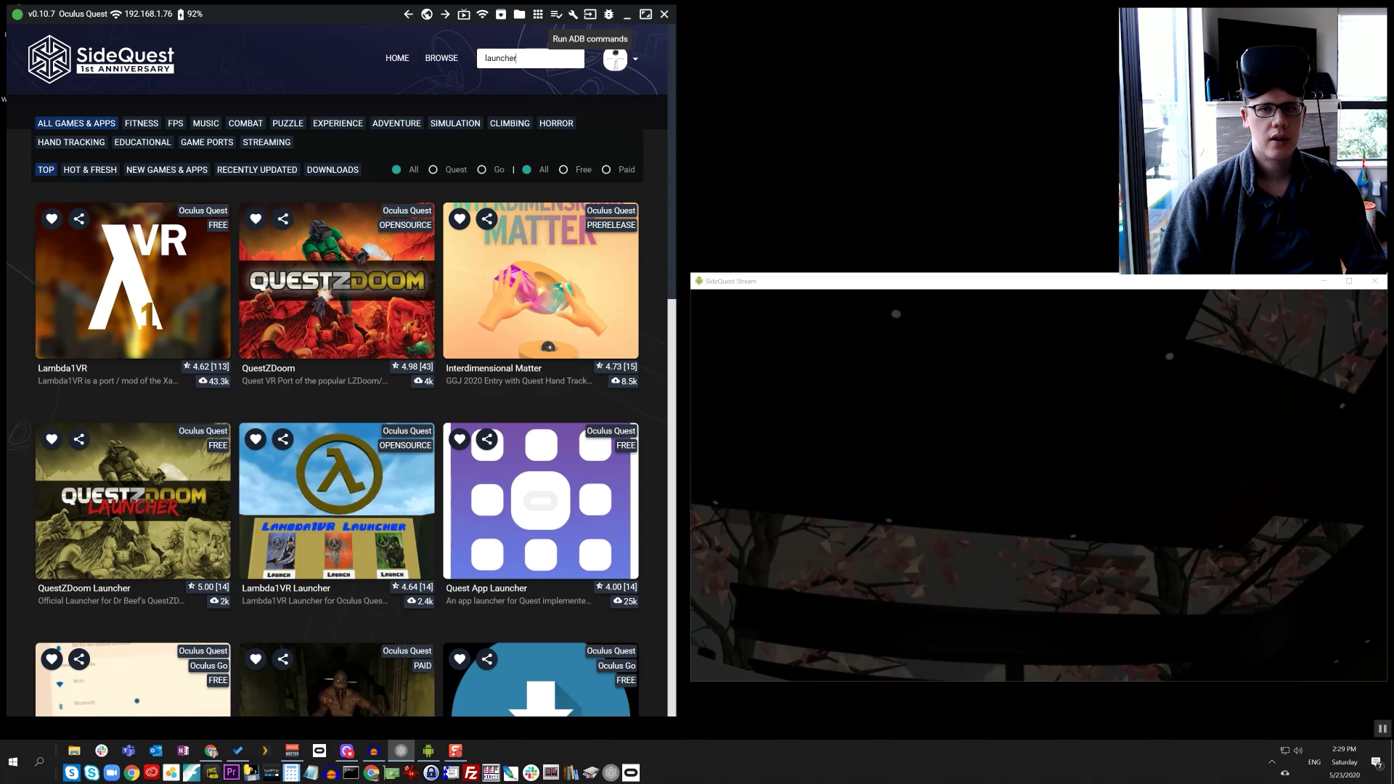
Start an ADB Logcat in SideQuest filtered on 'pico'
{"action": "left_click", "coordinate": [590, 13]}
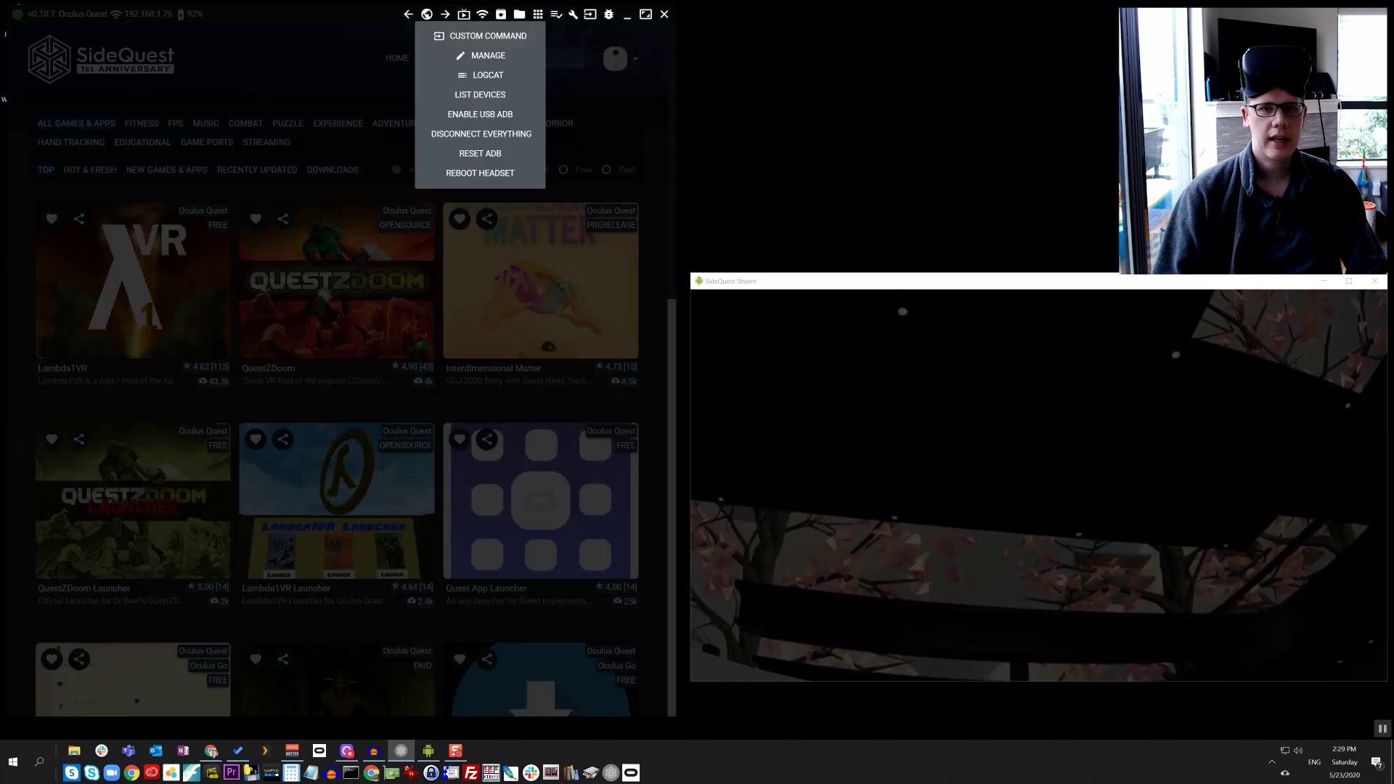
{"action": "left_click", "coordinate": [485, 74]}
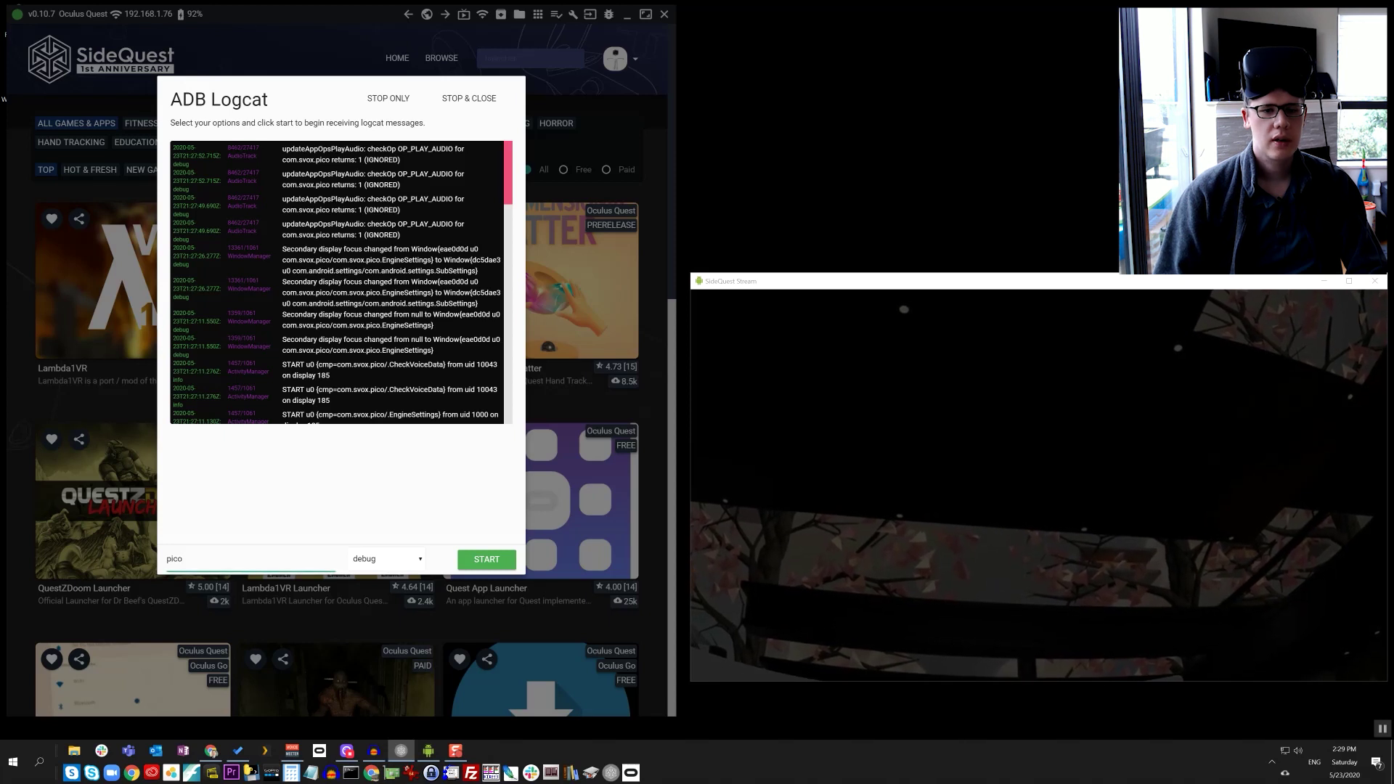
{"action": "key", "text": "Return"}
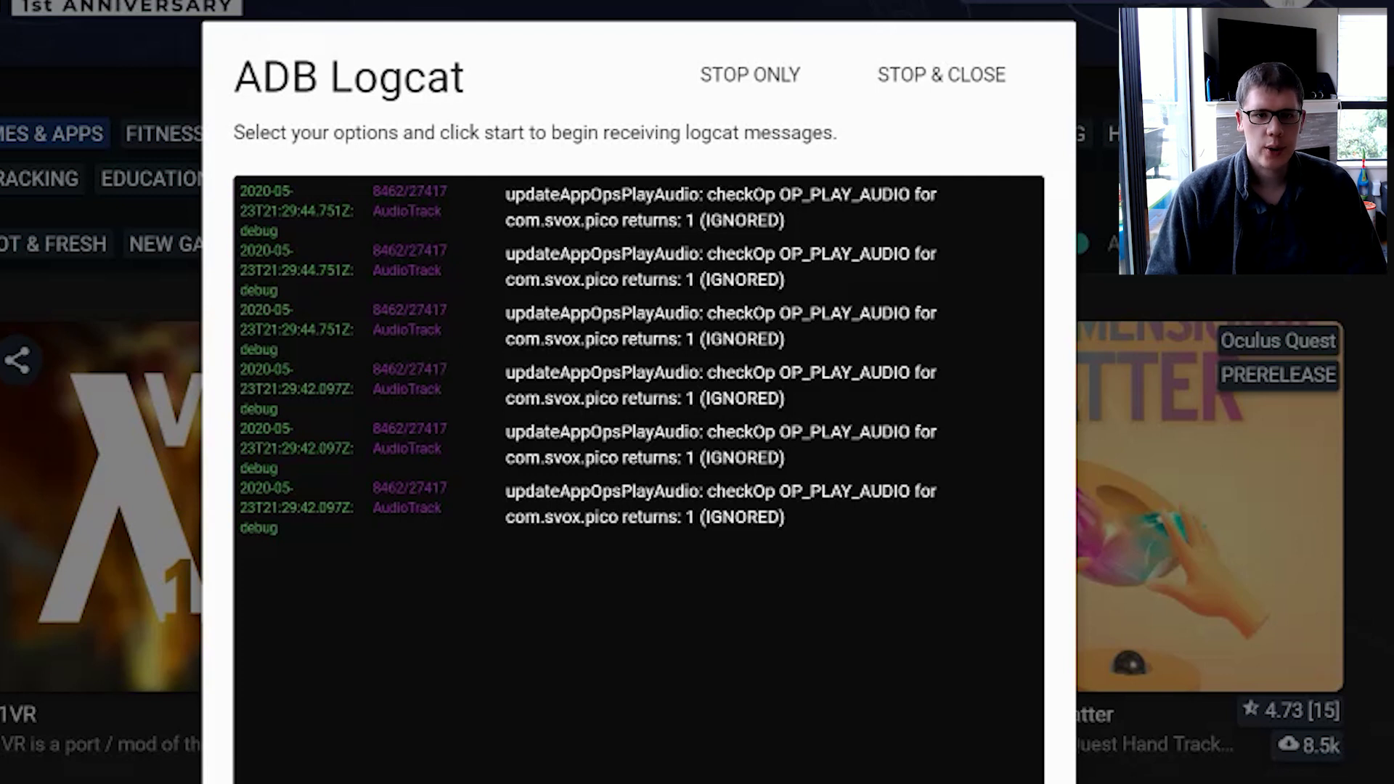
{"action": "left_click_drag", "start_coordinate": [784, 517], "coordinate": [255, 488]}
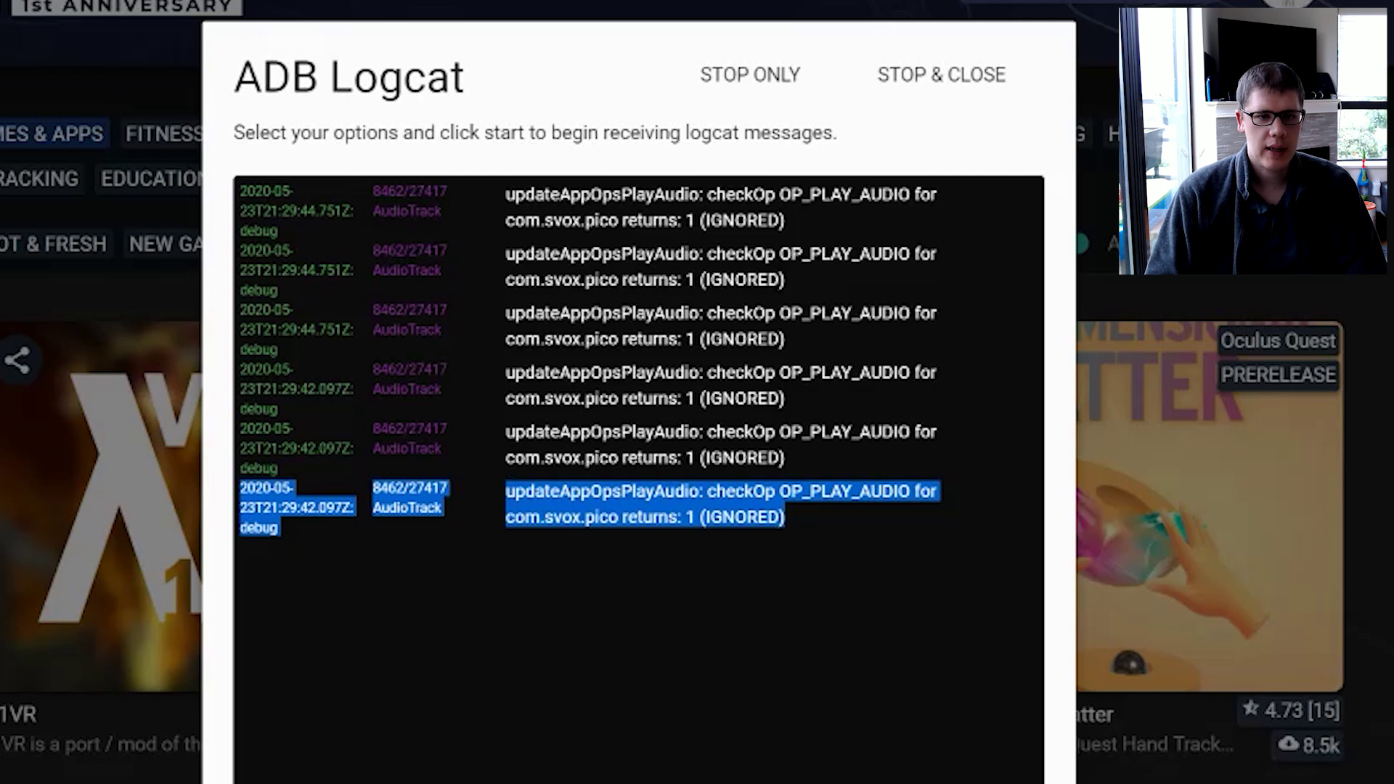
{"action": "key", "text": "alt+Tab"}
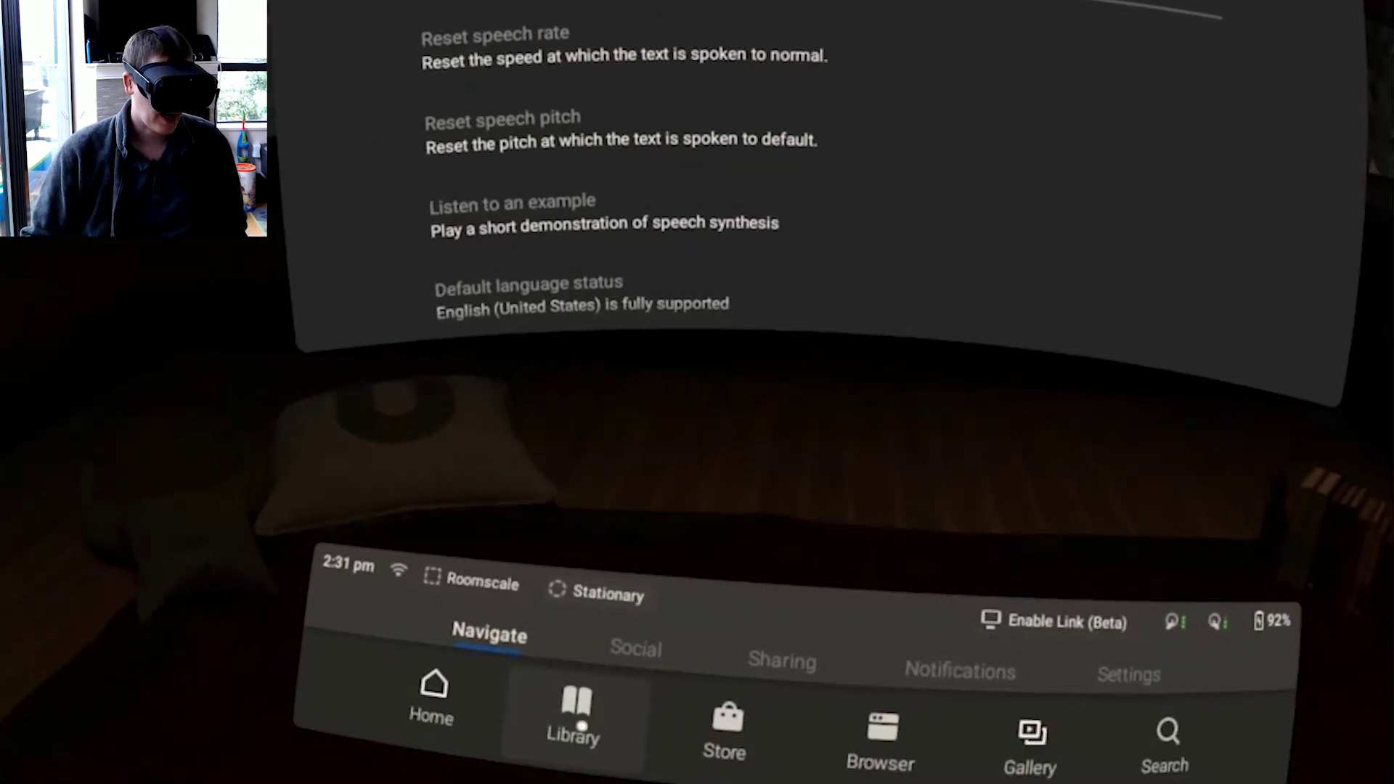
Show the library's apps from Unknown Sources
{"action": "left_click", "coordinate": [582, 726]}
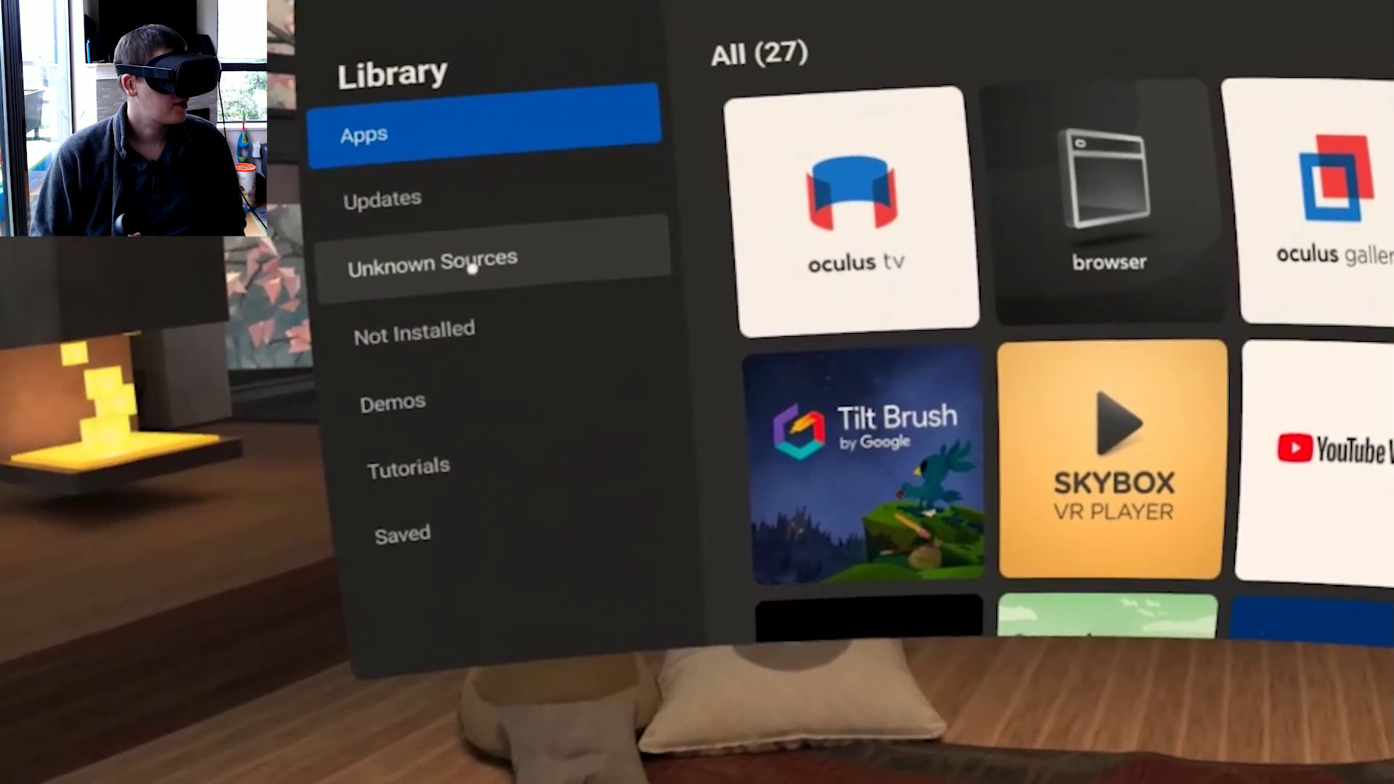
{"action": "left_click", "coordinate": [472, 269]}
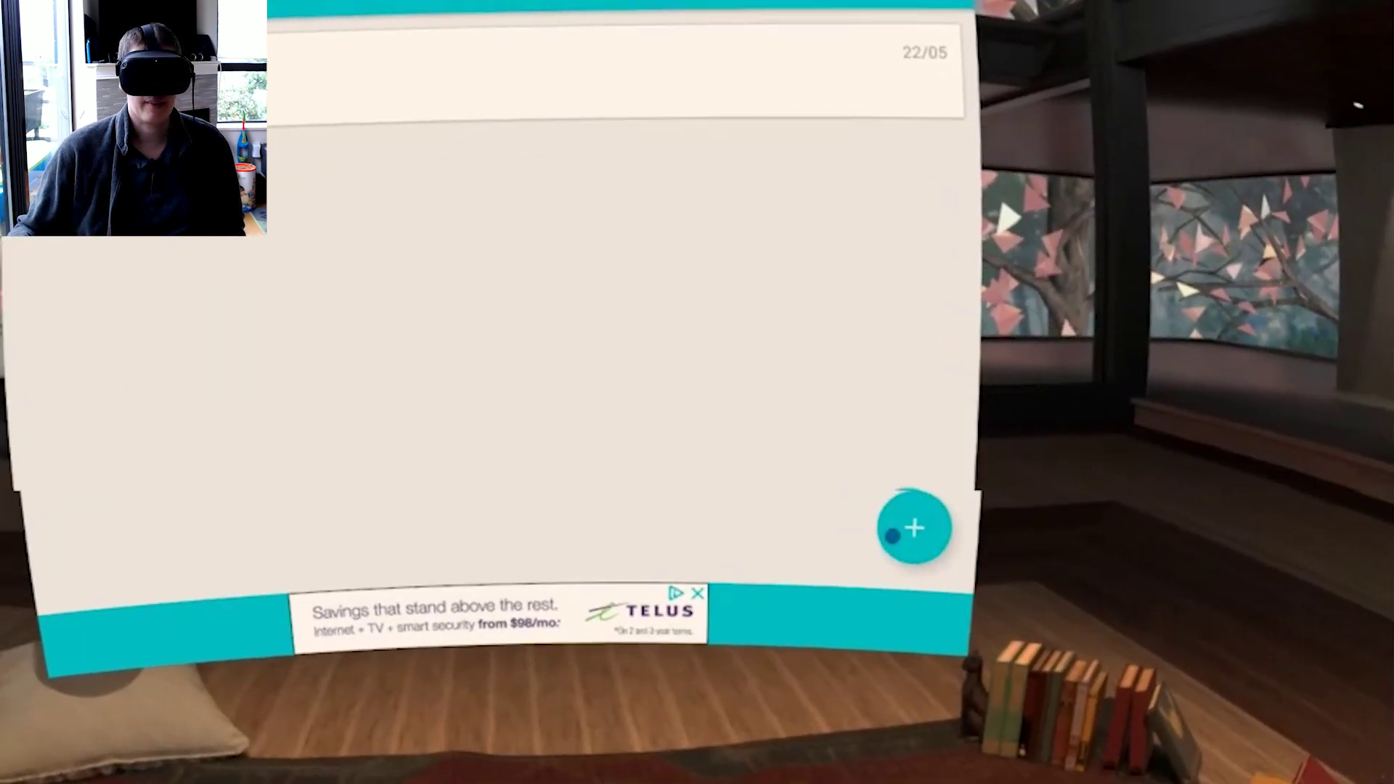
Create a new note and type 'hello from oculus quest.'
{"action": "left_click", "coordinate": [892, 535]}
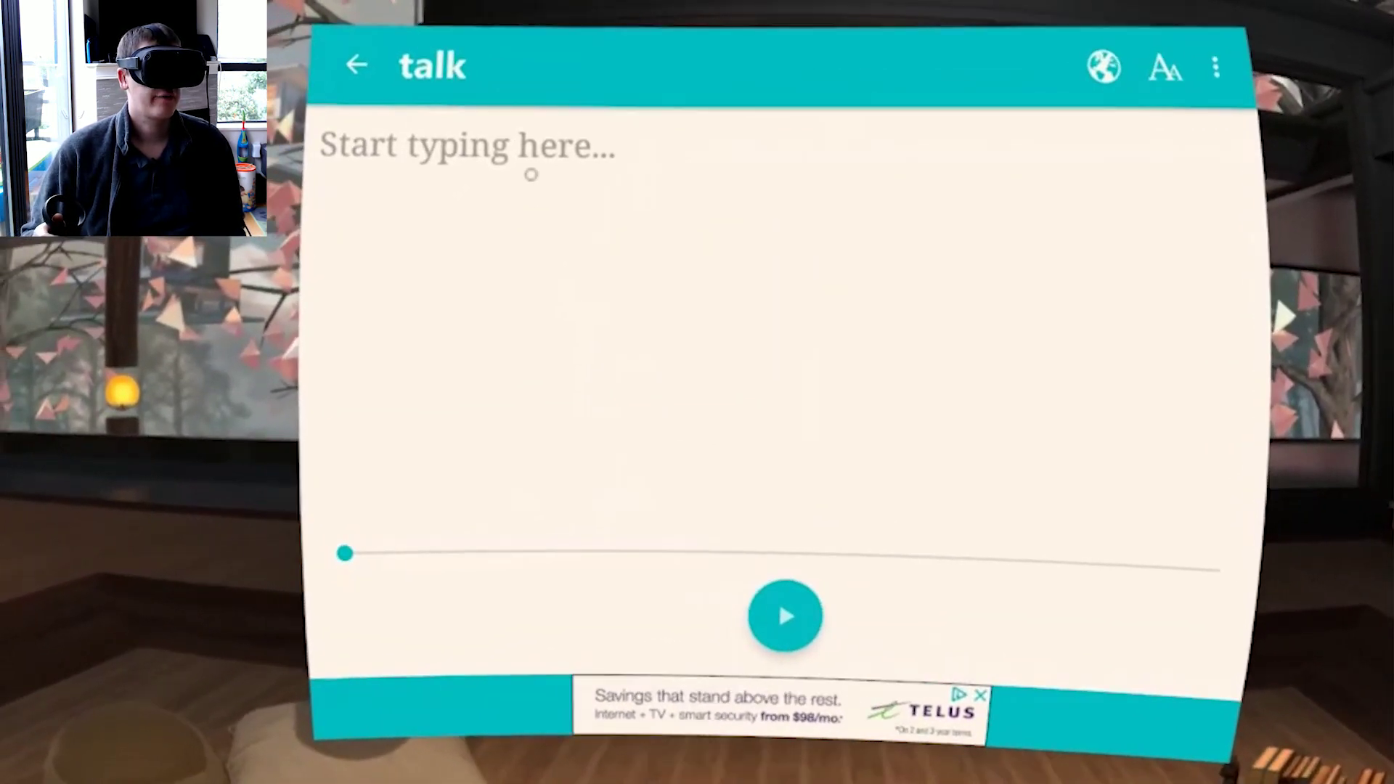
{"action": "left_click", "coordinate": [582, 227]}
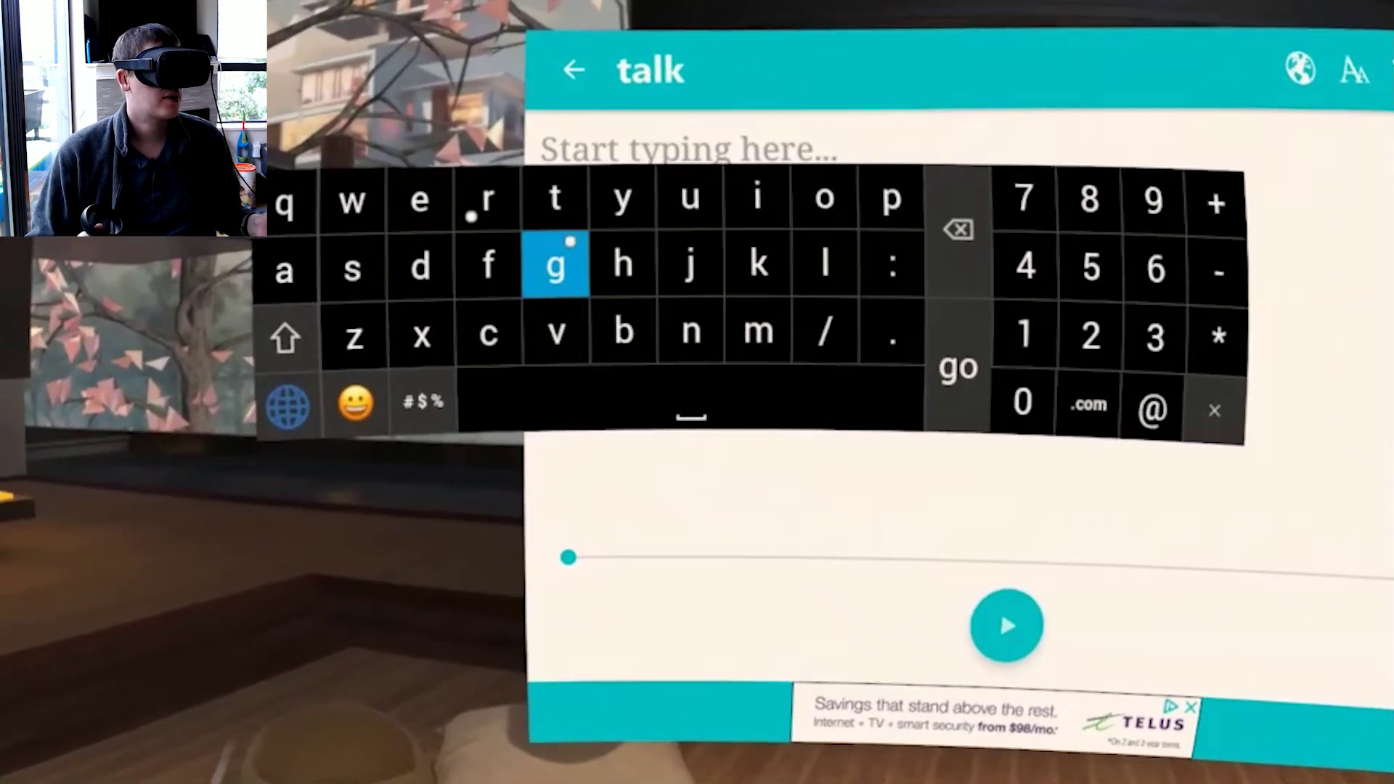
{"action": "left_click", "coordinate": [638, 265]}
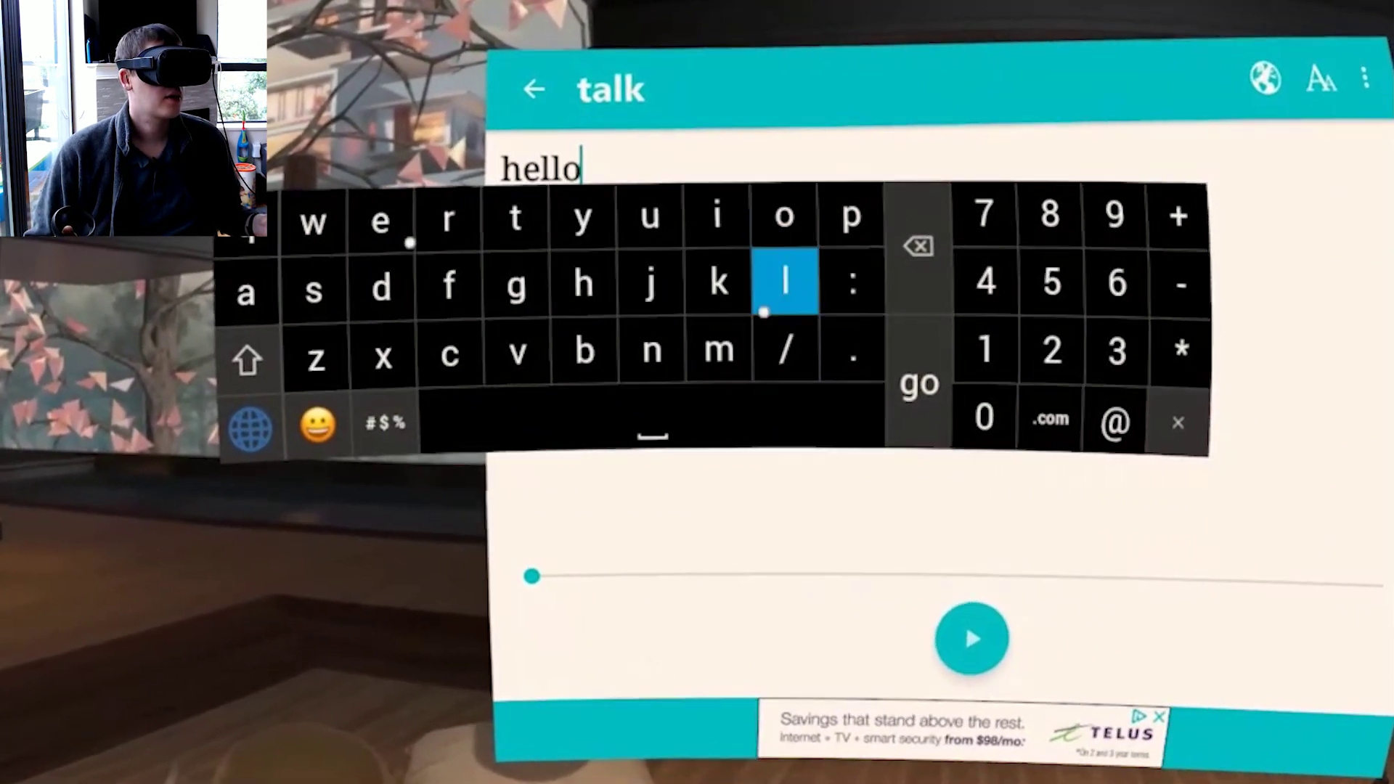
{"action": "left_click", "coordinate": [449, 281]}
{"action": "left_click", "coordinate": [448, 216]}
{"action": "left_click", "coordinate": [785, 212]}
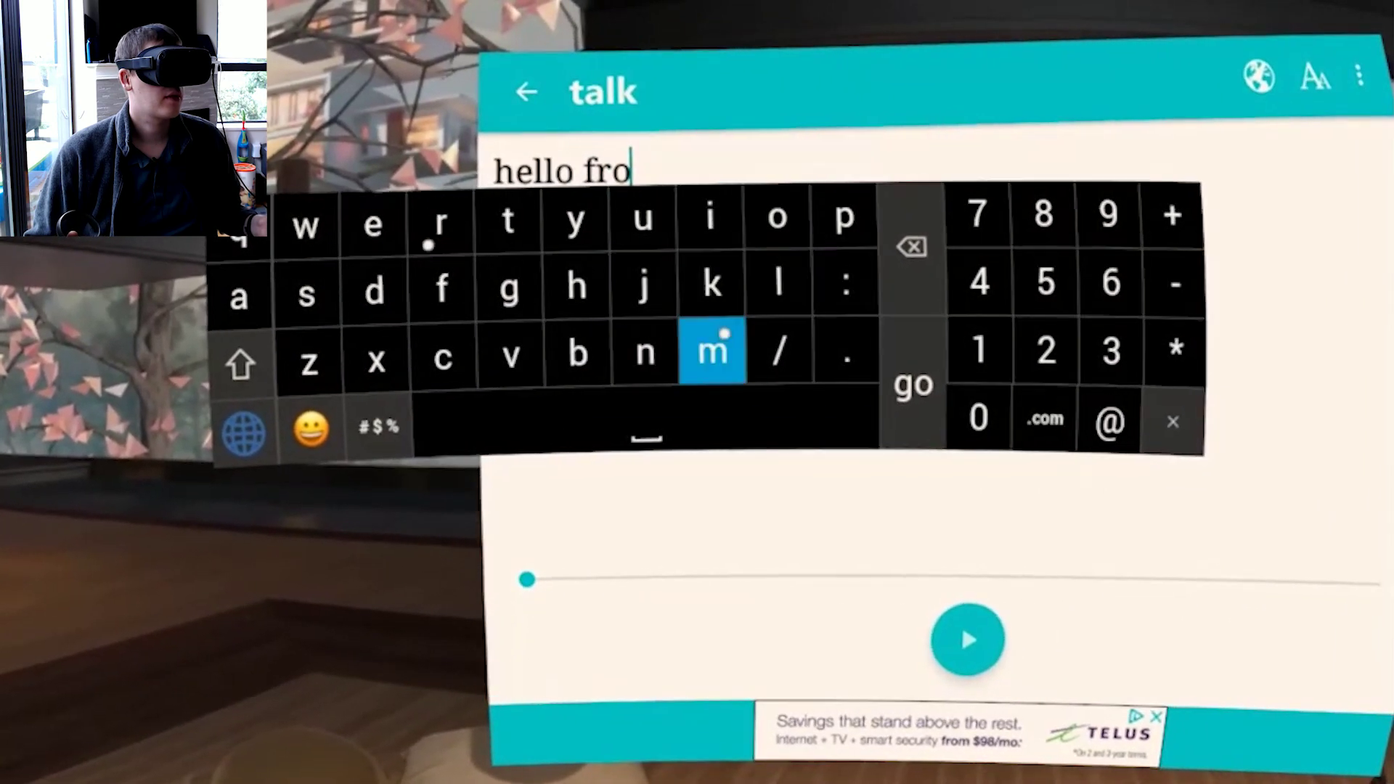
{"action": "left_click", "coordinate": [719, 347]}
{"action": "left_click", "coordinate": [717, 429]}
{"action": "left_click", "coordinate": [779, 212]}
{"action": "left_click", "coordinate": [444, 353]}
{"action": "left_click", "coordinate": [644, 213]}
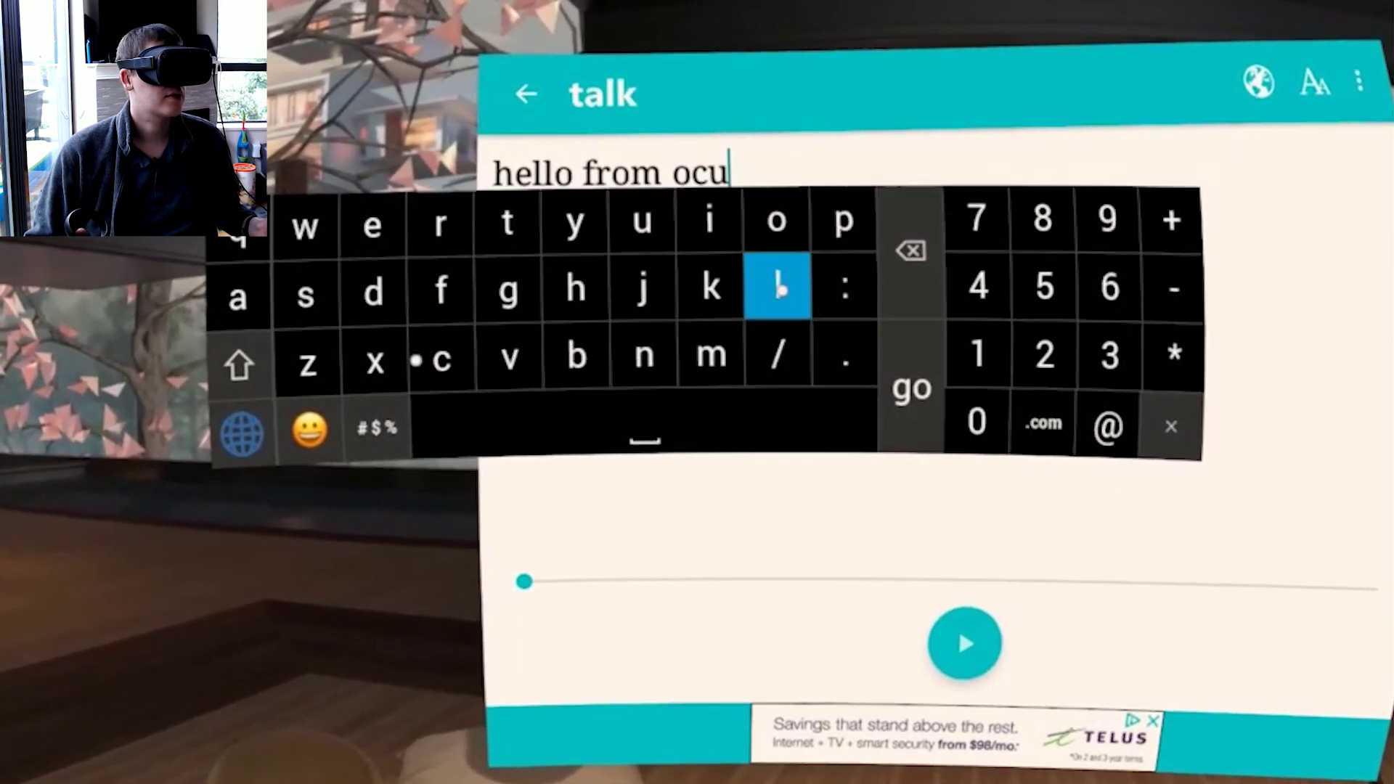
{"action": "left_click", "coordinate": [780, 279]}
{"action": "left_click", "coordinate": [645, 228]}
{"action": "left_click", "coordinate": [310, 299]}
{"action": "left_click", "coordinate": [650, 428]}
{"action": "left_click", "coordinate": [244, 238]}
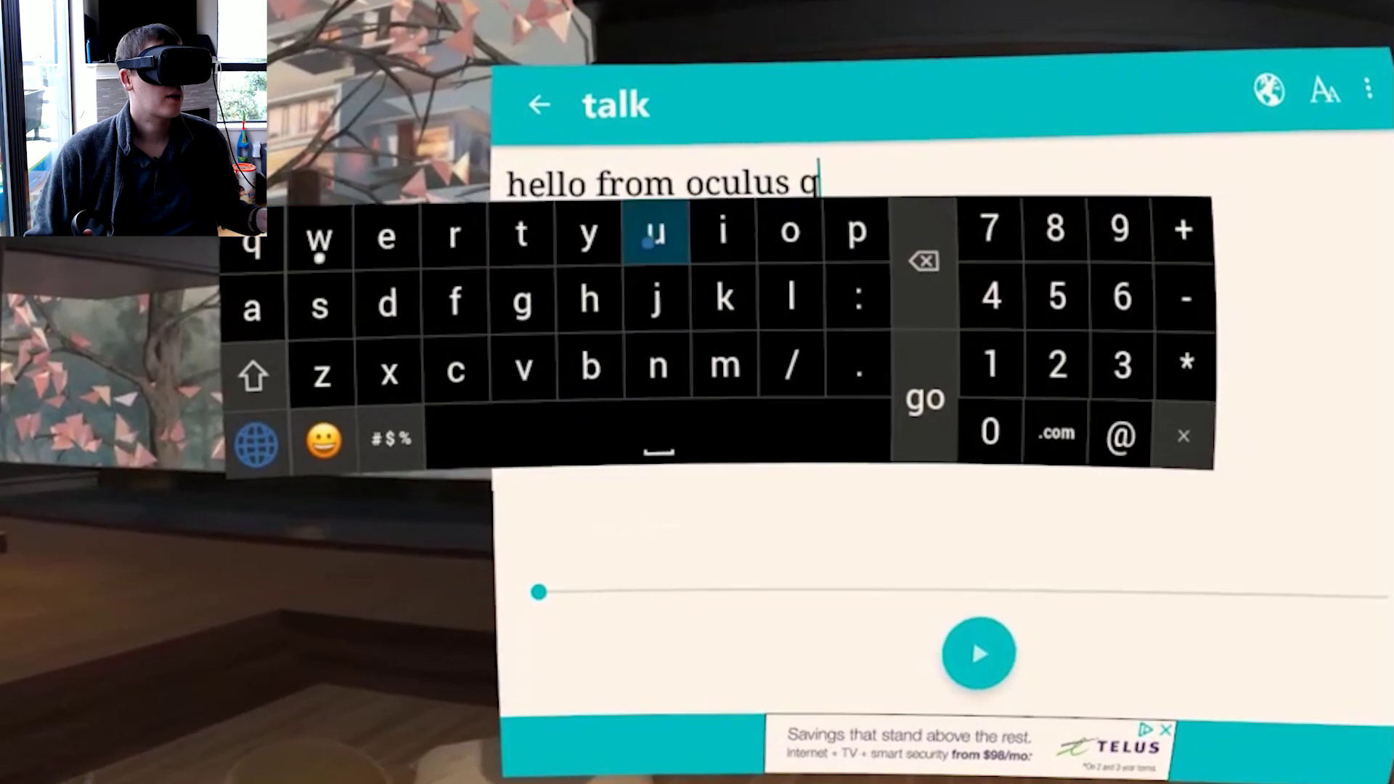
{"action": "left_click", "coordinate": [646, 228]}
{"action": "left_click", "coordinate": [403, 232]}
{"action": "left_click", "coordinate": [336, 302]}
{"action": "left_click", "coordinate": [537, 231]}
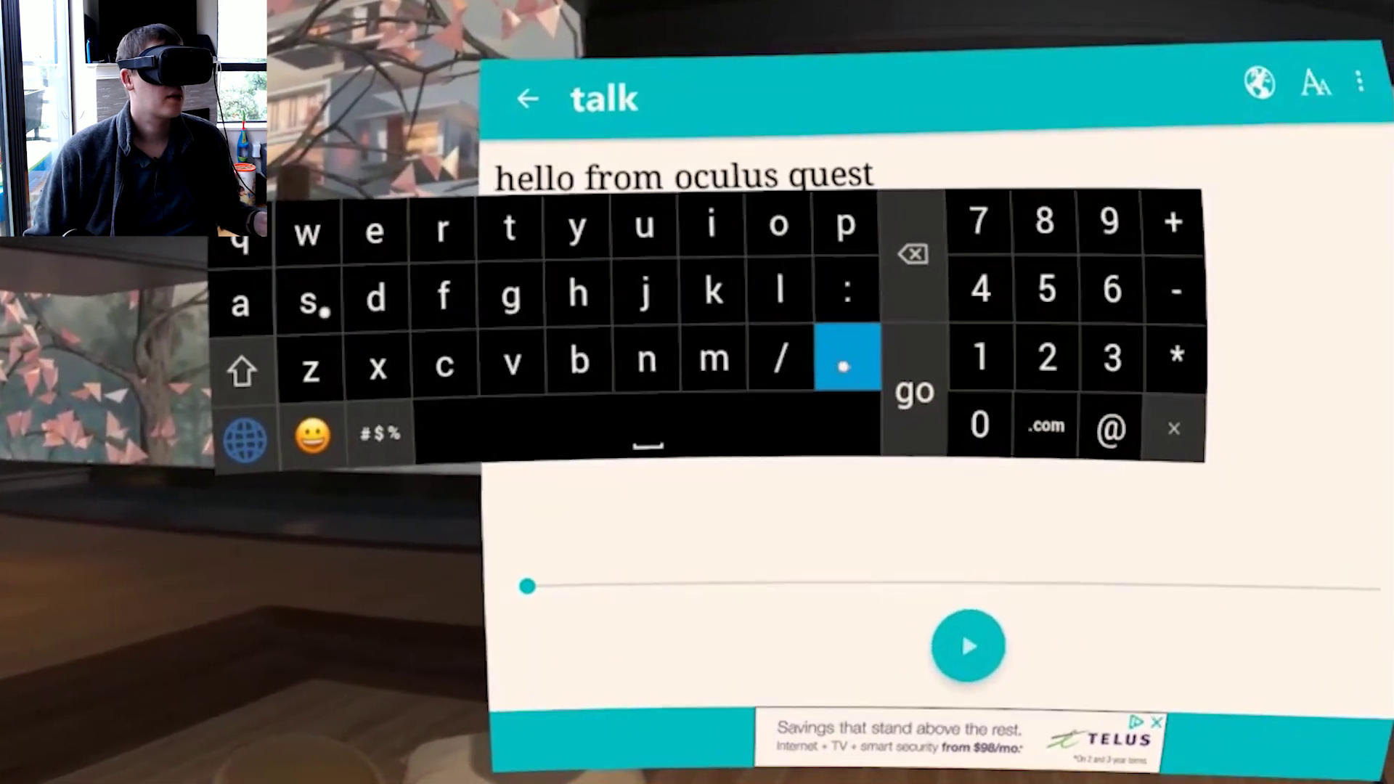
{"action": "left_click", "coordinate": [877, 367]}
Add 'we love you!' to the note, correcting a typo in 'love'
{"action": "left_click", "coordinate": [768, 424]}
{"action": "left_click", "coordinate": [311, 233]}
{"action": "left_click", "coordinate": [373, 239]}
{"action": "left_click", "coordinate": [726, 430]}
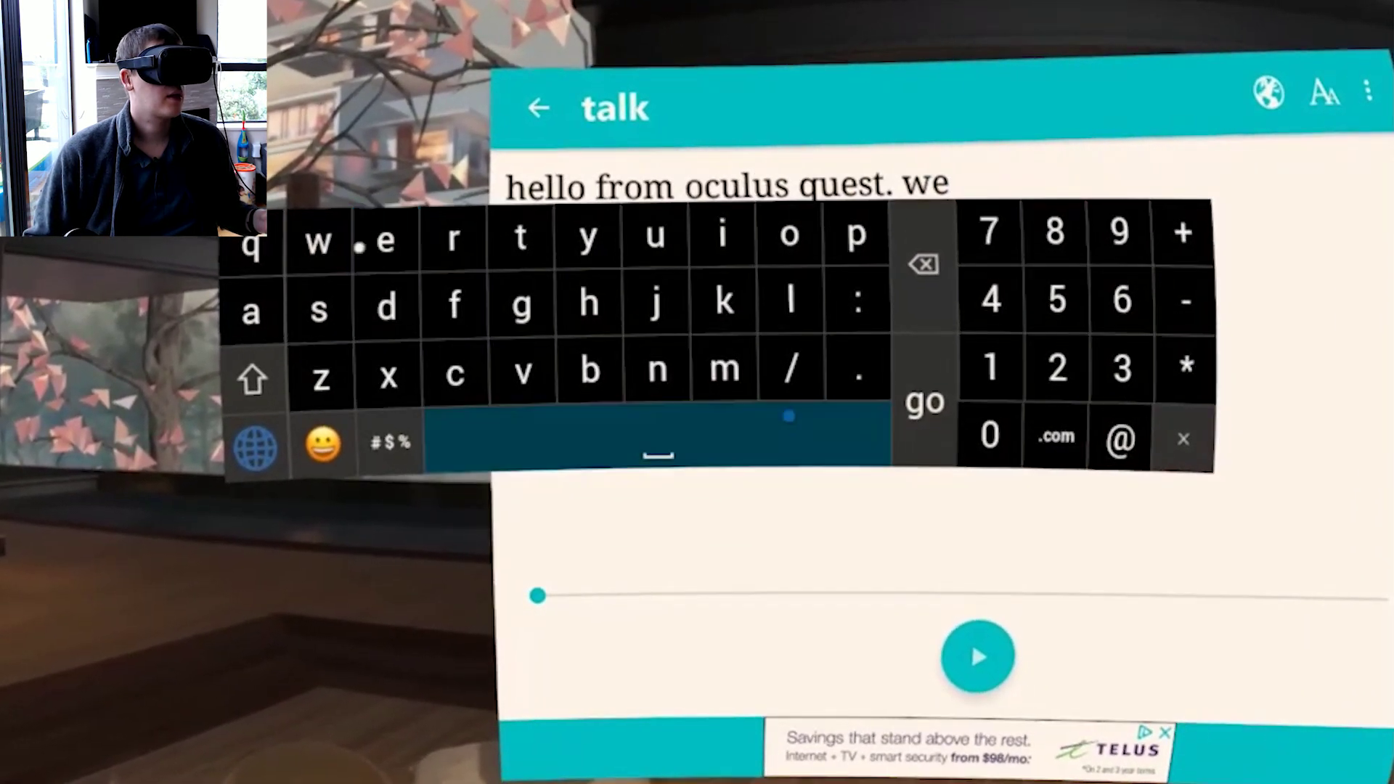
{"action": "left_click", "coordinate": [777, 302]}
{"action": "left_click", "coordinate": [786, 236]}
{"action": "left_click", "coordinate": [587, 371]}
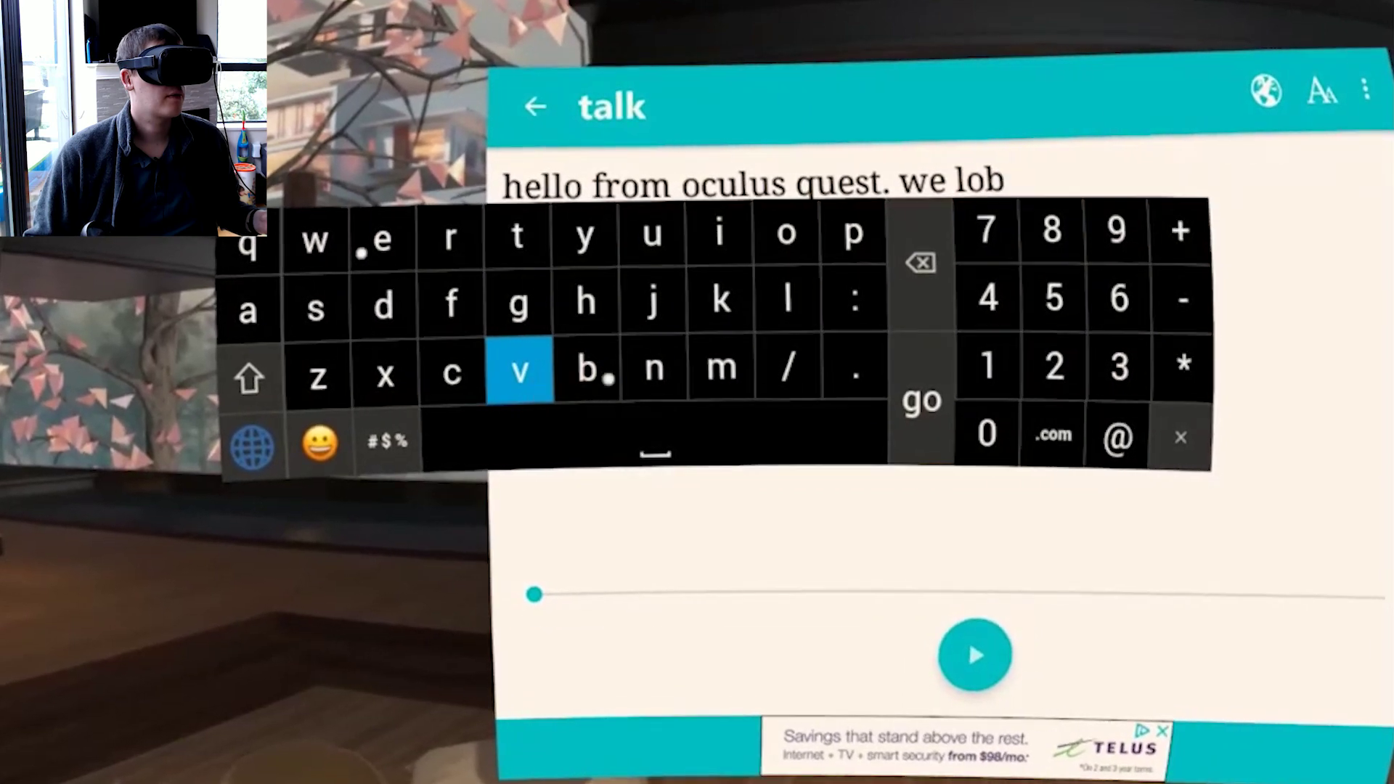
{"action": "left_click", "coordinate": [912, 293]}
{"action": "left_click", "coordinate": [517, 369]}
{"action": "left_click", "coordinate": [376, 238]}
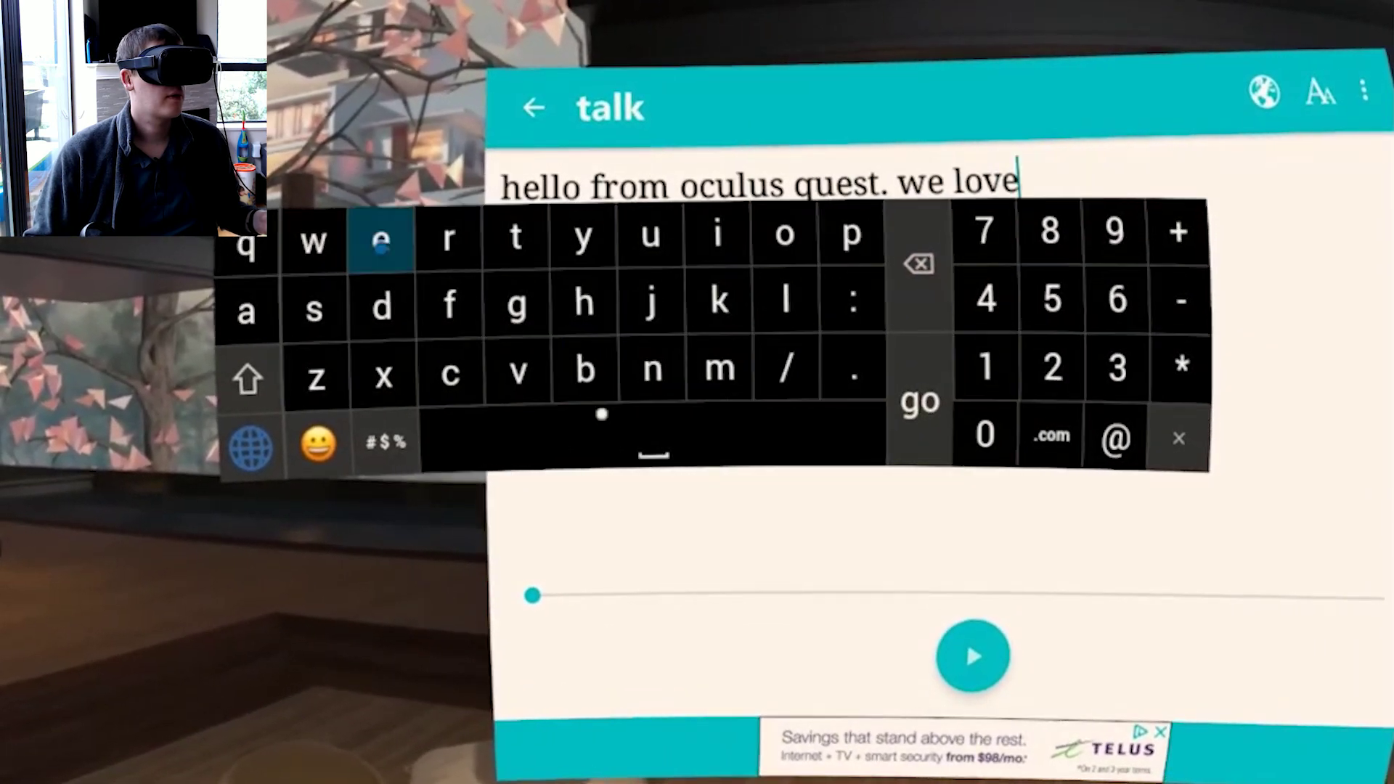
{"action": "left_click", "coordinate": [645, 428]}
{"action": "left_click", "coordinate": [581, 234]}
{"action": "left_click", "coordinate": [783, 233]}
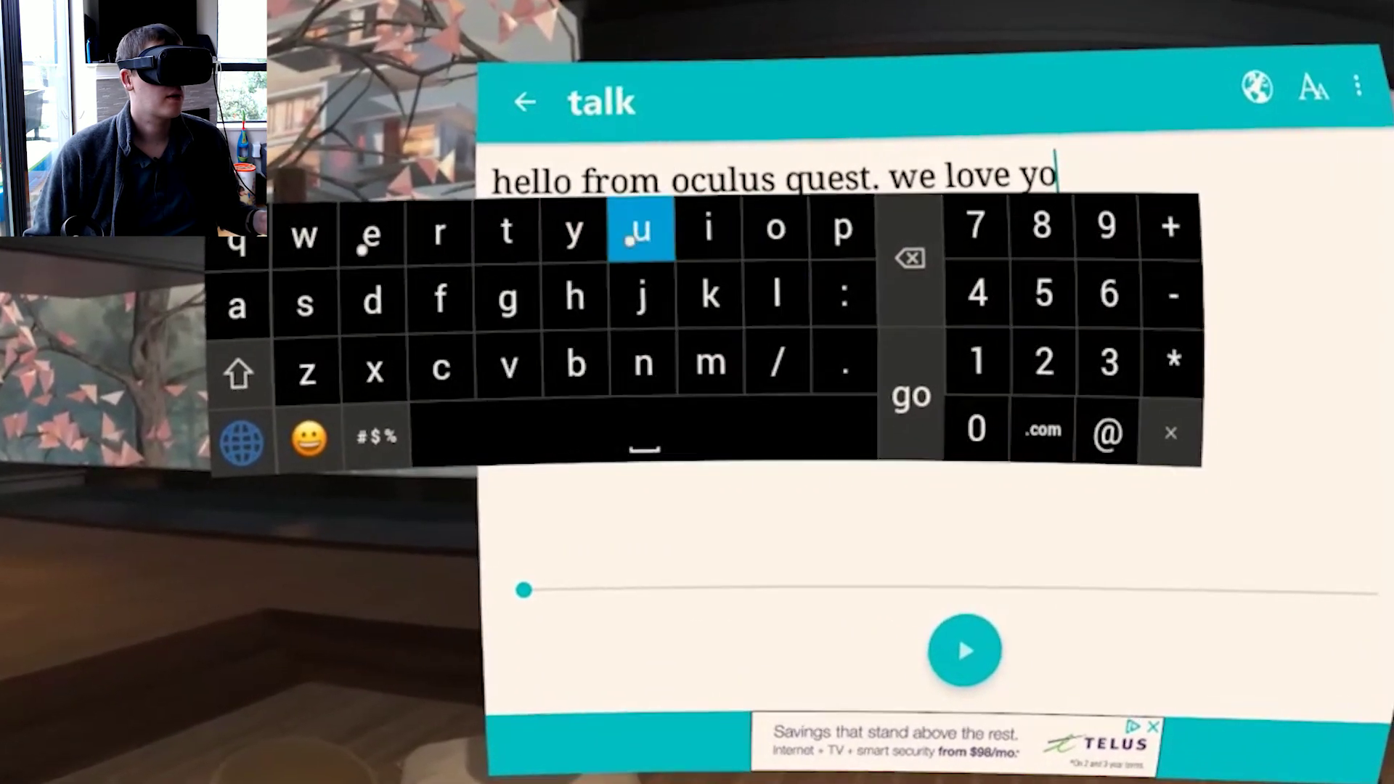
{"action": "left_click", "coordinate": [648, 232]}
{"action": "left_click", "coordinate": [254, 364]}
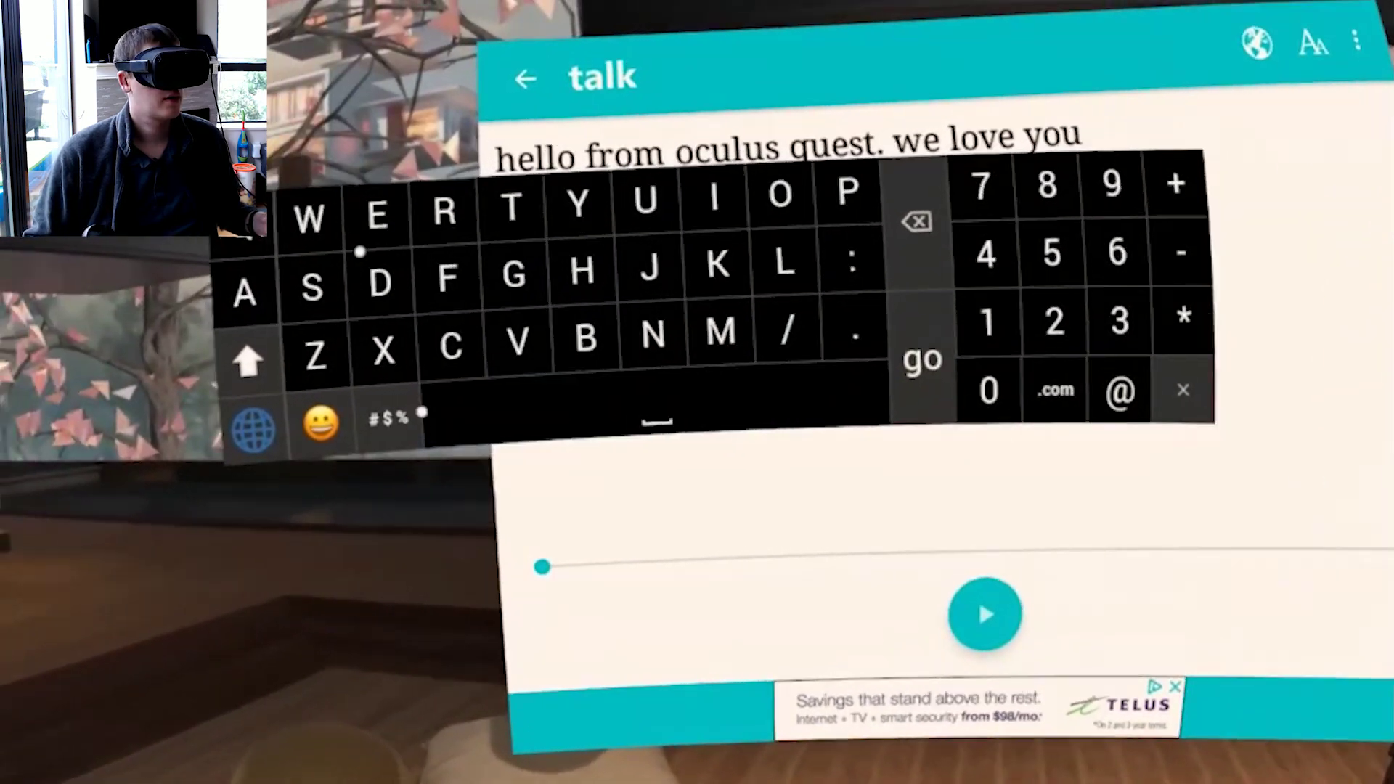
{"action": "left_click", "coordinate": [239, 404]}
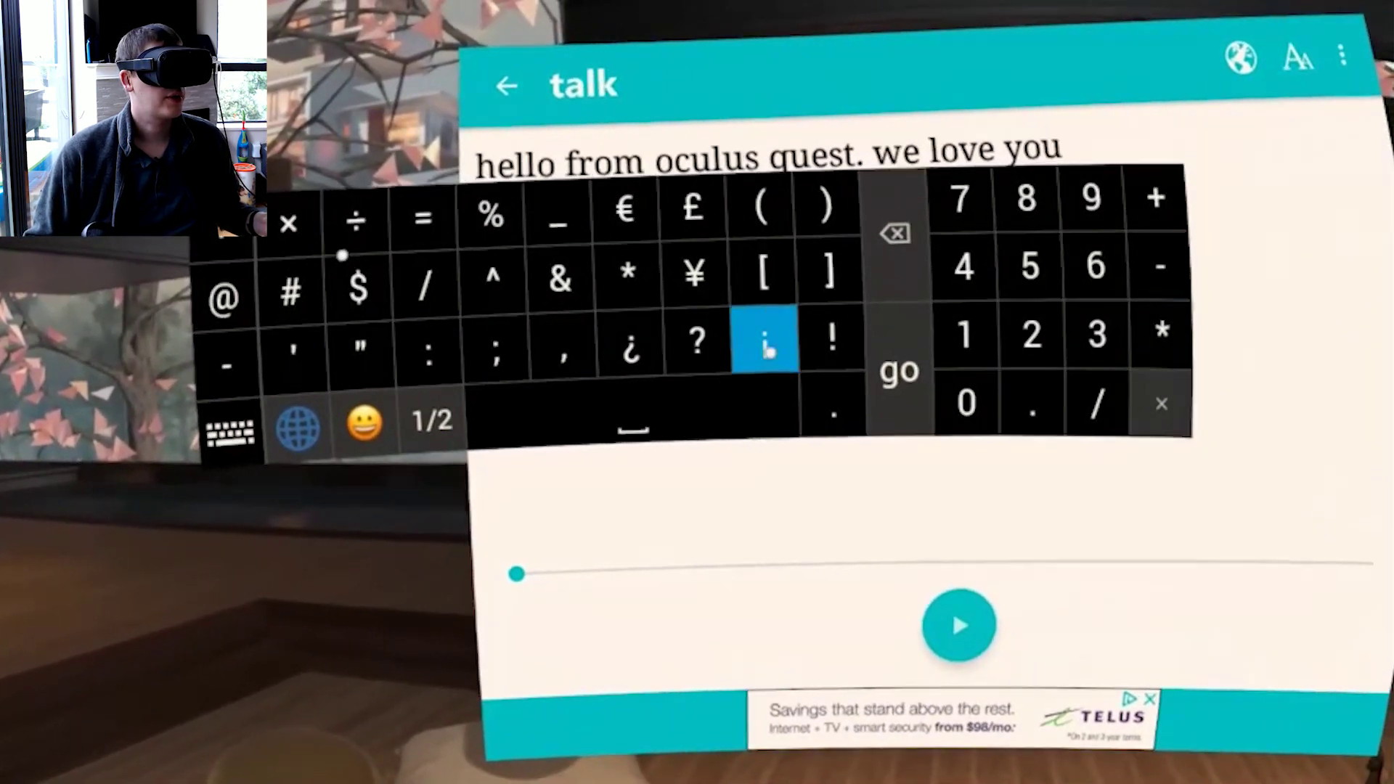
{"action": "left_click", "coordinate": [705, 320]}
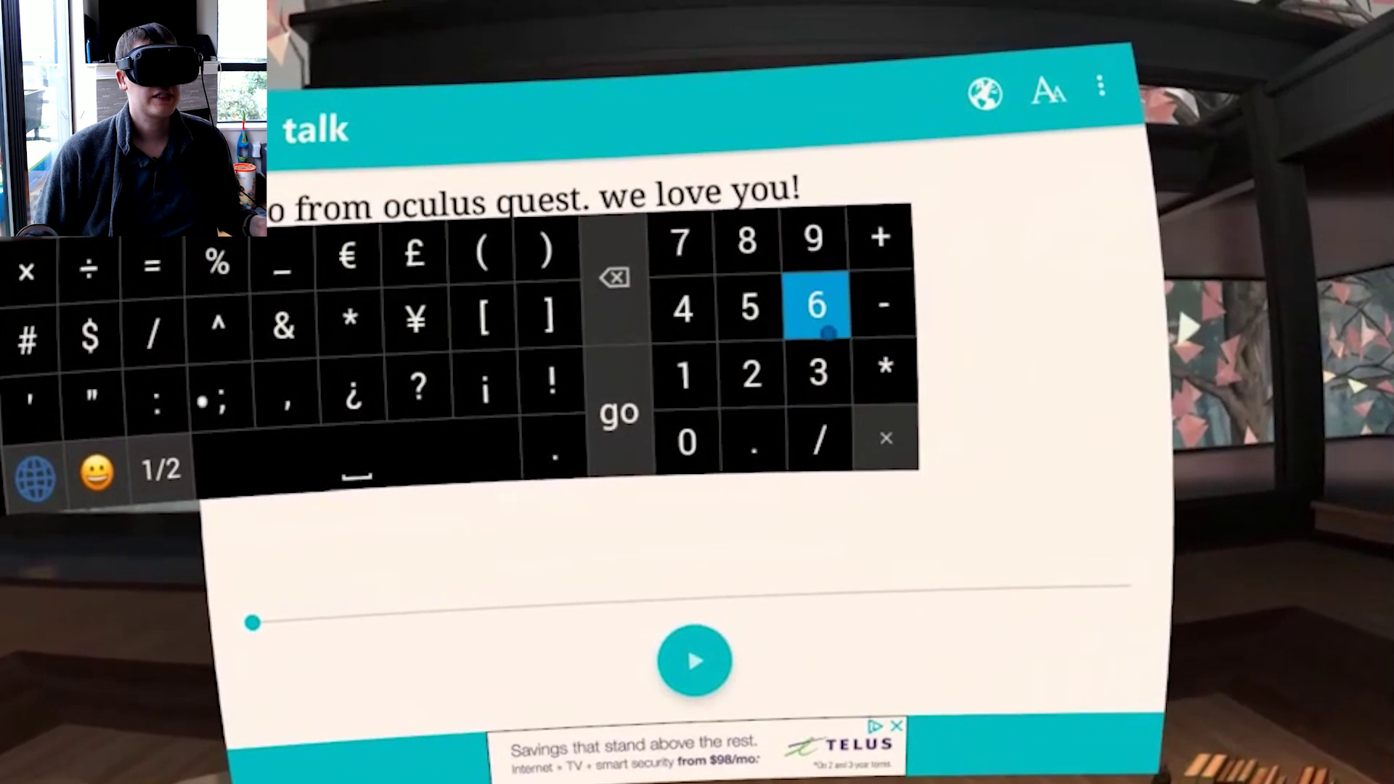
Dismiss the keyboard and play the note aloud
{"action": "left_click", "coordinate": [1148, 407]}
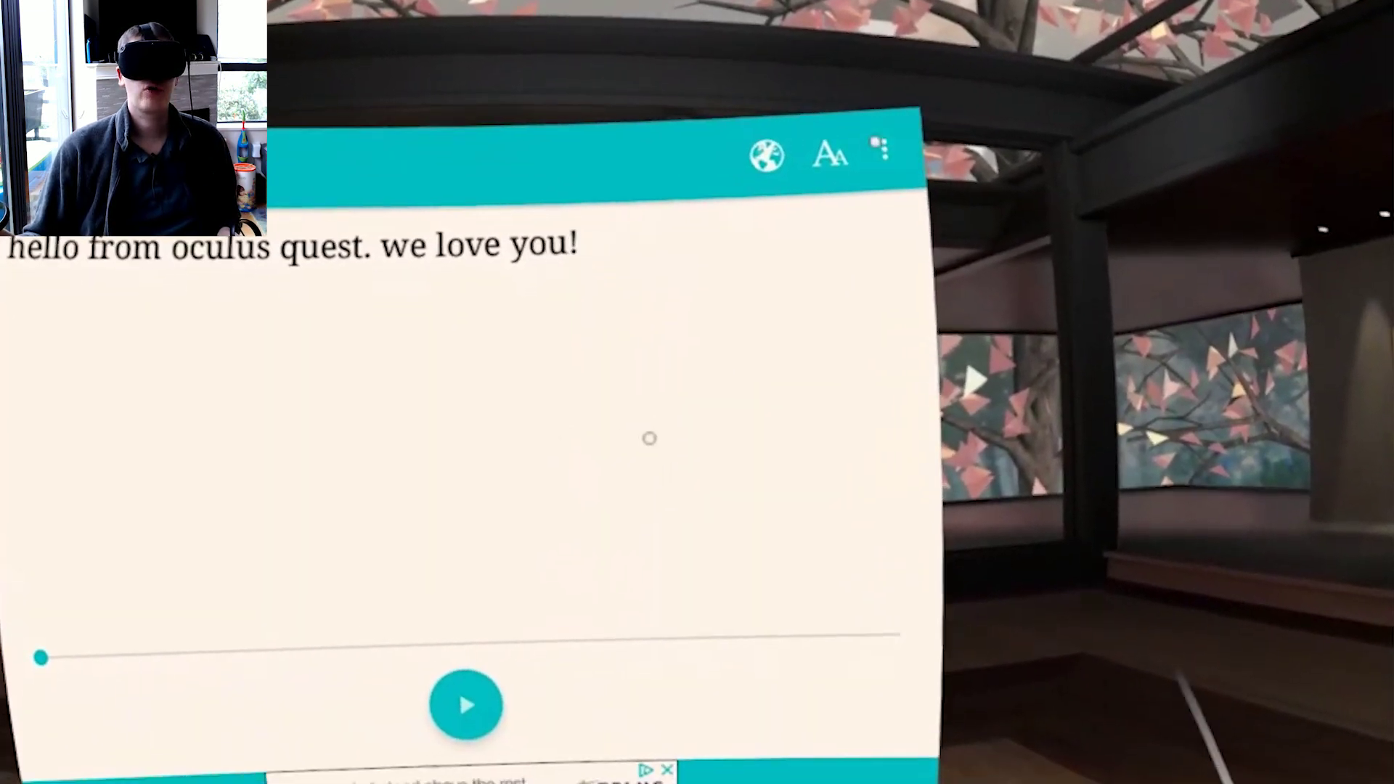
{"action": "left_click", "coordinate": [983, 145]}
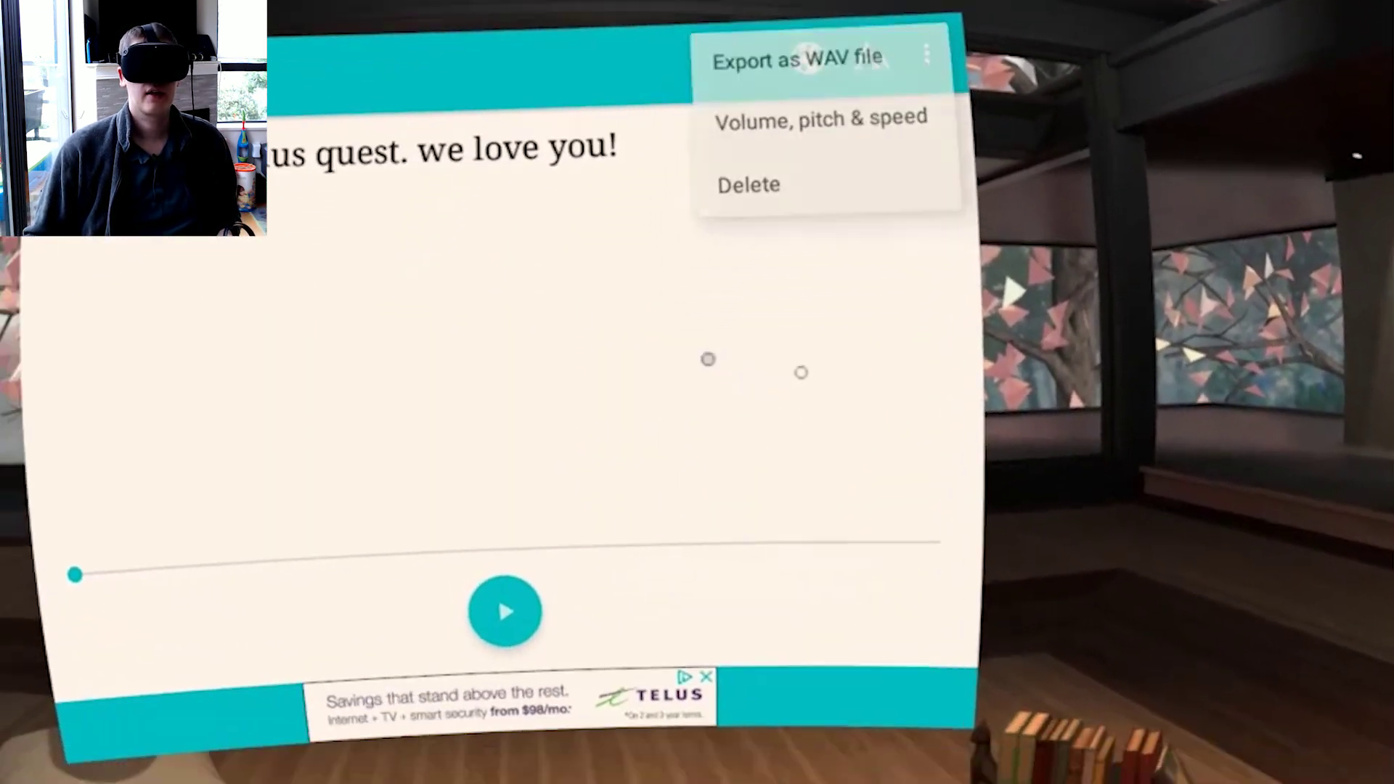
{"action": "left_click", "coordinate": [772, 436]}
{"action": "left_click", "coordinate": [588, 554]}
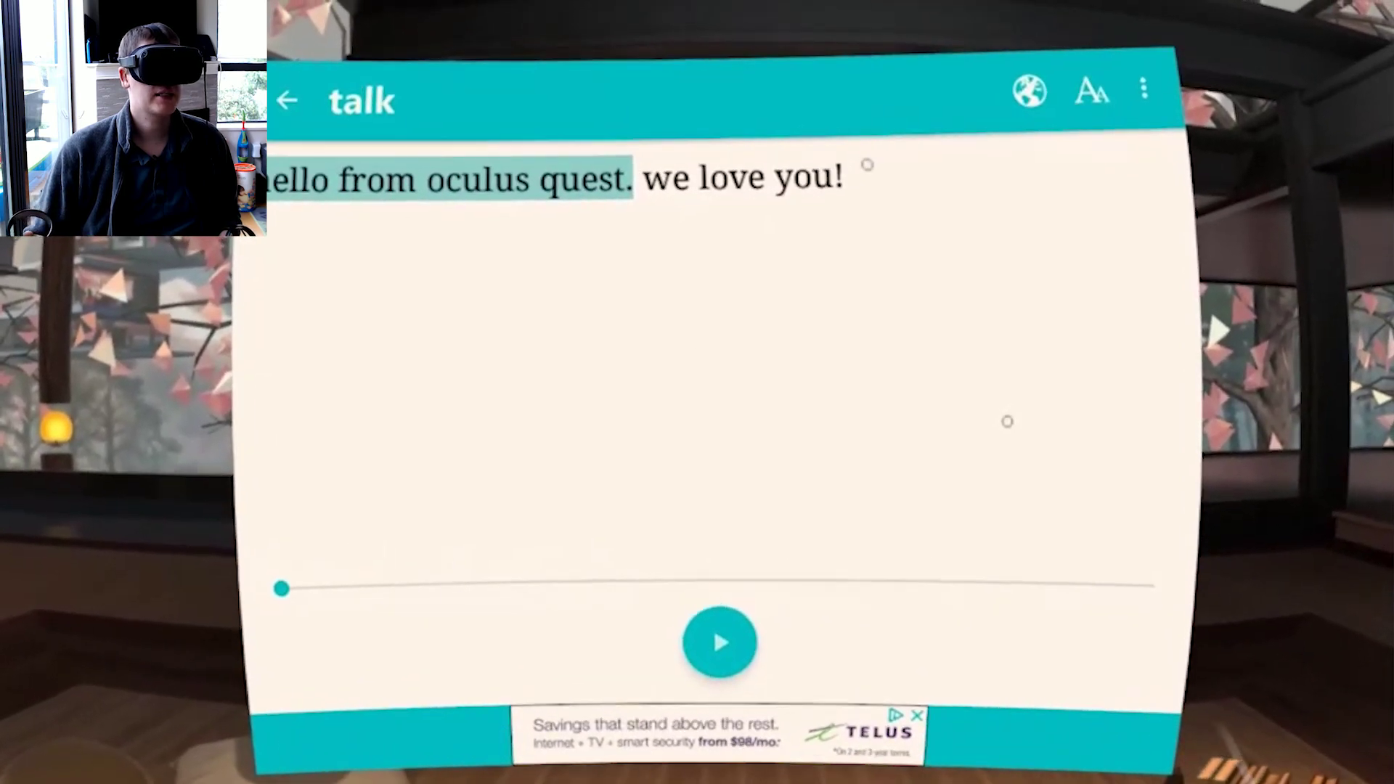
Choose Export as WAV file from the note's options menu
{"action": "left_click", "coordinate": [861, 182]}
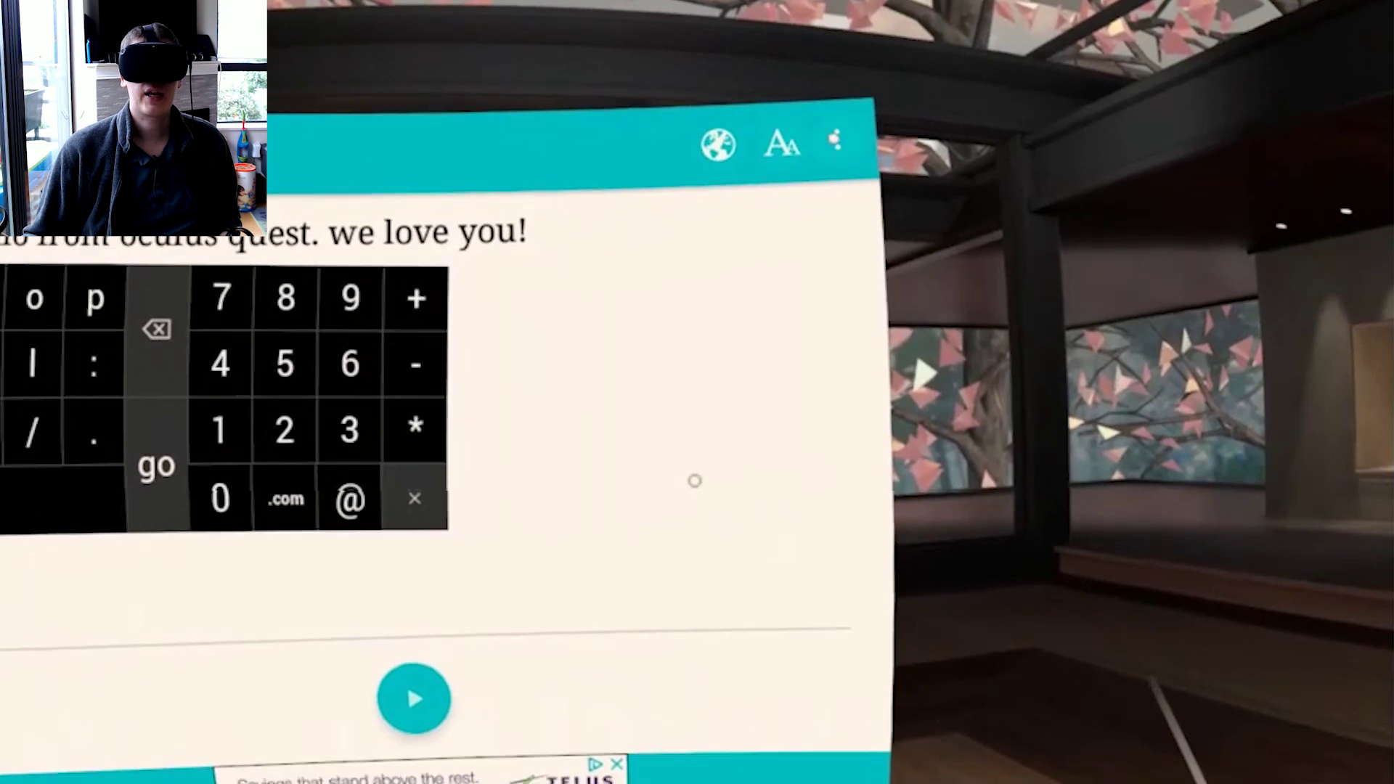
{"action": "left_click", "coordinate": [849, 147]}
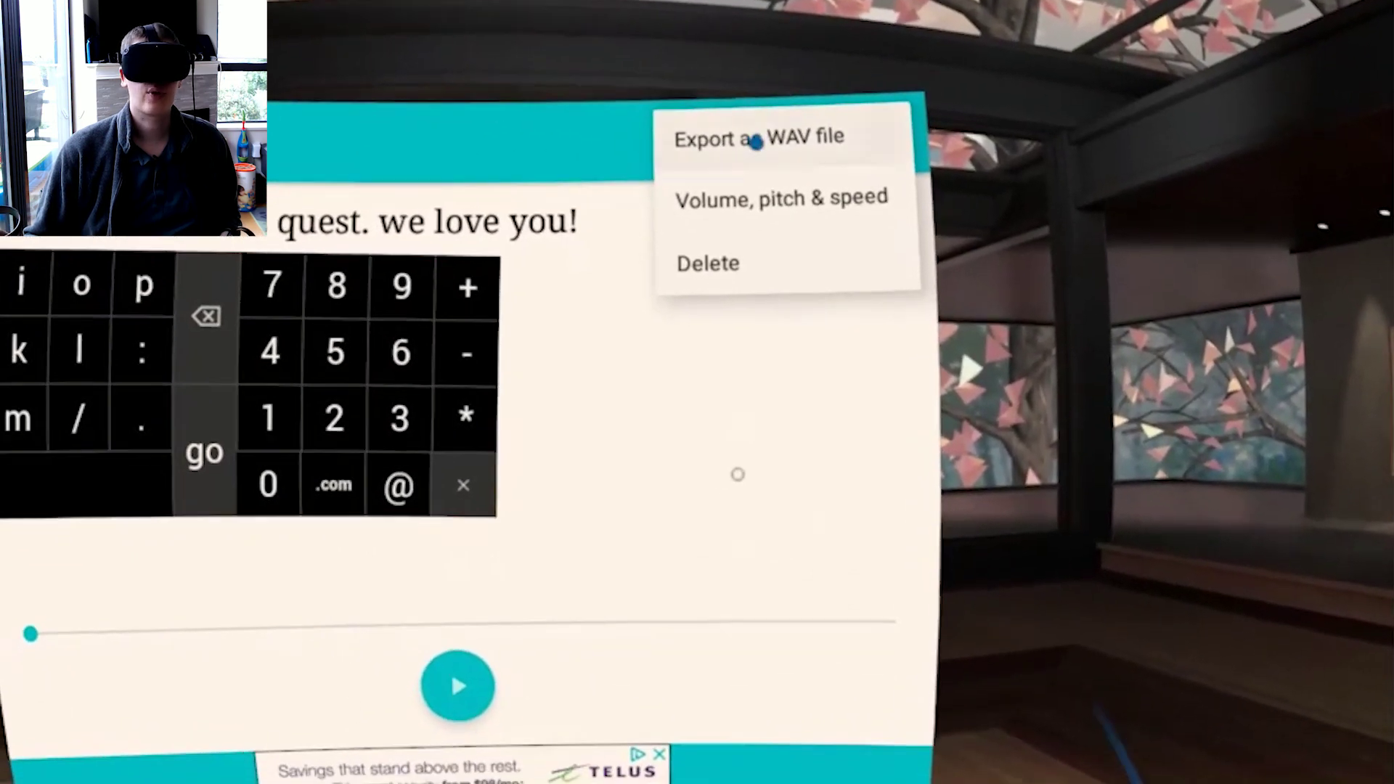
{"action": "left_click", "coordinate": [799, 130]}
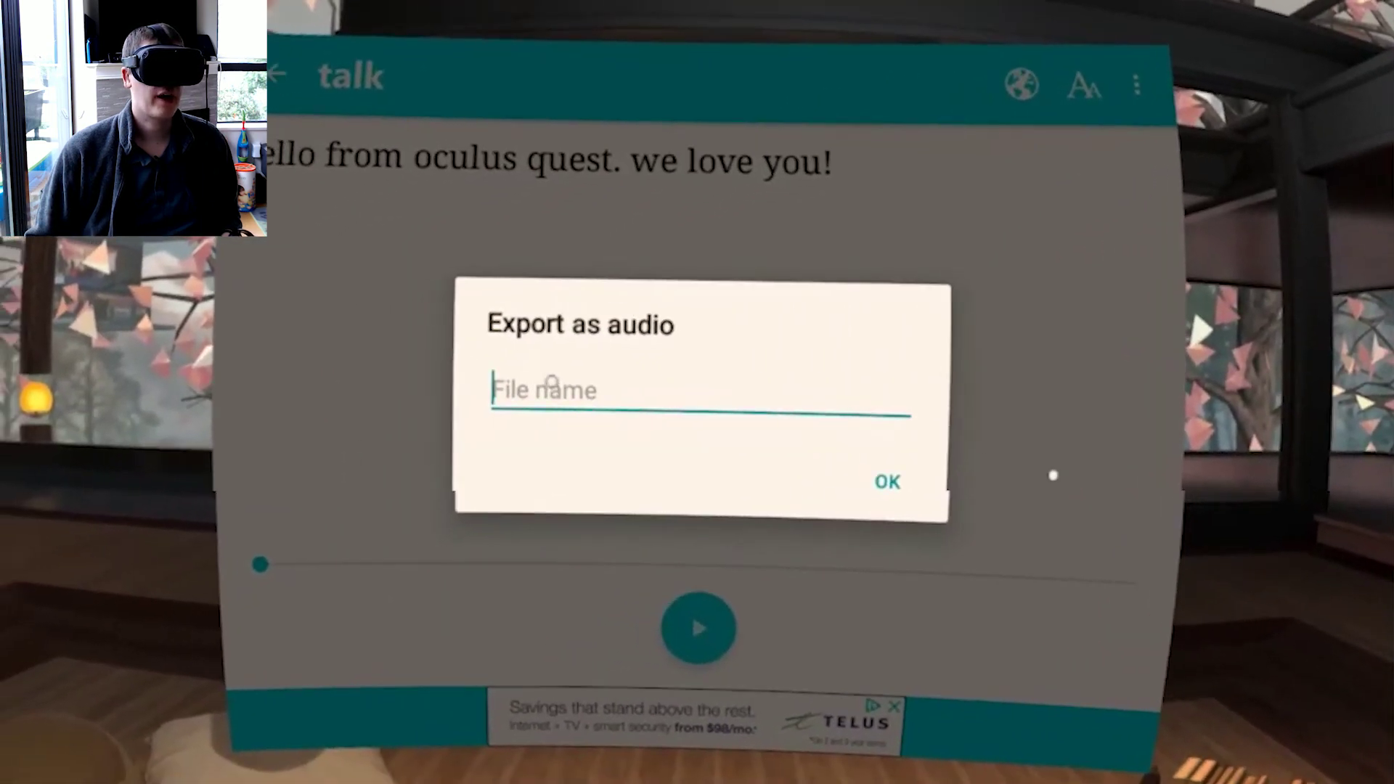
Export the audio as exampletts.wav.wav and dismiss the Export complete notice
{"action": "left_click", "coordinate": [409, 434]}
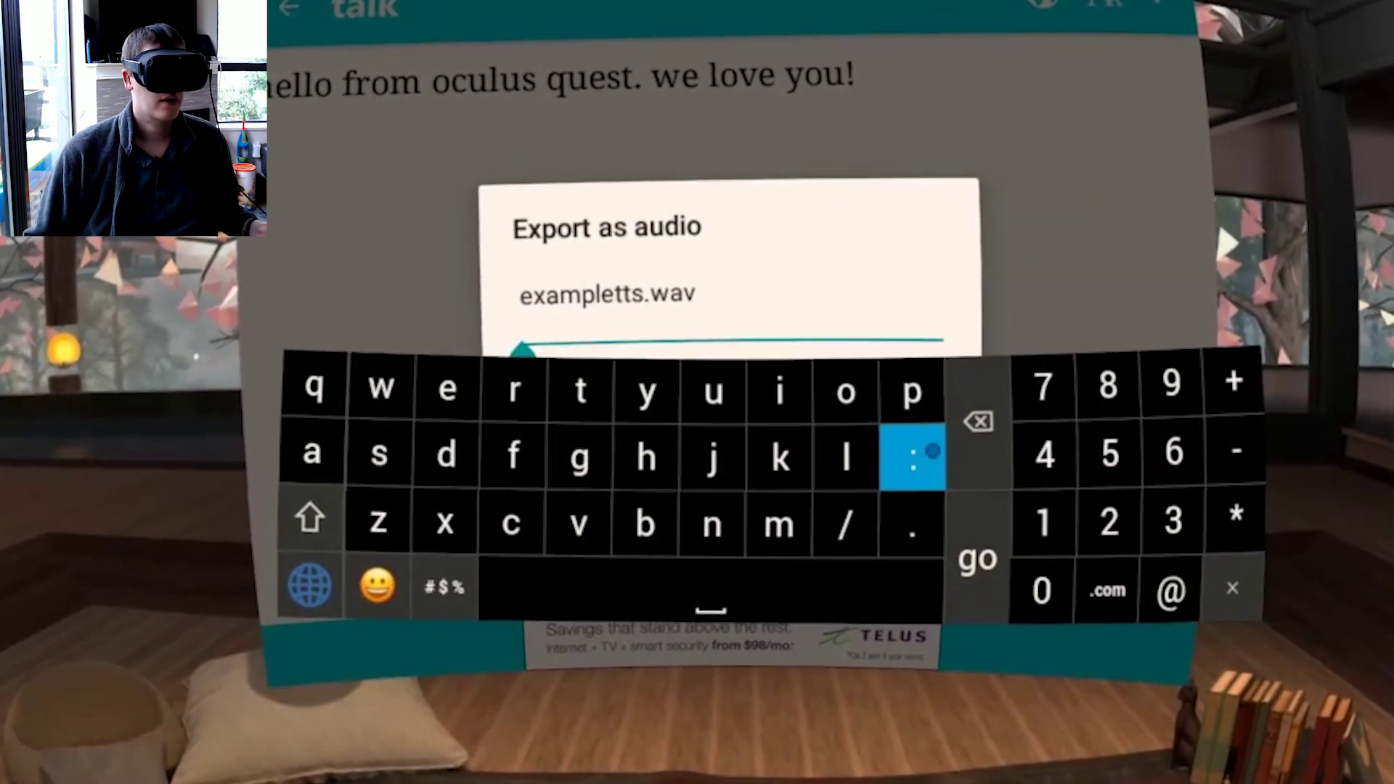
{"action": "left_click", "coordinate": [868, 364]}
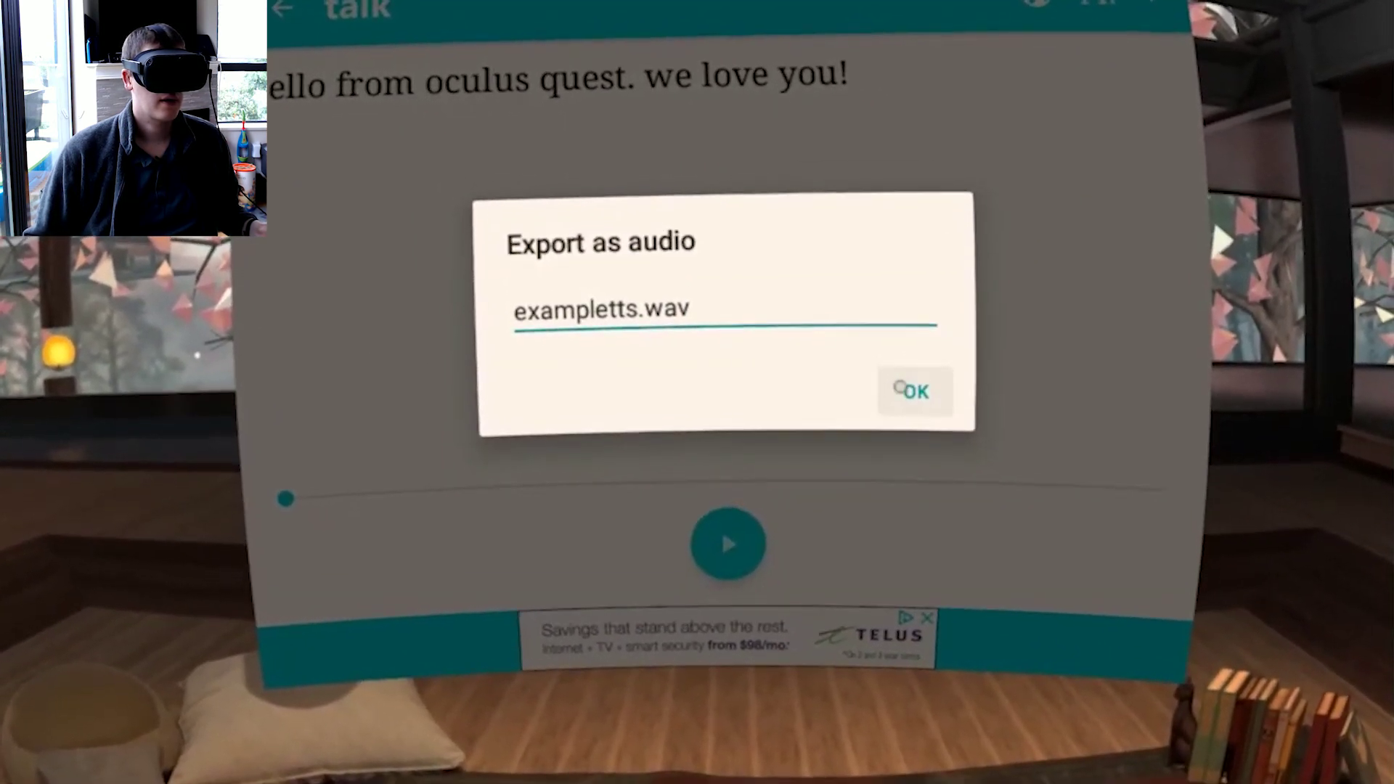
{"action": "left_click", "coordinate": [900, 388]}
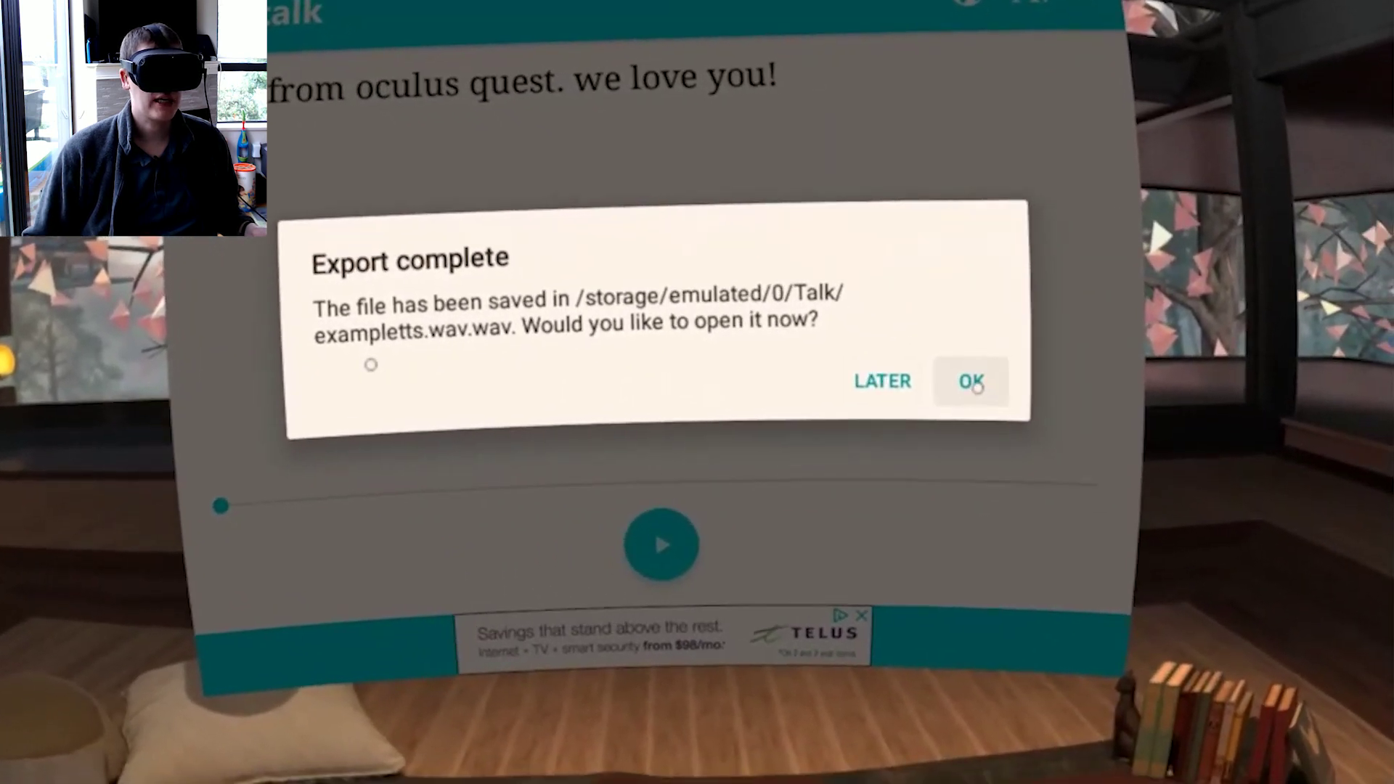
{"action": "left_click", "coordinate": [1030, 400]}
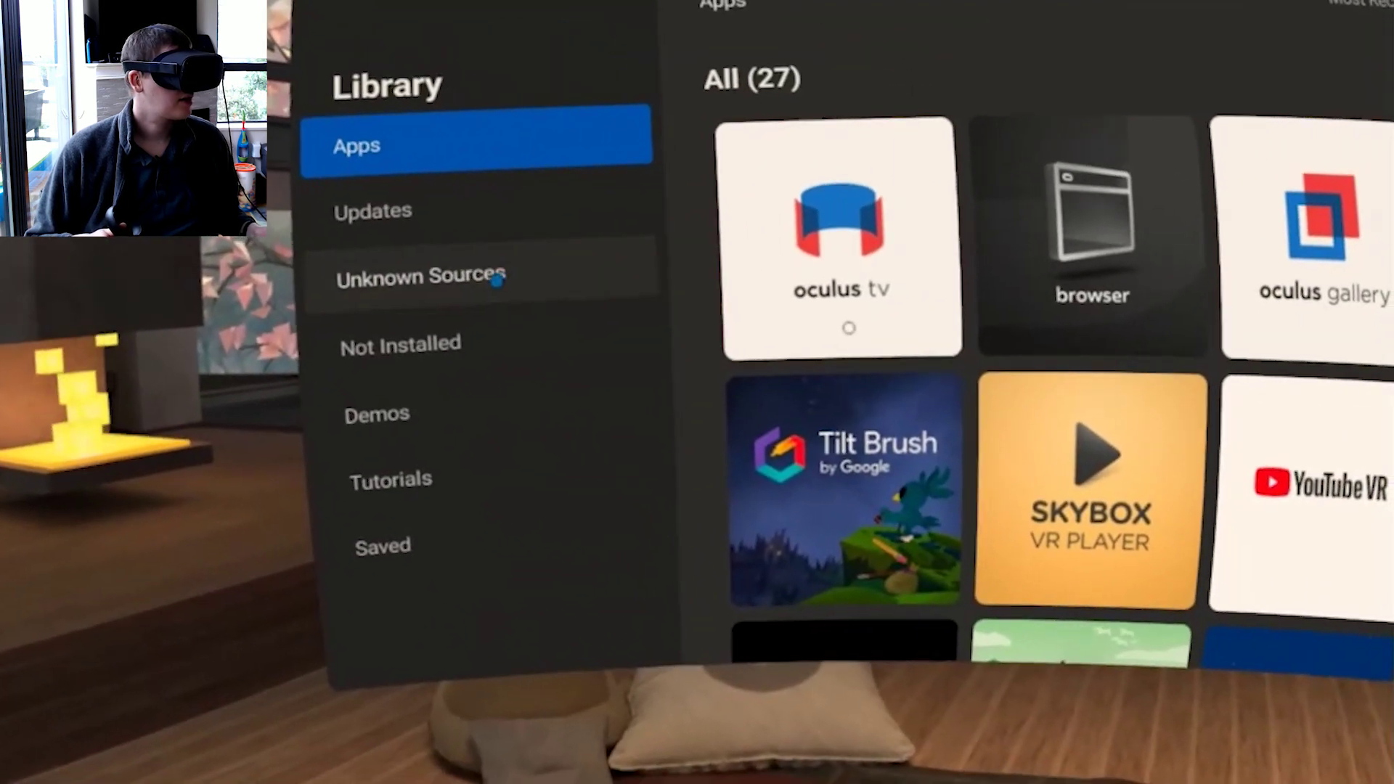
Open VLC from the Unknown Sources apps list
{"action": "left_click", "coordinate": [498, 274]}
{"action": "scroll", "coordinate": [687, 296], "scroll_direction": "down", "scroll_amount": 3}
{"action": "scroll", "coordinate": [687, 297], "scroll_direction": "down", "scroll_amount": 3}
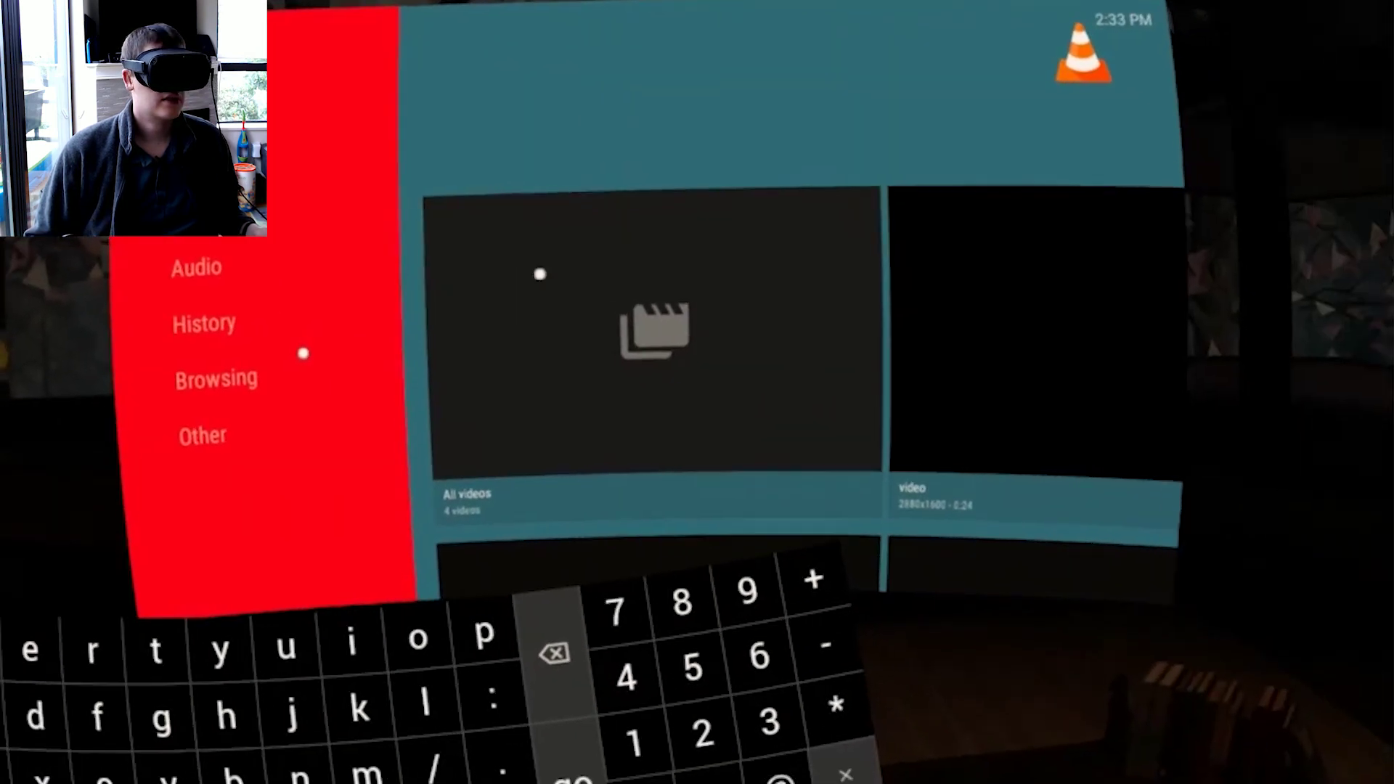
Browse Internal memory to the Talk folder and play exampletts.wav.wav
{"action": "left_click", "coordinate": [217, 378]}
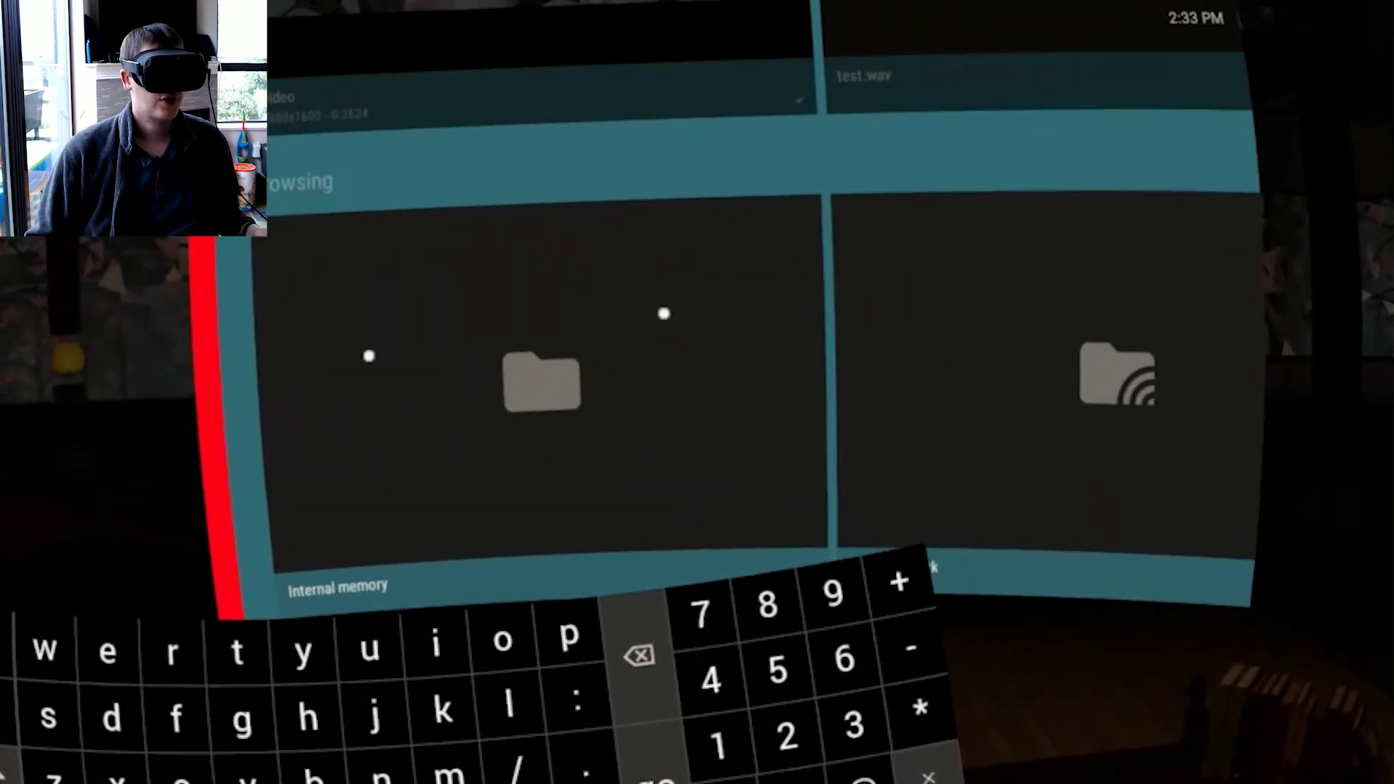
{"action": "left_click", "coordinate": [653, 320]}
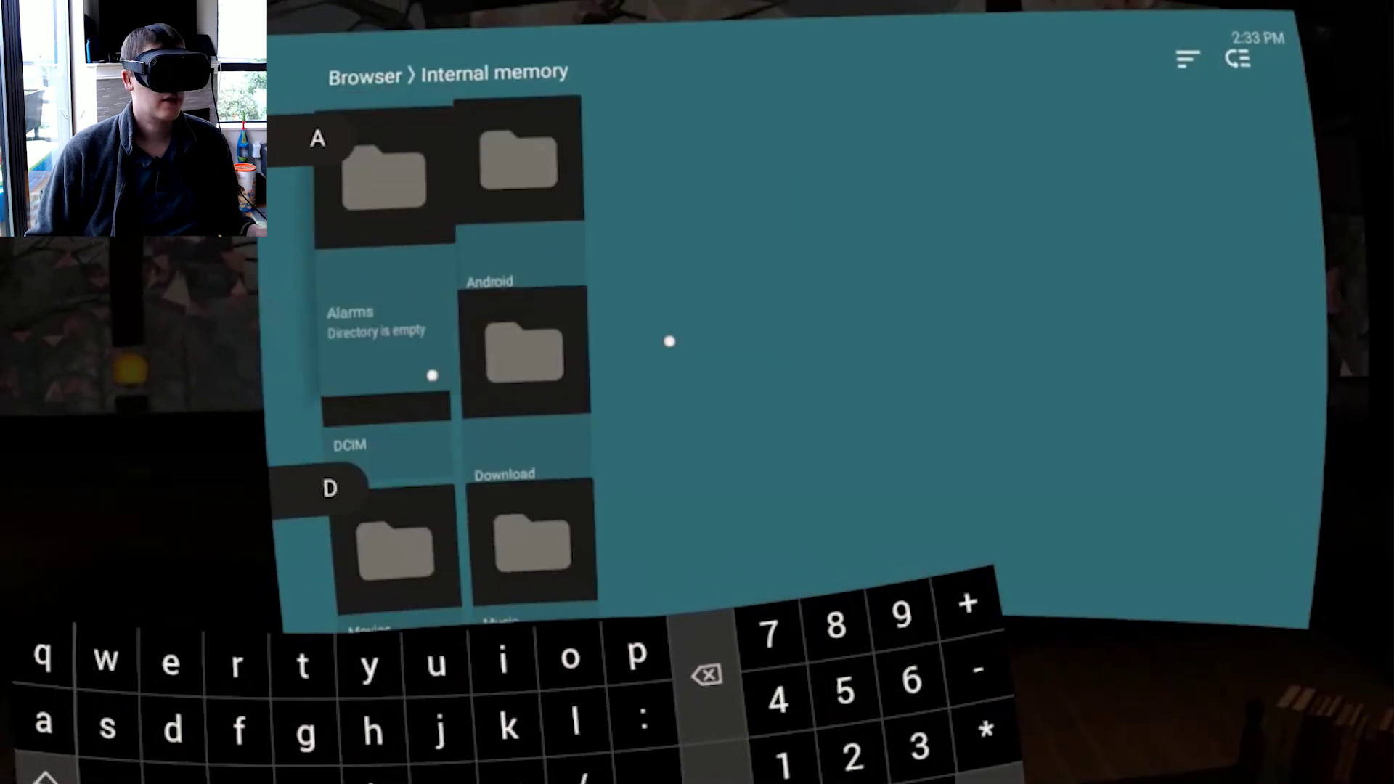
{"action": "scroll", "coordinate": [670, 341], "scroll_direction": "down", "scroll_amount": 10}
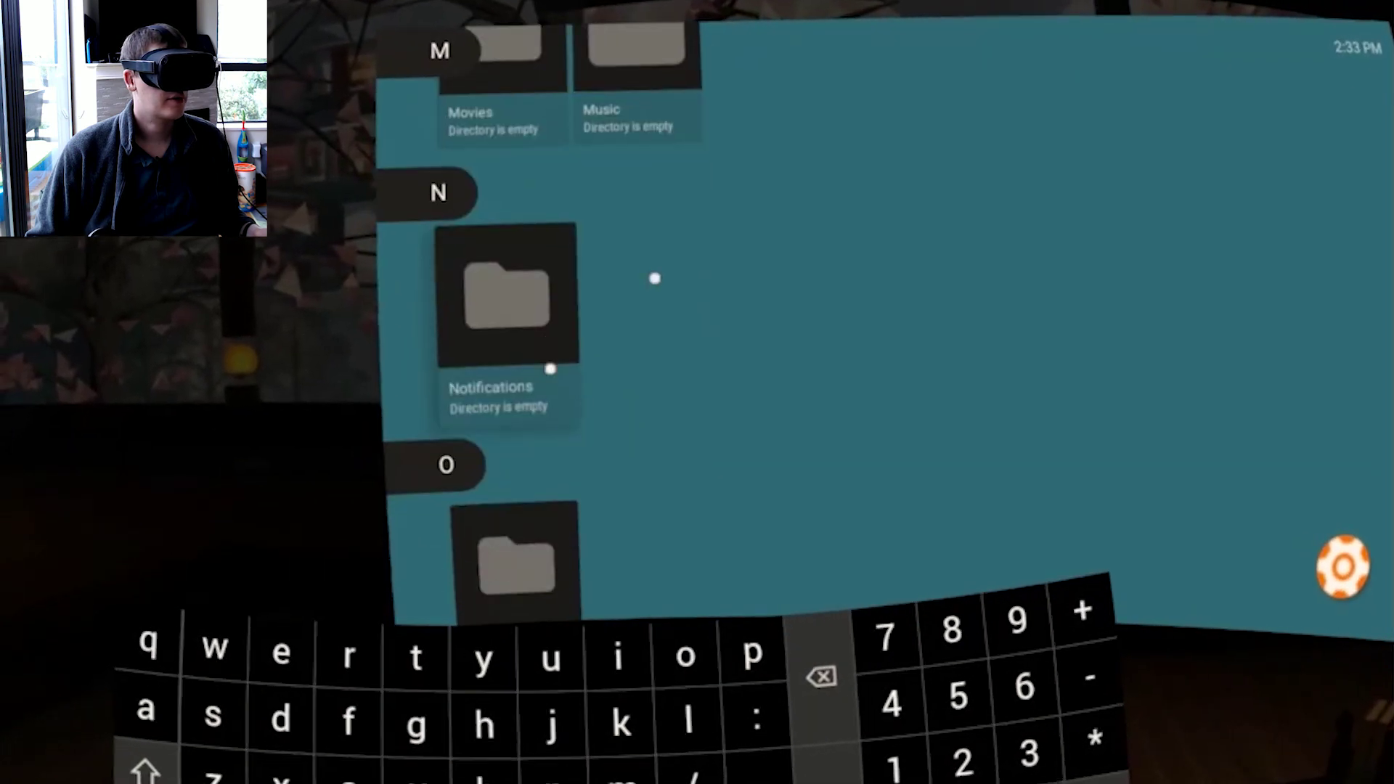
{"action": "scroll", "coordinate": [655, 278], "scroll_direction": "down", "scroll_amount": 10}
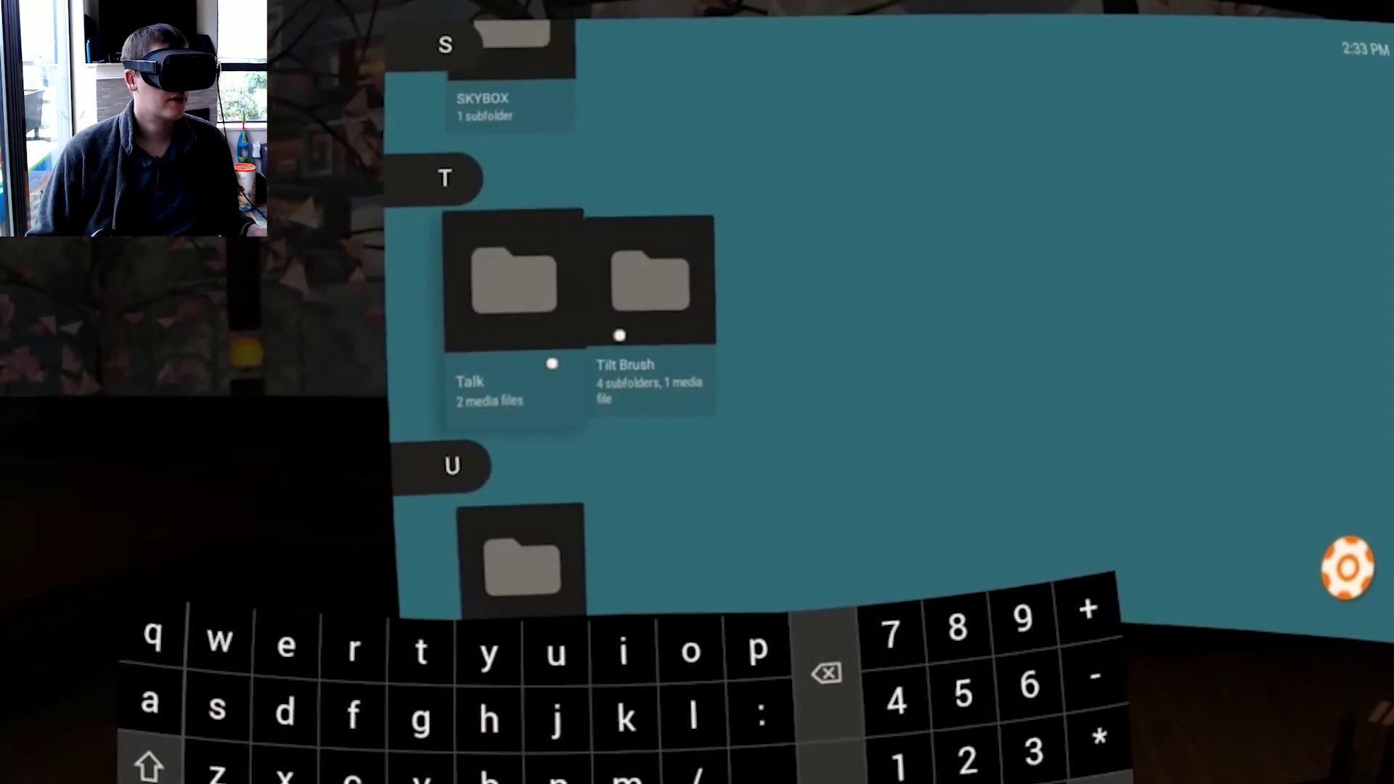
{"action": "left_click", "coordinate": [473, 299]}
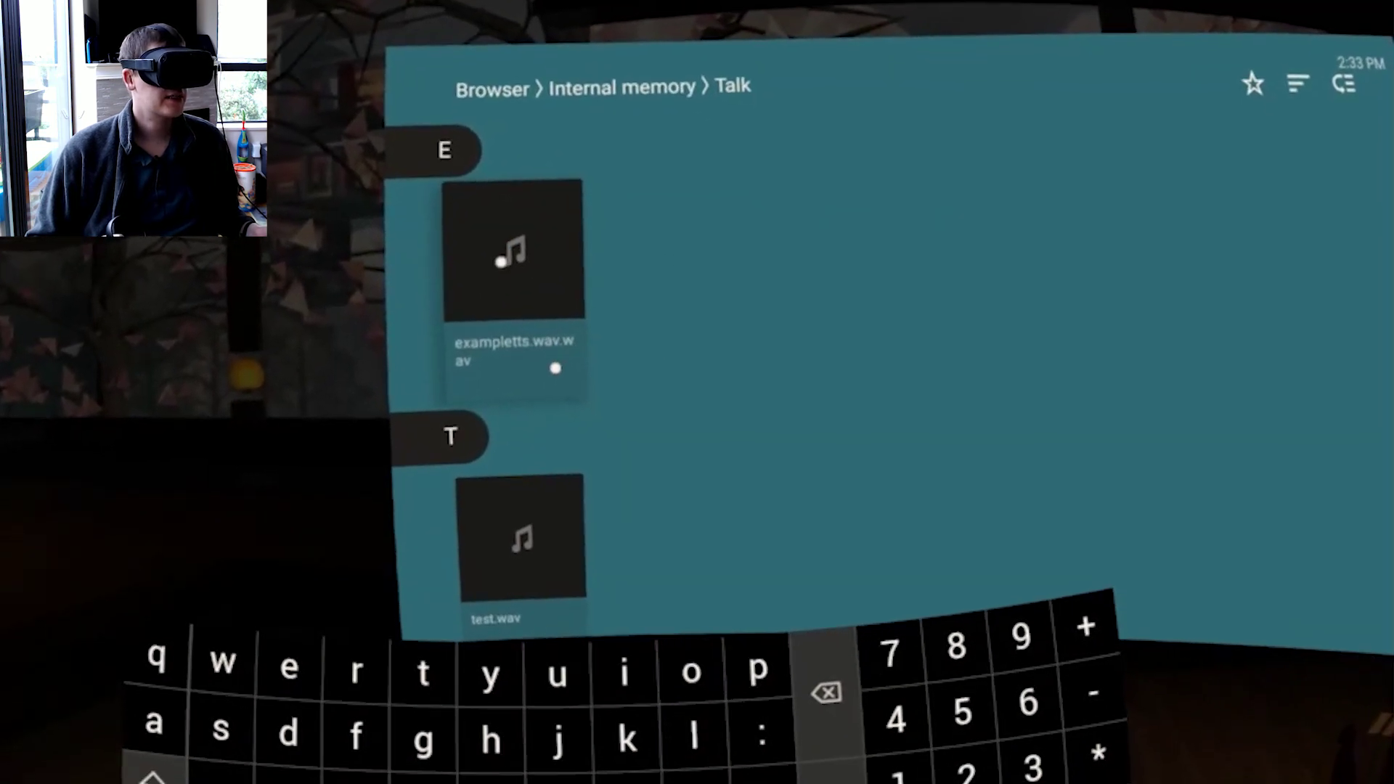
{"action": "left_click", "coordinate": [501, 262]}
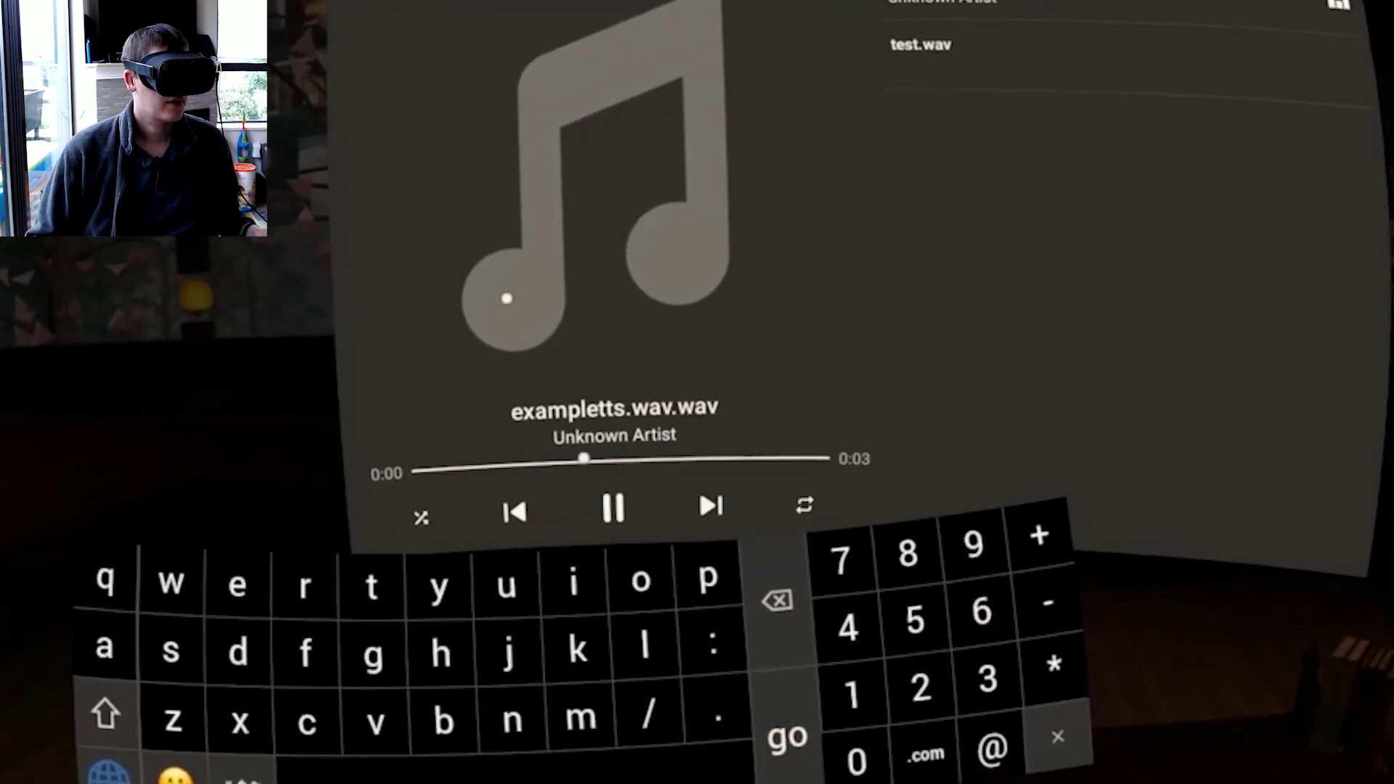
Hide the VR keyboard and let exampletts.wav.wav finish its 3-second playback in VLC
{"action": "left_click", "coordinate": [507, 300]}
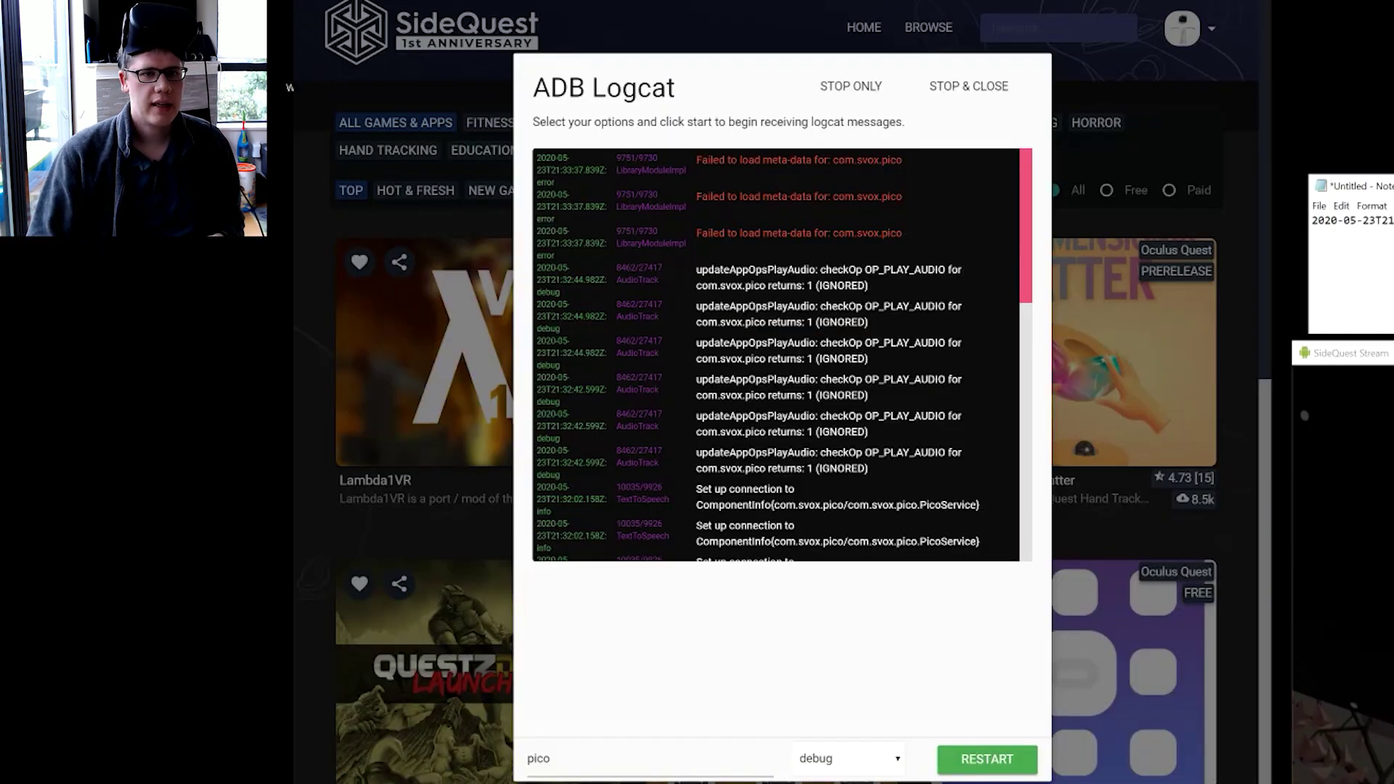
Scroll the pico TextToSpeech logcat entries, select the last one, then close the ADB Logcat viewer
{"action": "scroll", "coordinate": [777, 355], "scroll_direction": "down", "scroll_amount": 10}
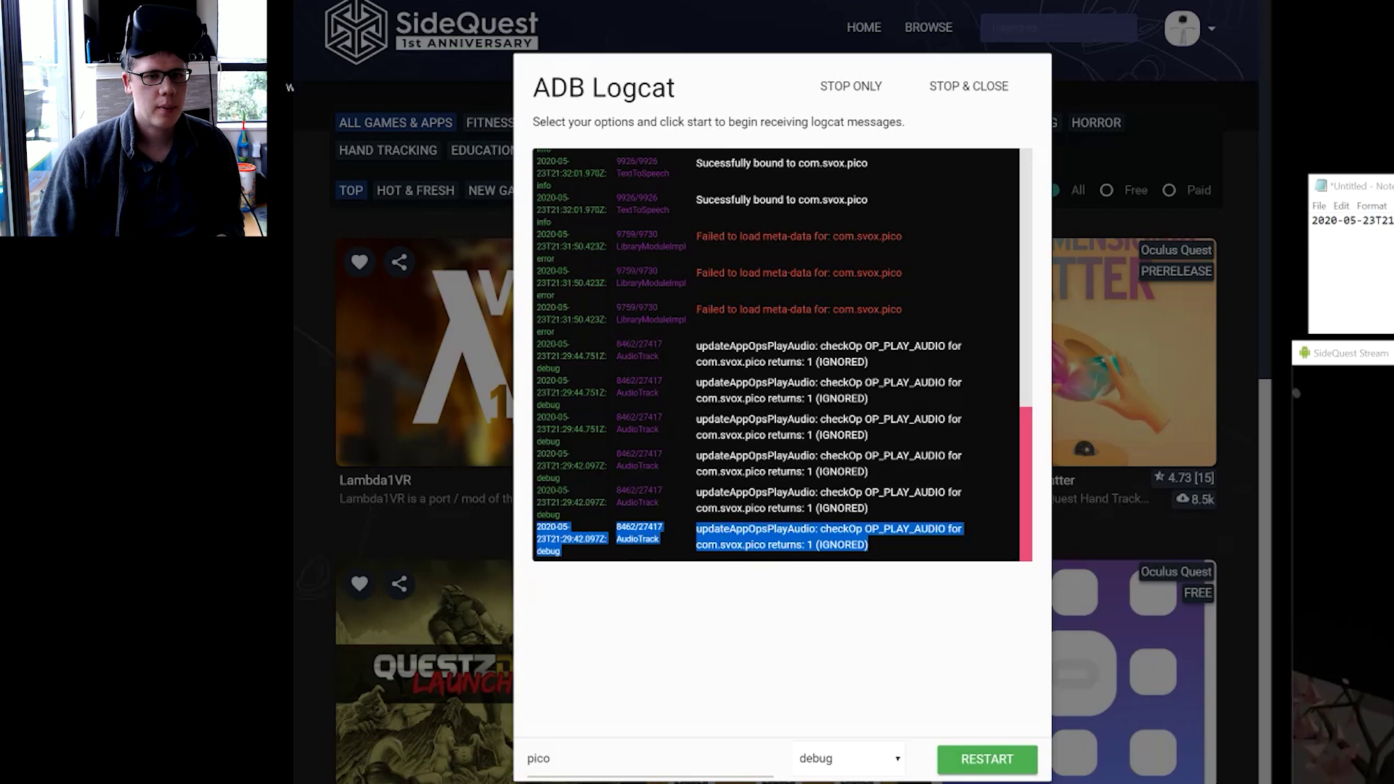
{"action": "scroll", "coordinate": [777, 354], "scroll_direction": "up", "scroll_amount": 5}
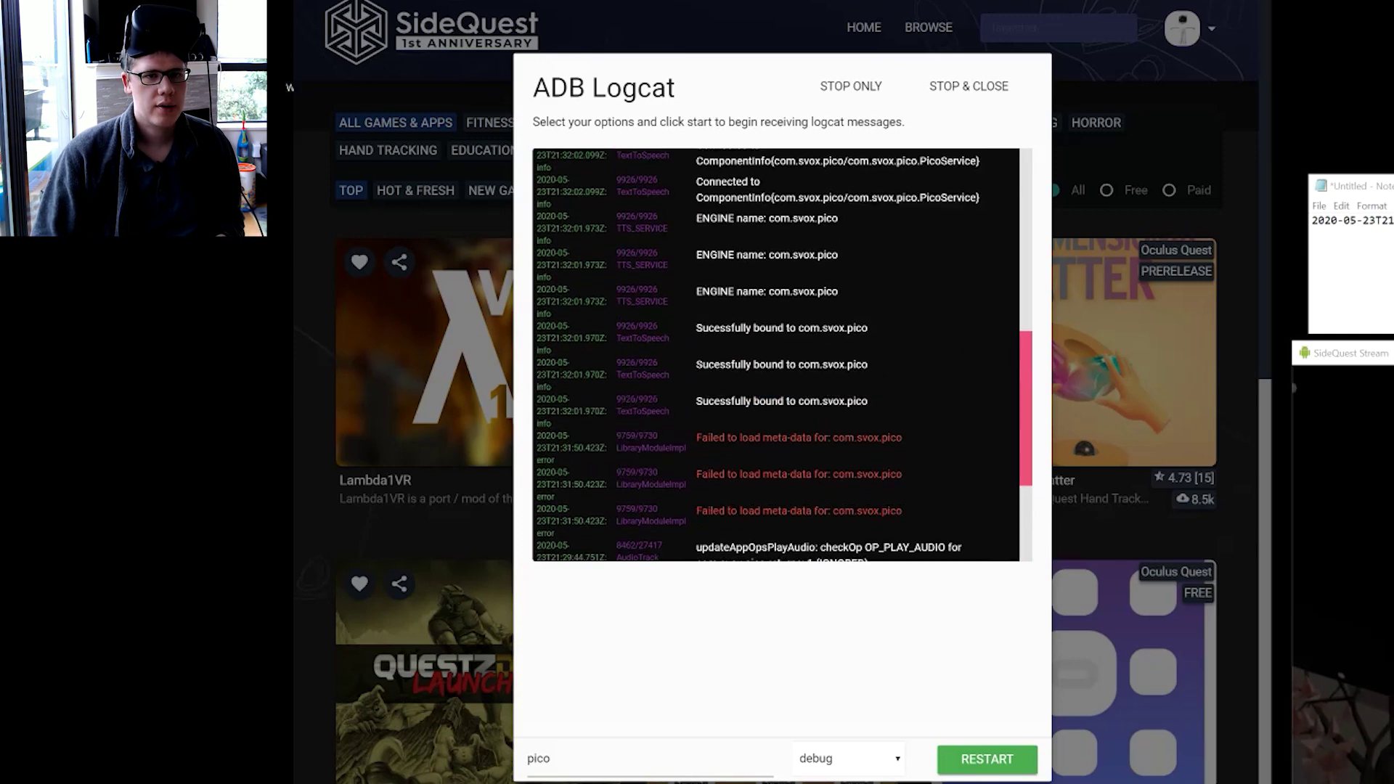
{"action": "scroll", "coordinate": [777, 354], "scroll_direction": "up", "scroll_amount": 2}
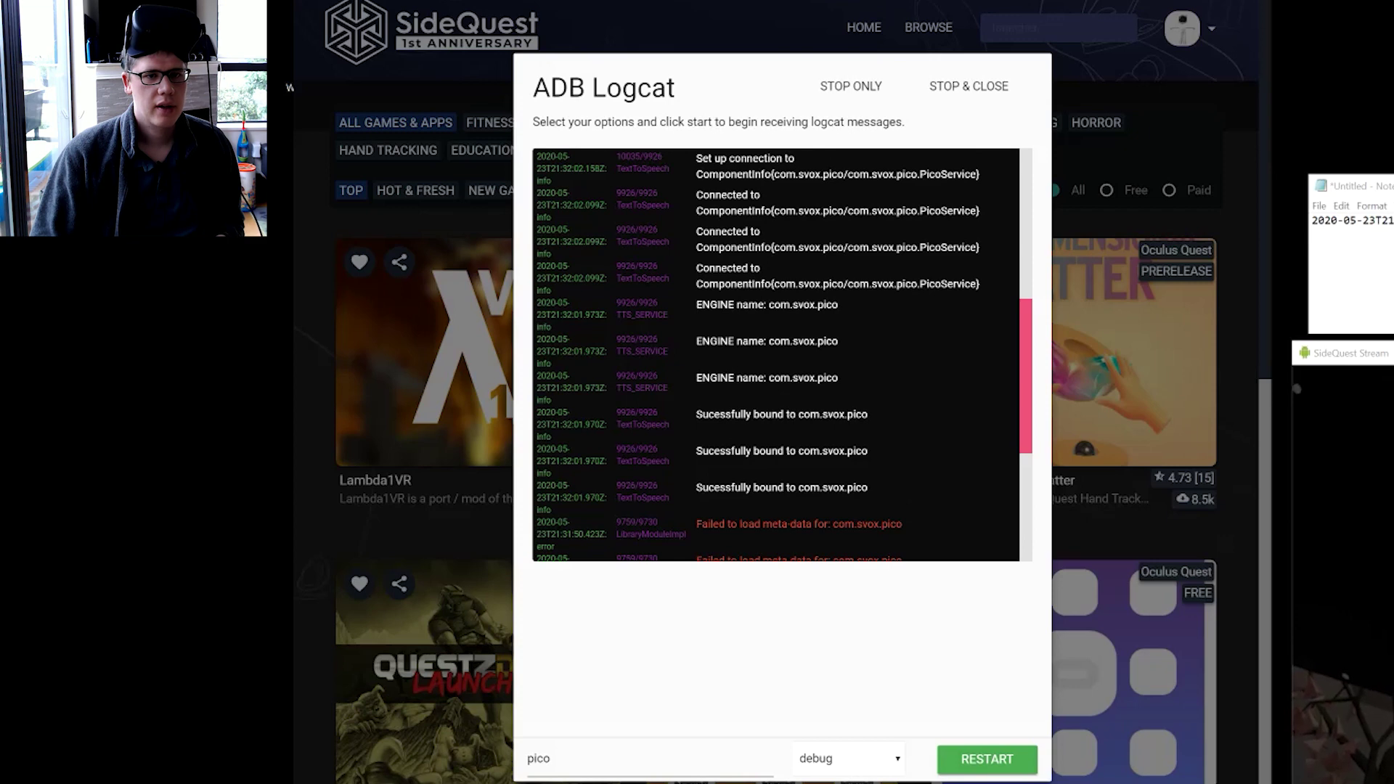
{"action": "scroll", "coordinate": [777, 354], "scroll_direction": "up", "scroll_amount": 7}
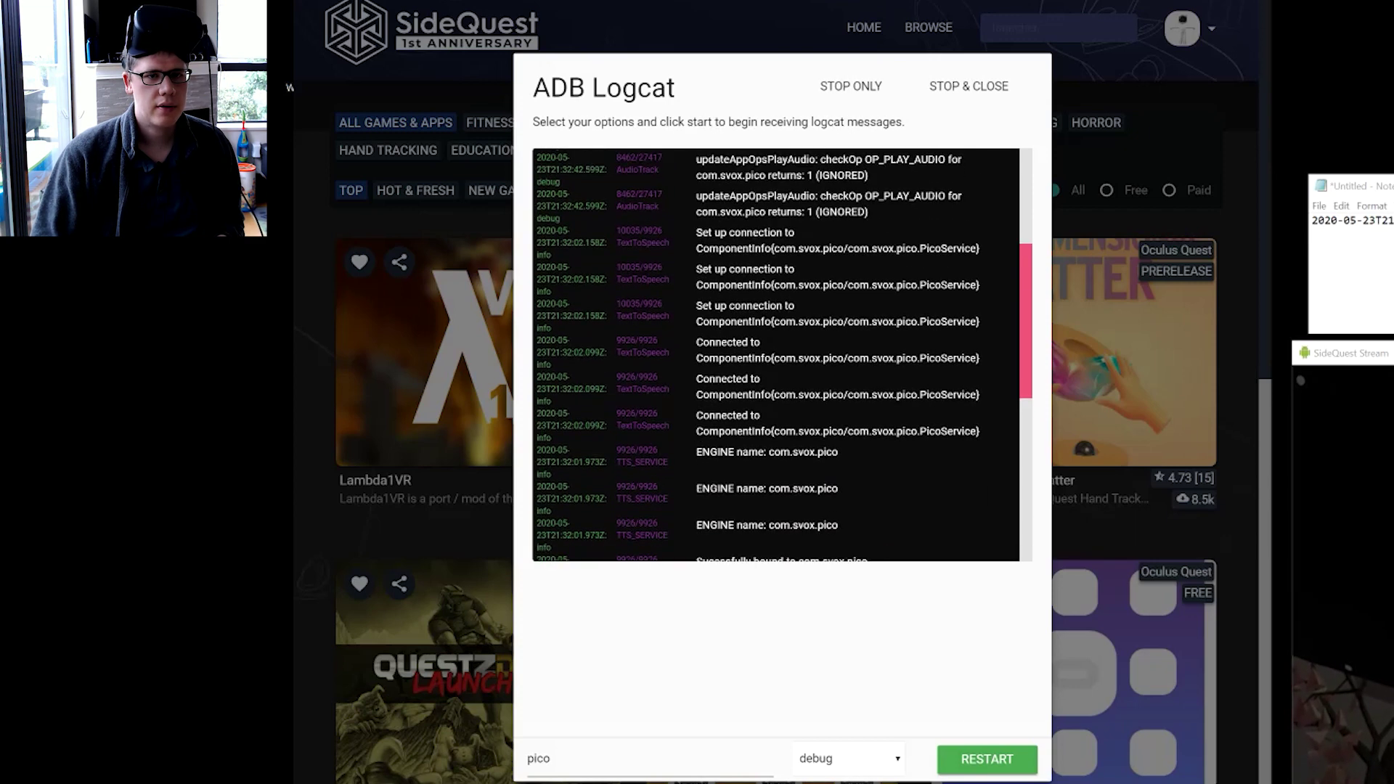
{"action": "scroll", "coordinate": [777, 354], "scroll_direction": "up", "scroll_amount": 3}
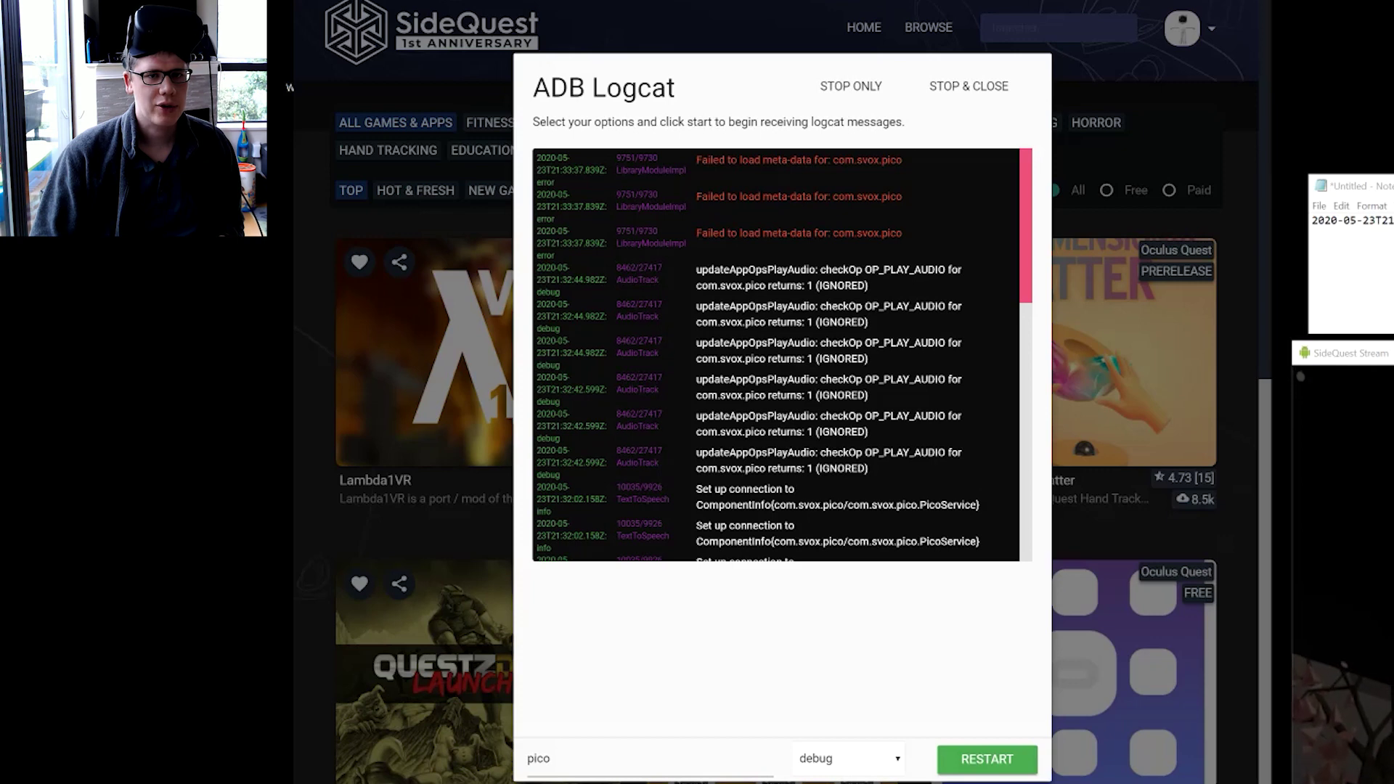
{"action": "scroll", "coordinate": [777, 355], "scroll_direction": "down", "scroll_amount": 15}
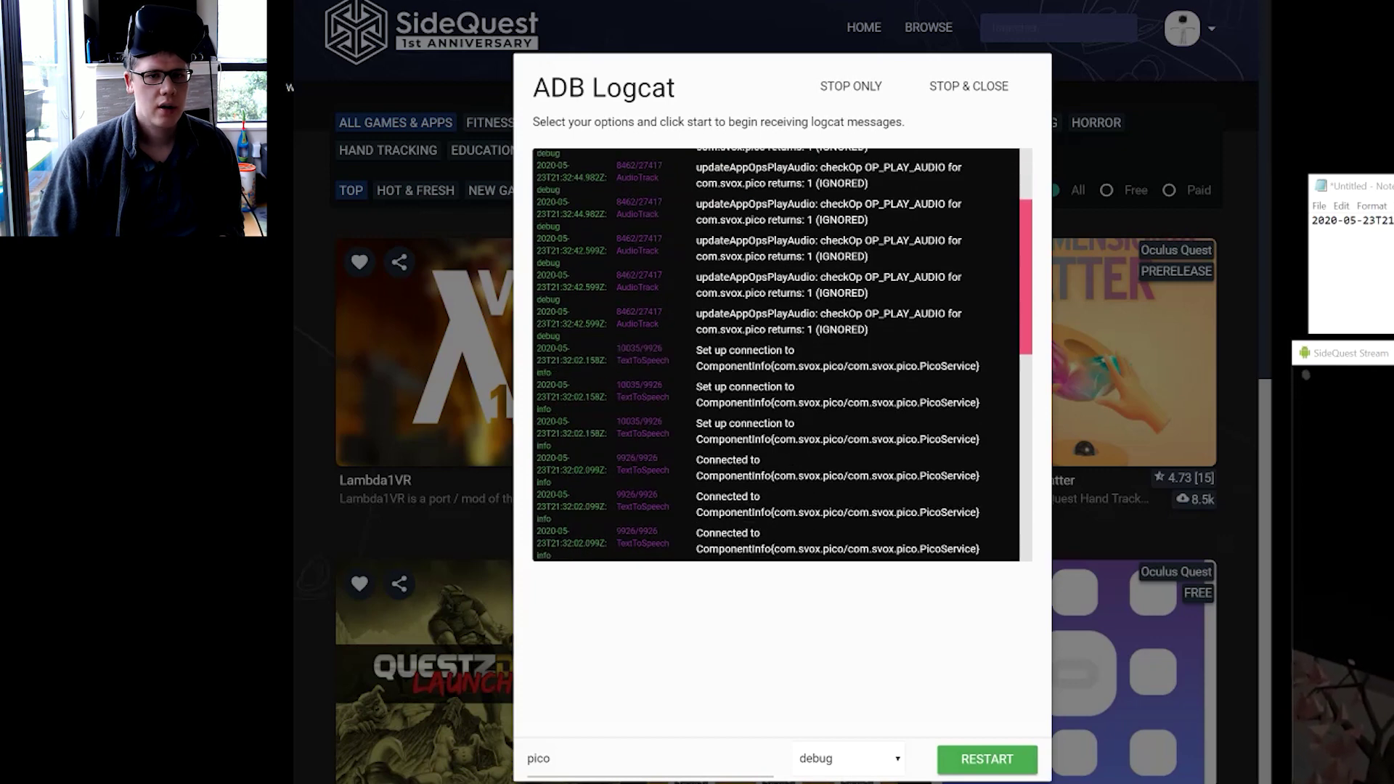
{"action": "triple_click", "coordinate": [827, 538]}
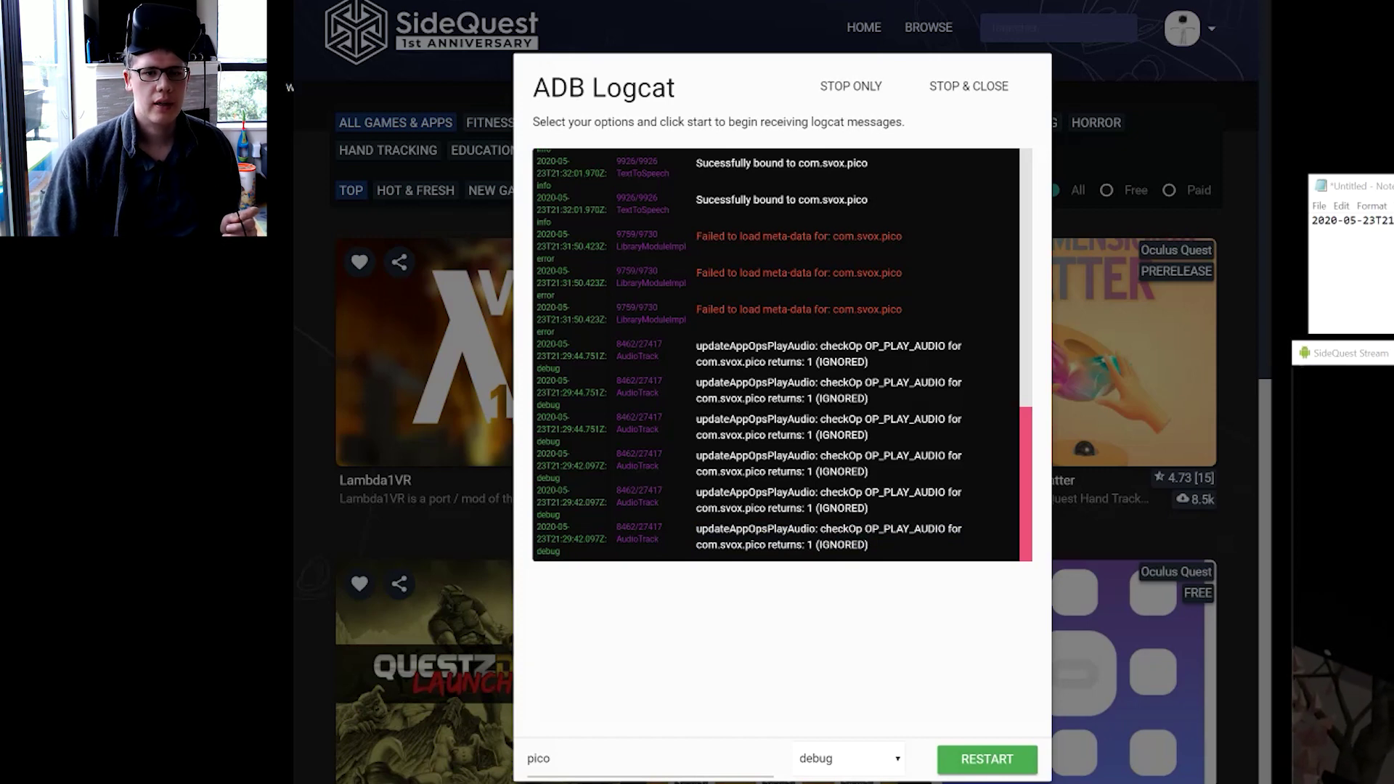
{"action": "key", "text": "Escape"}
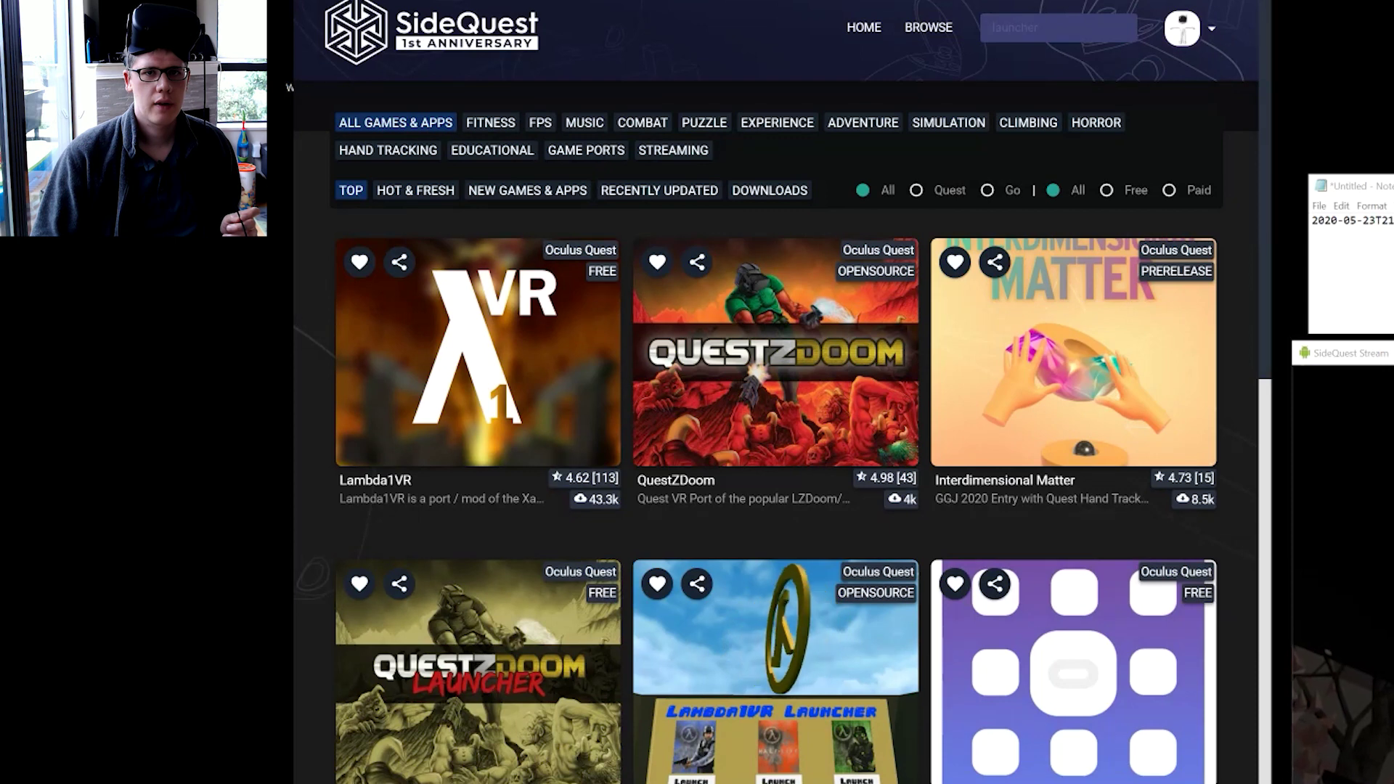
Save exampletts.wav.wav from the headset's Talk folder to the PC Desktop and locate it there
{"action": "left_click", "coordinate": [1042, 2]}
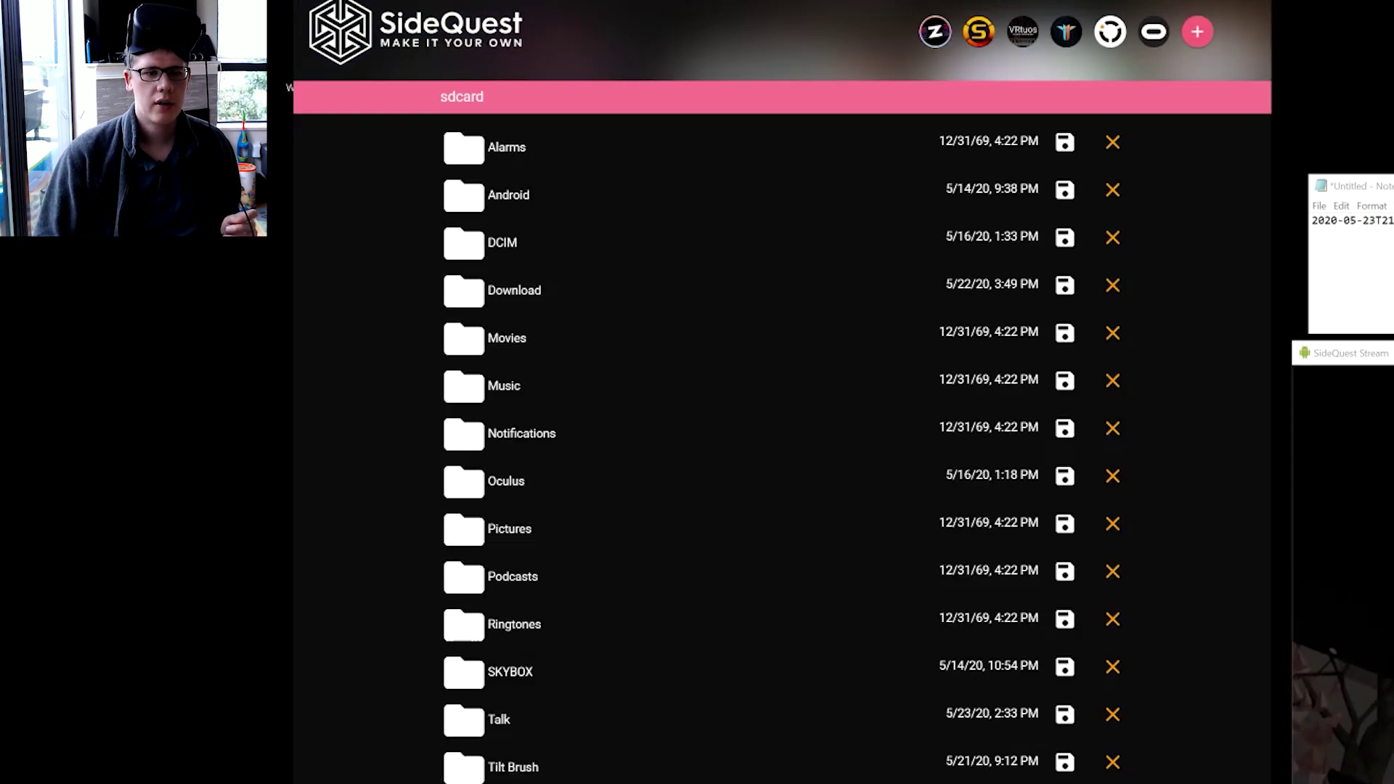
{"action": "left_click", "coordinate": [499, 719]}
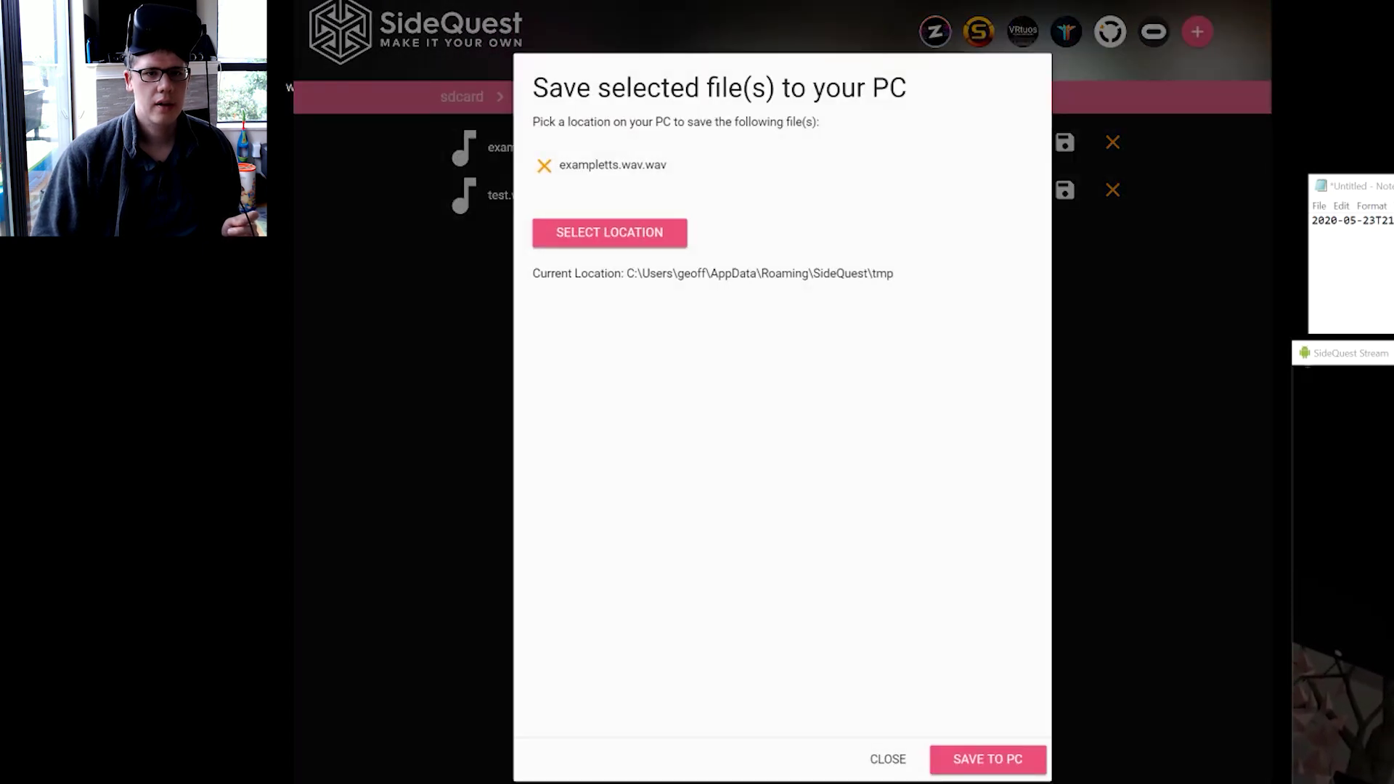
{"action": "left_click", "coordinate": [552, 233]}
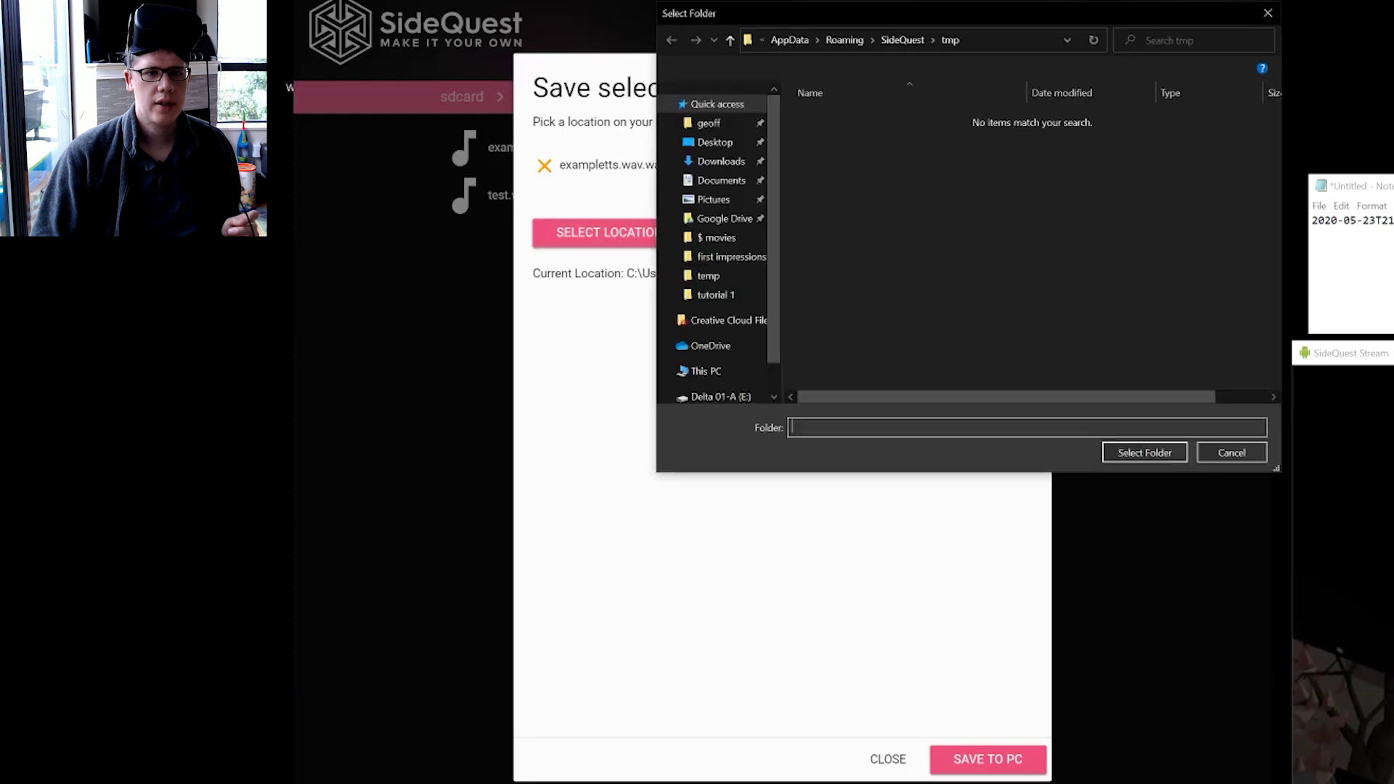
{"action": "left_click", "coordinate": [715, 142]}
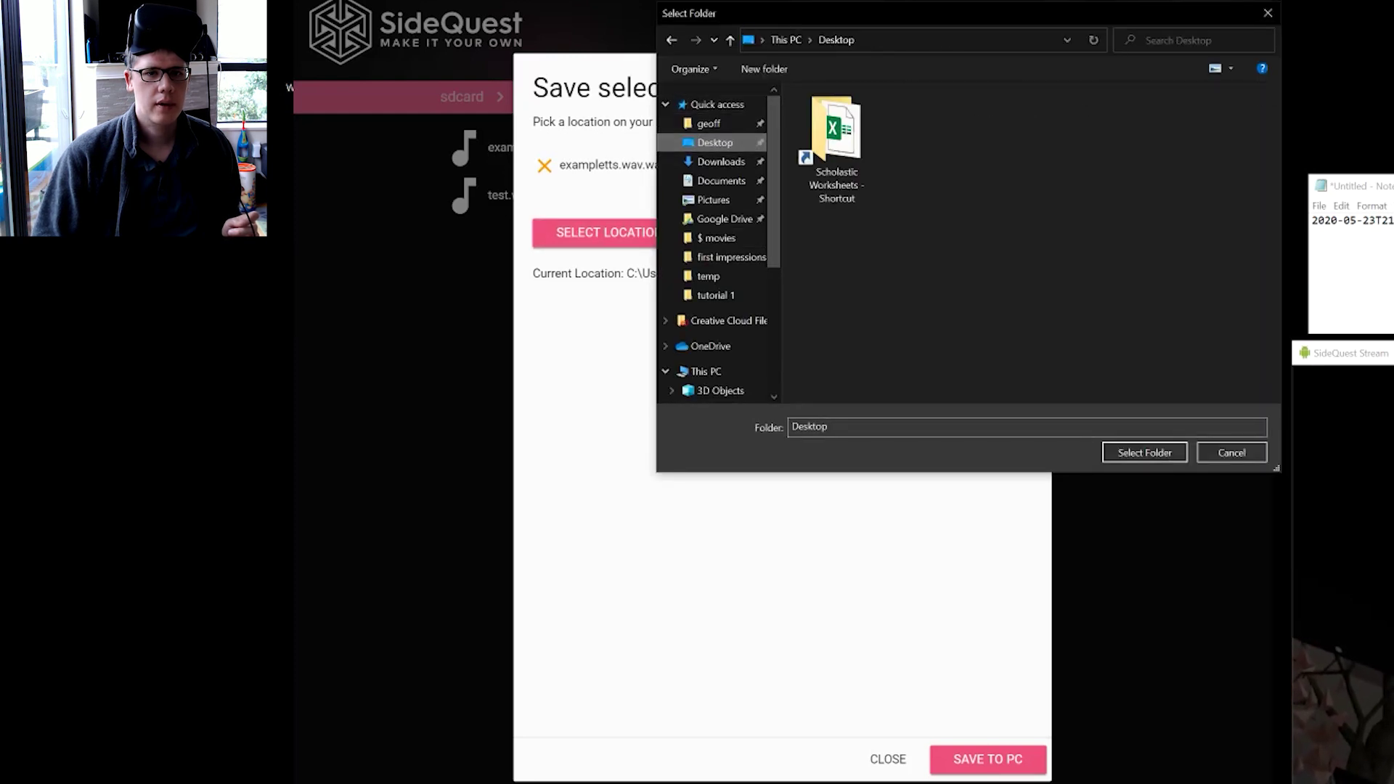
{"action": "left_click", "coordinate": [1144, 452]}
{"action": "left_click", "coordinate": [987, 758]}
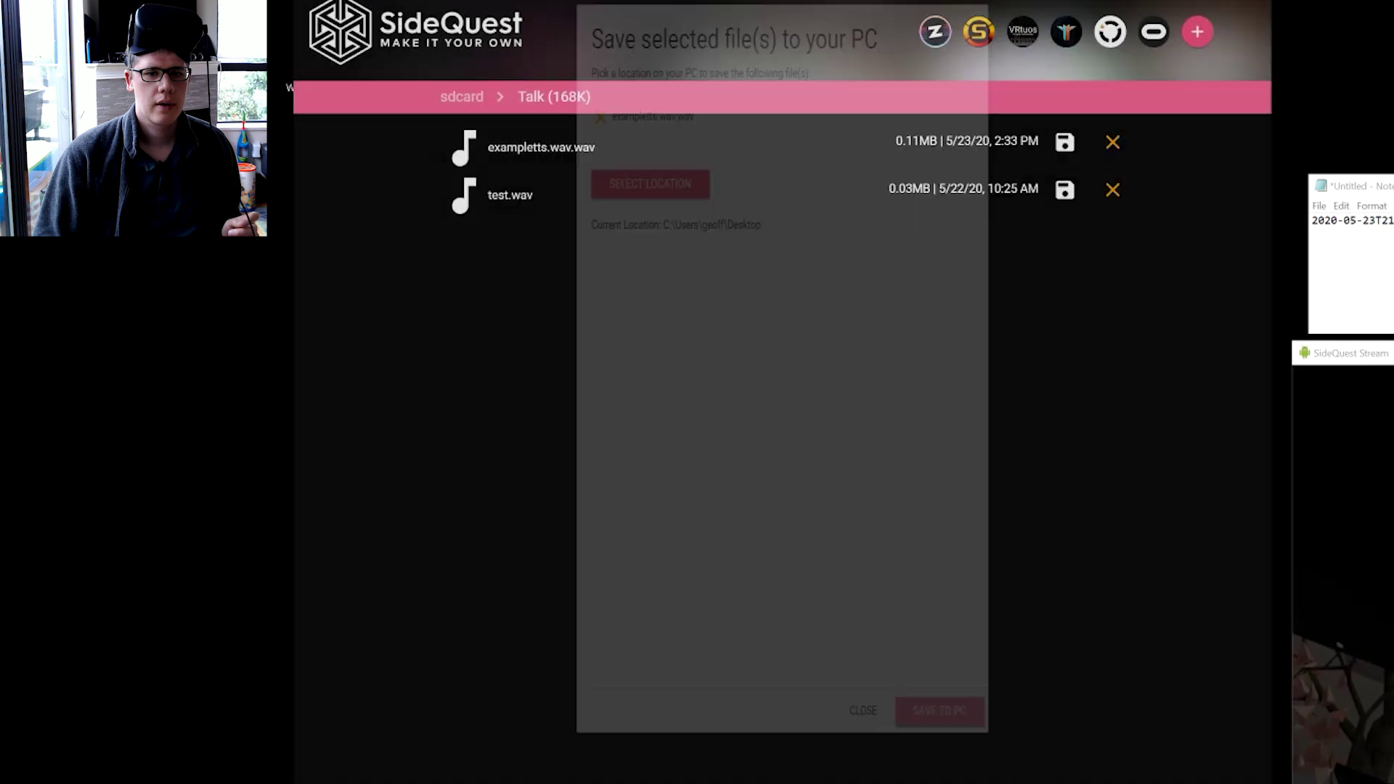
{"action": "left_click_drag", "start_coordinate": [726, 15], "coordinate": [965, 11]}
{"action": "right_click", "coordinate": [313, 215]}
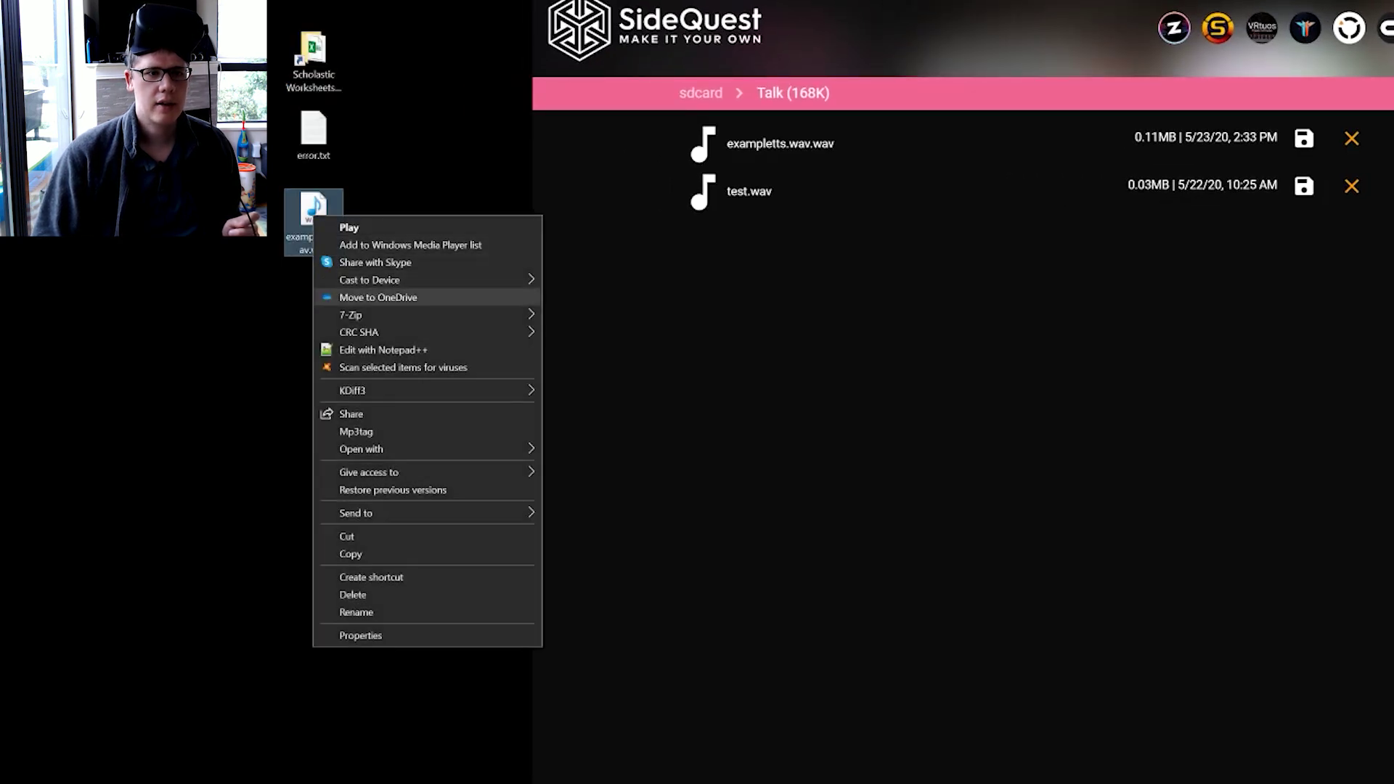
Open the desktop exampletts WAV file with Audacity
{"action": "mouse_move", "coordinate": [436, 449]}
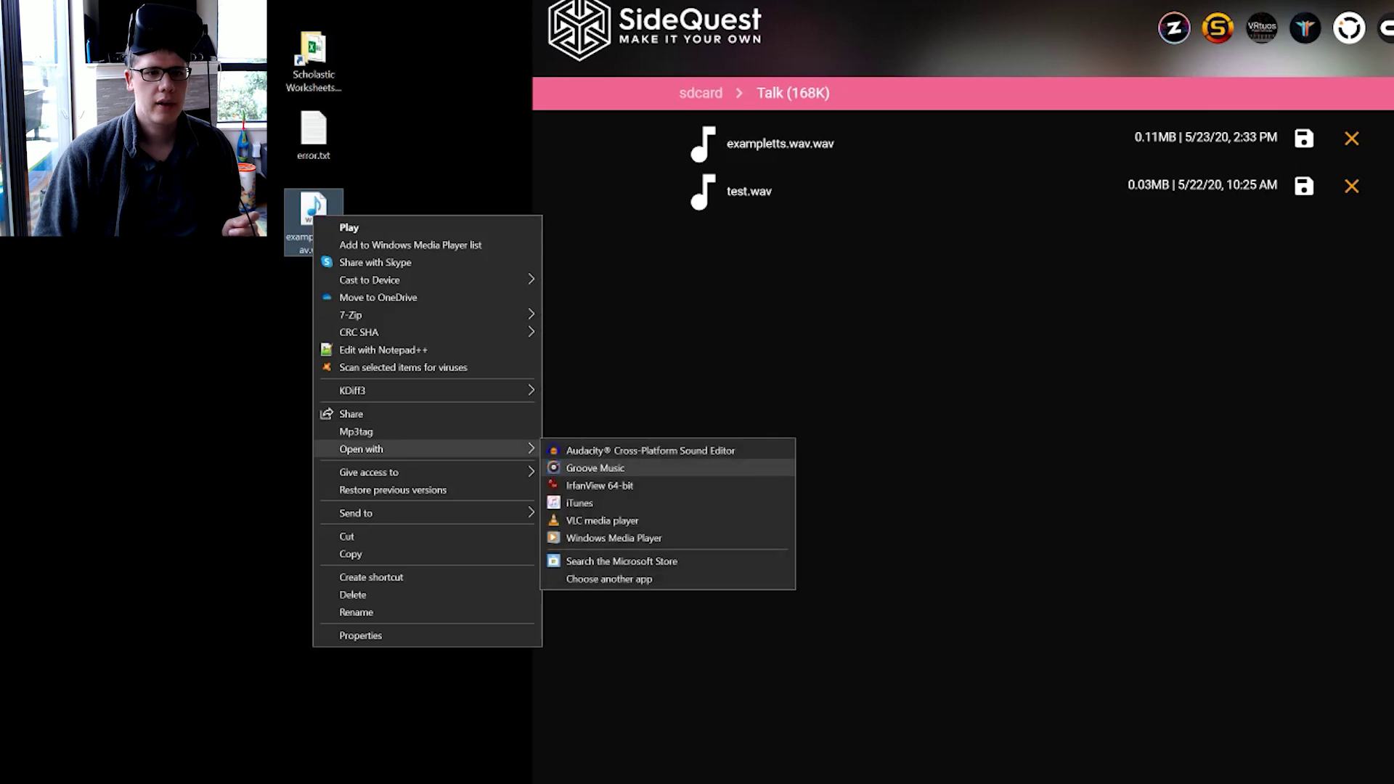
{"action": "left_click", "coordinate": [624, 449]}
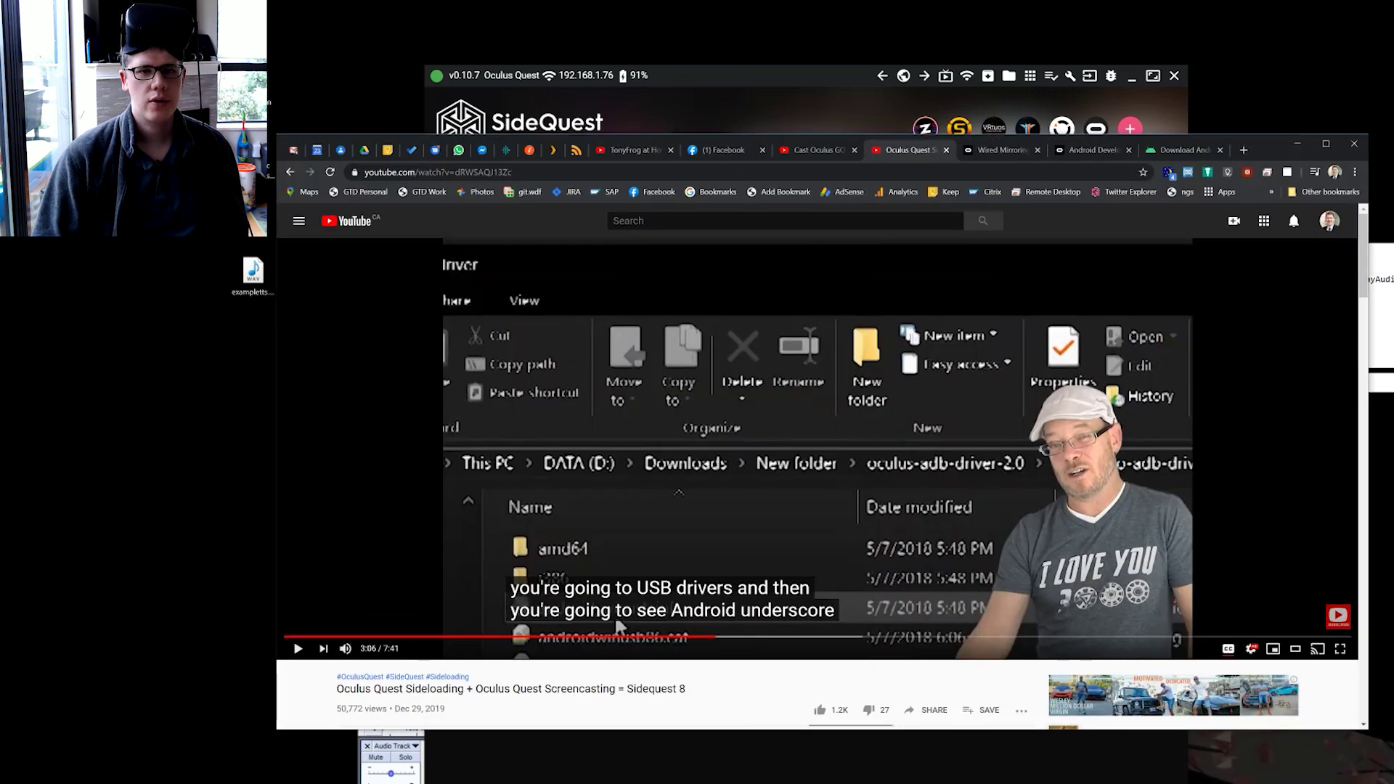
Search 'text to speech android write to file' and open Stack Overflow's WAV-output question
{"action": "key", "text": "ctrl+t"}
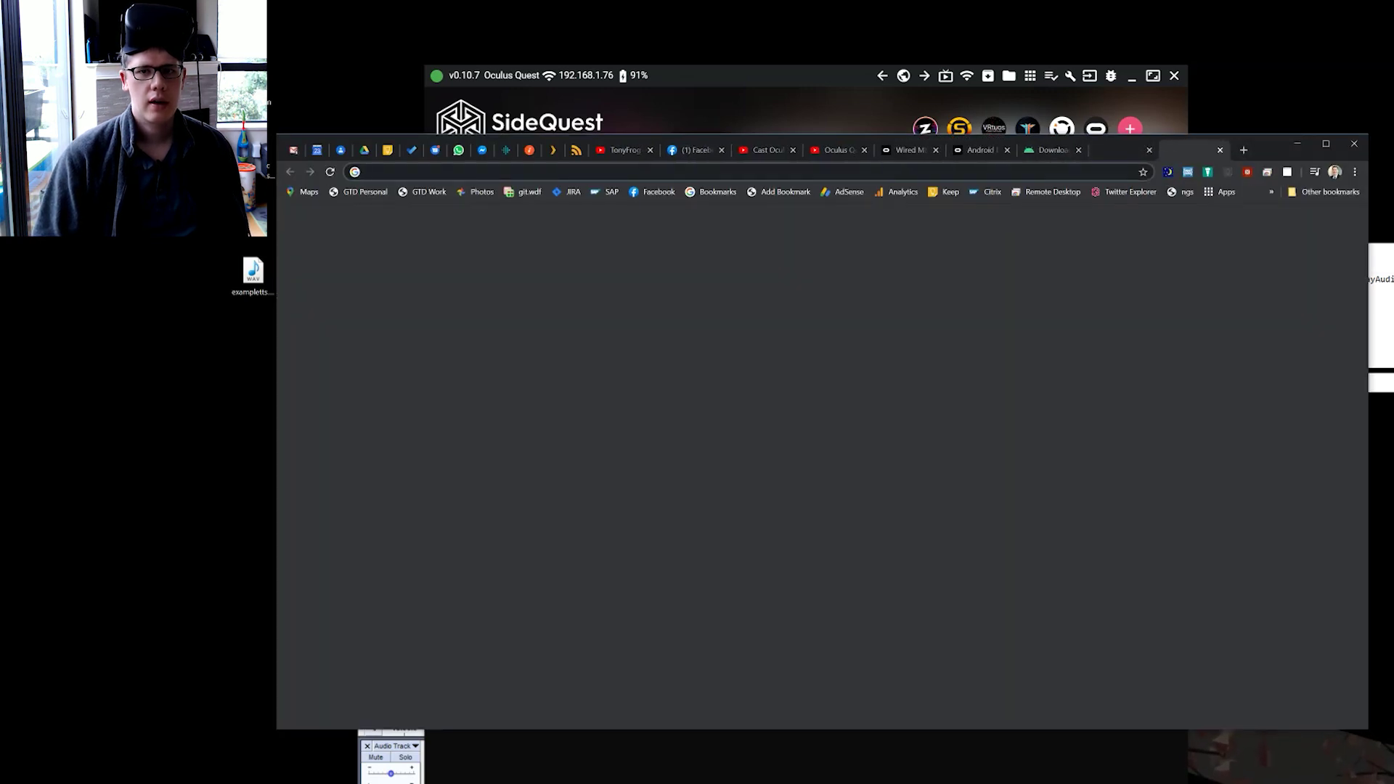
{"action": "type", "text": "tex"}
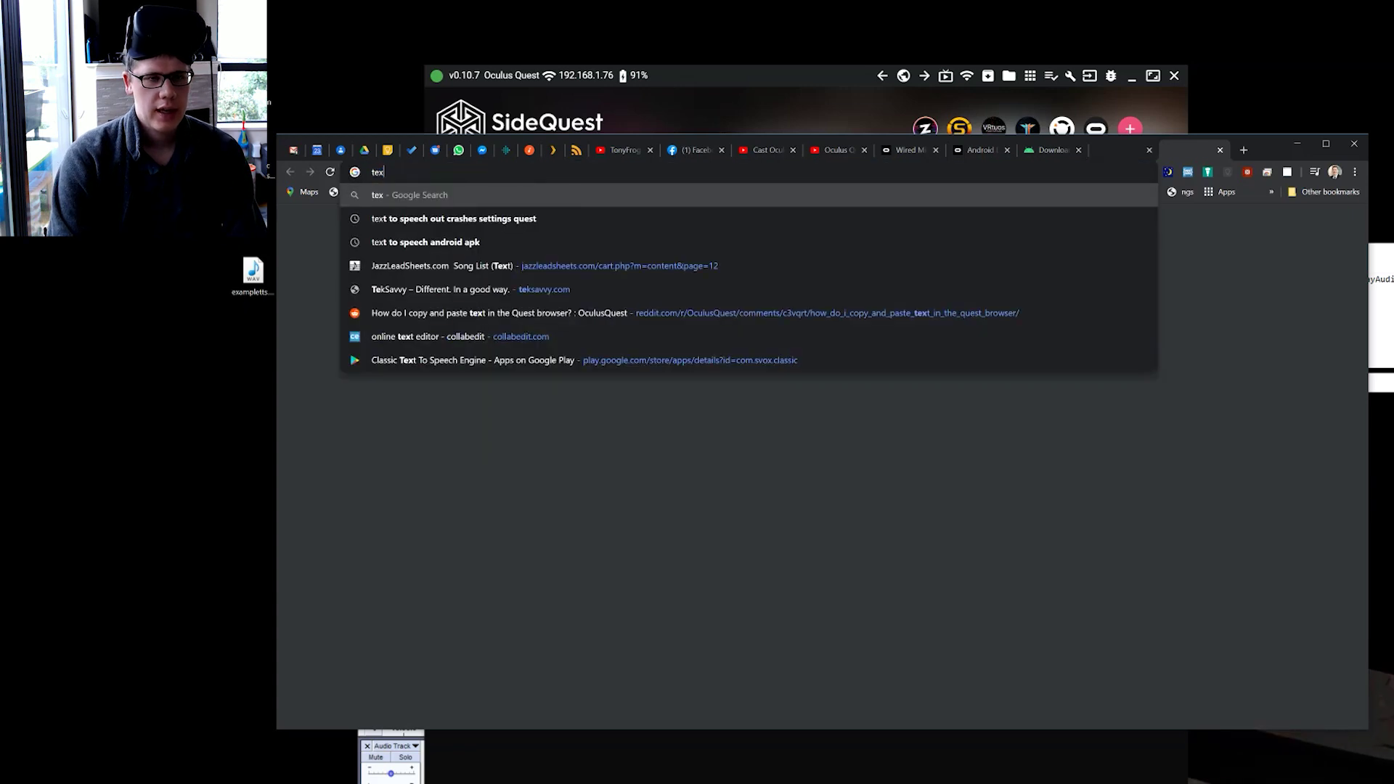
{"action": "type", "text": "t to sepec"}
{"action": "key", "text": "BackSpace"}
{"action": "key", "text": "BackSpace"}
{"action": "key", "text": "BackSpace"}
{"action": "key", "text": "BackSpace"}
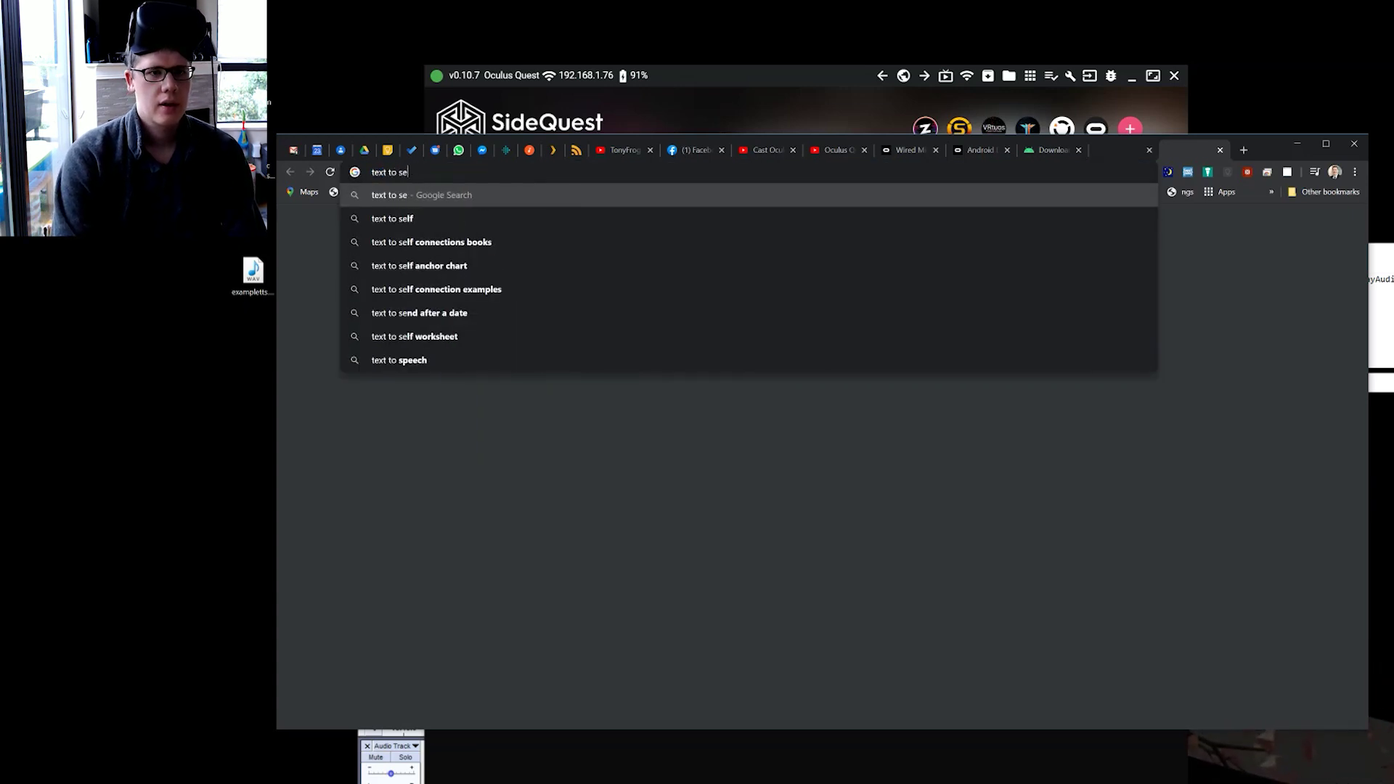
{"action": "type", "text": "peech android write to file"}
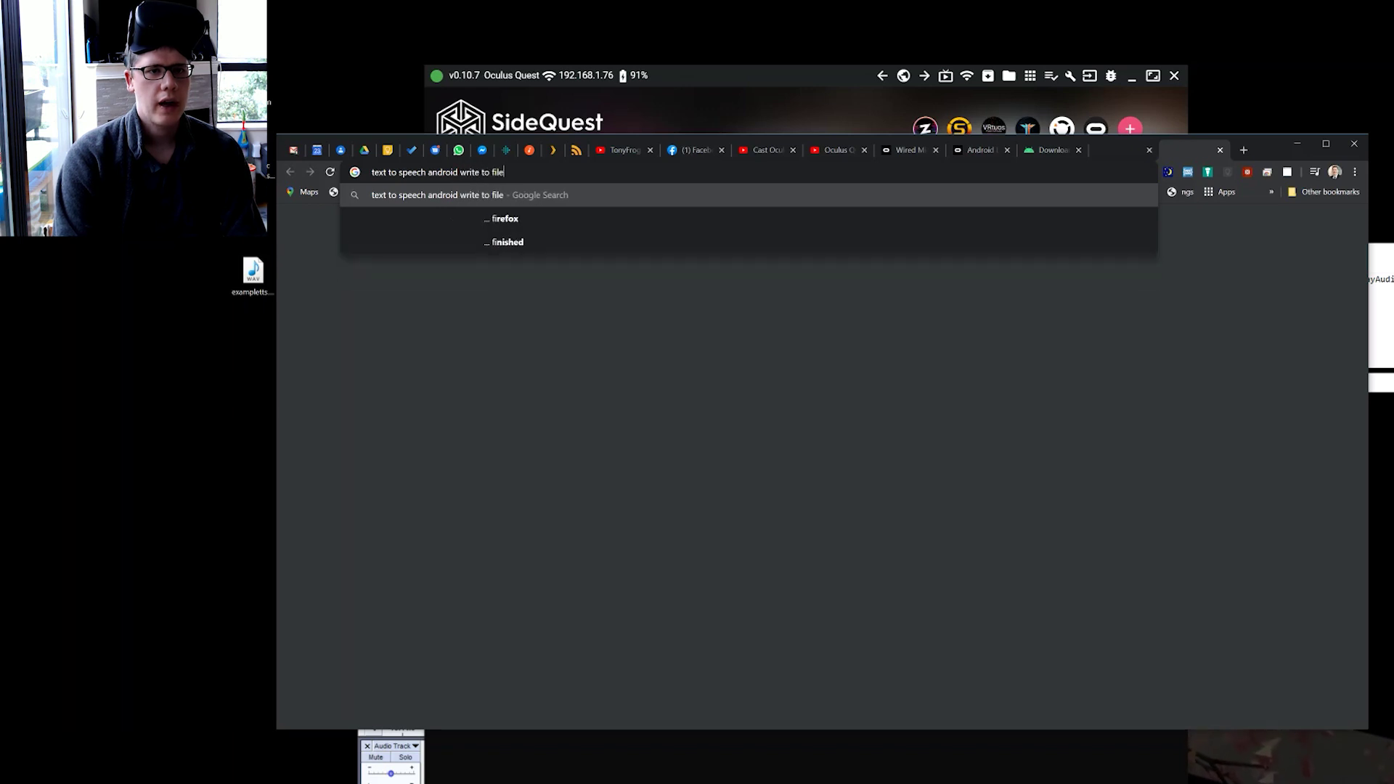
{"action": "key", "text": "Return"}
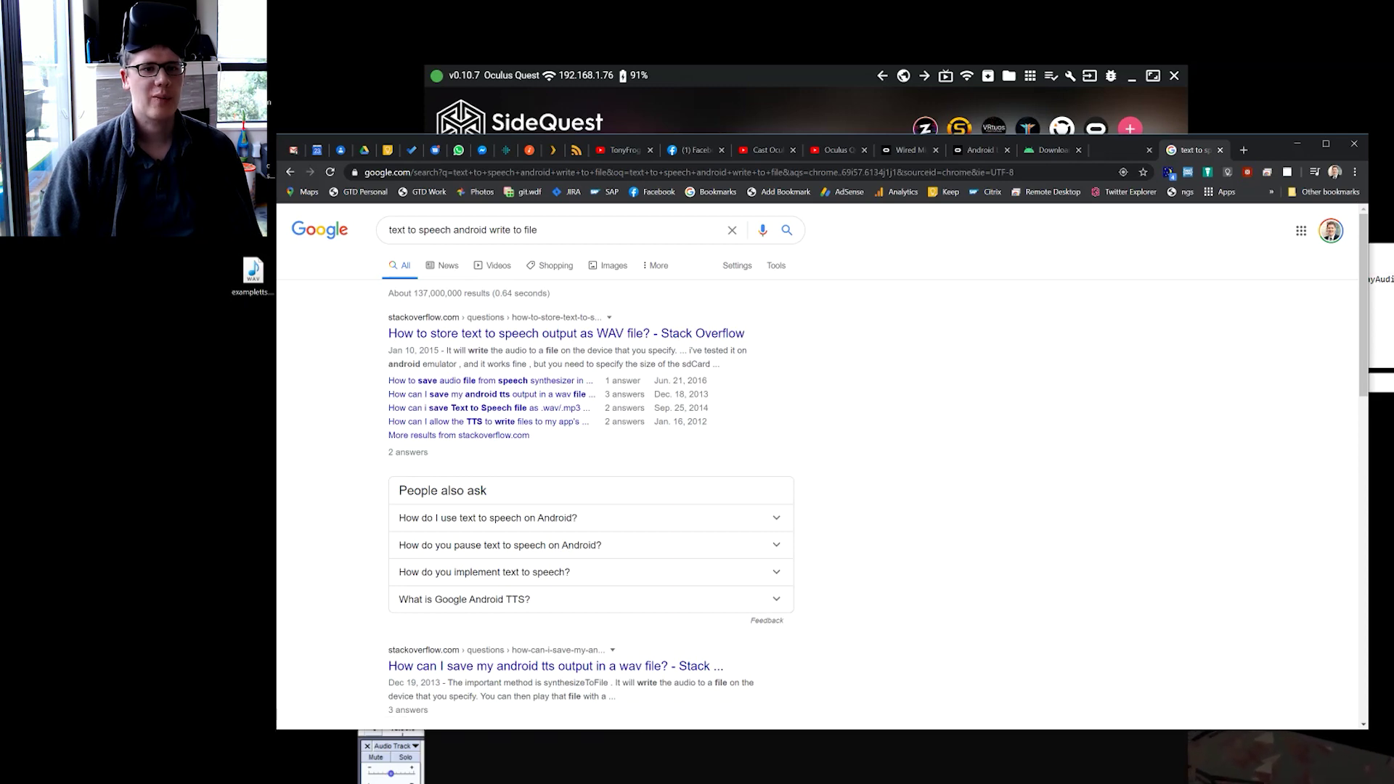
{"action": "left_click", "coordinate": [566, 333]}
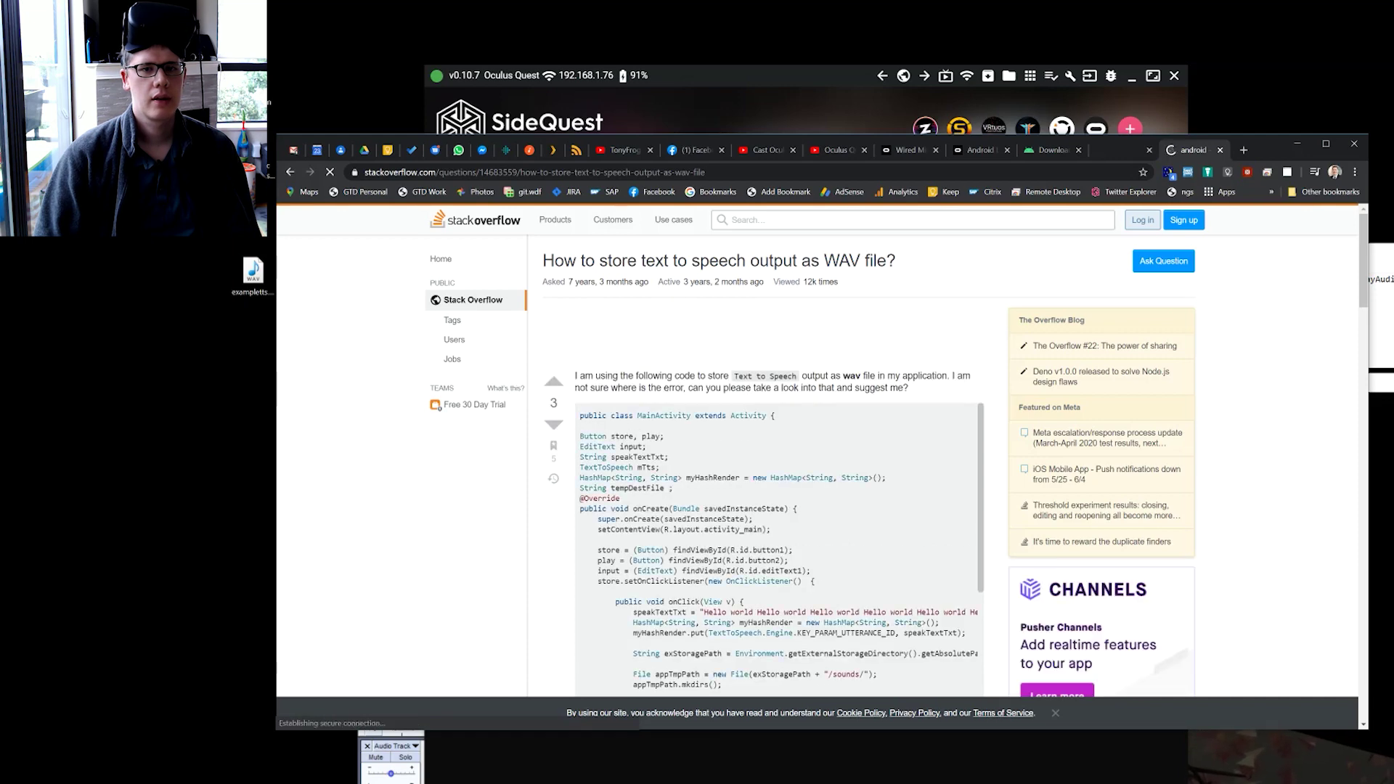
Read through the Stack Overflow answers and follow the synthesizeToFile link to Android's TextToSpeech docs
{"action": "scroll", "coordinate": [819, 465], "scroll_direction": "down", "scroll_amount": 5}
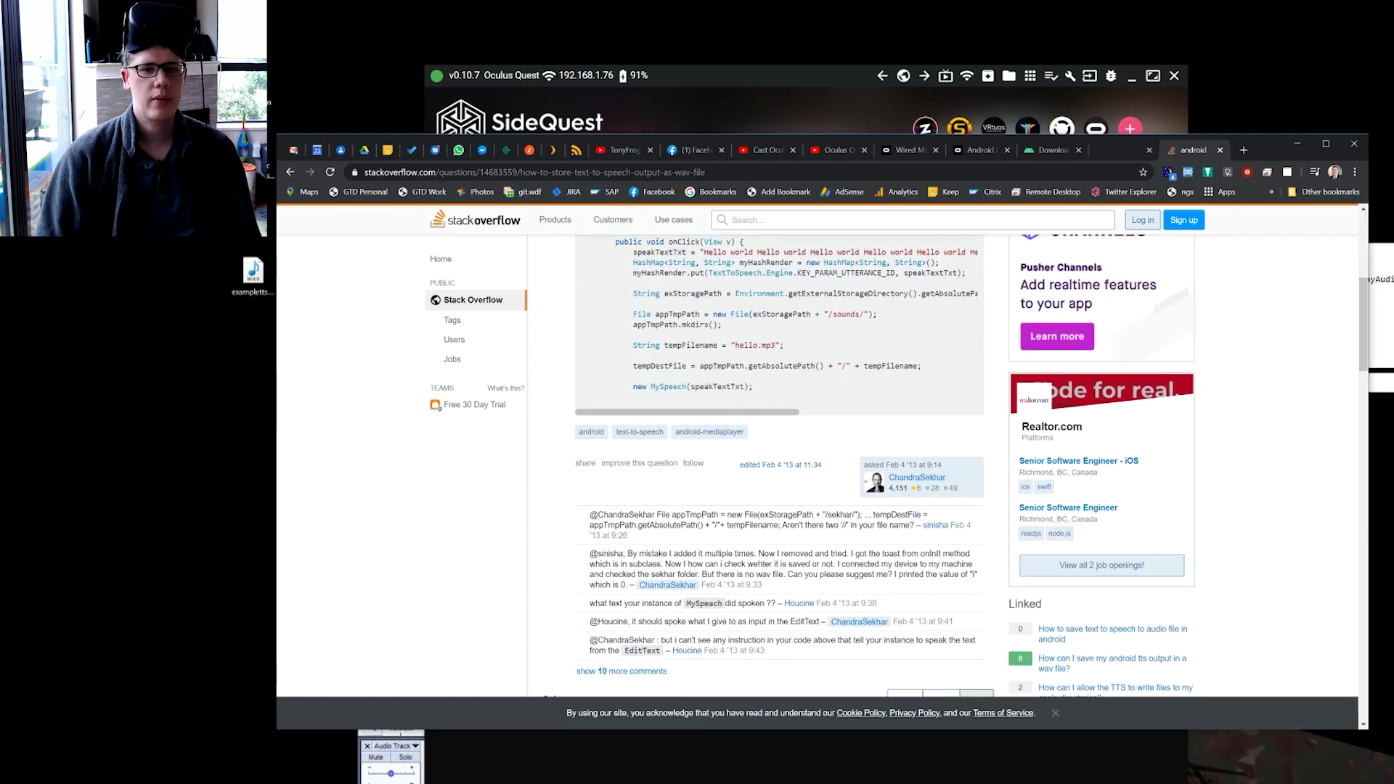
{"action": "scroll", "coordinate": [819, 465], "scroll_direction": "down", "scroll_amount": 2}
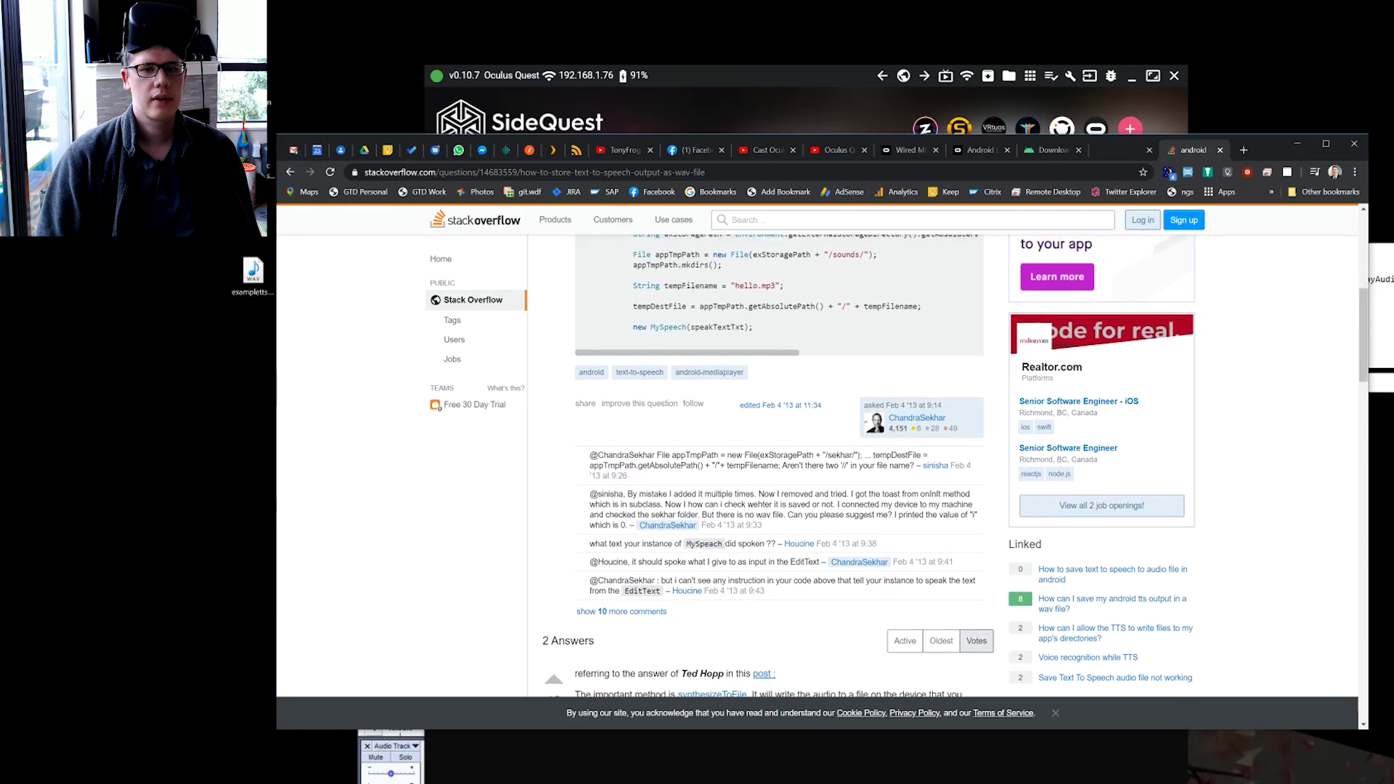
{"action": "scroll", "coordinate": [819, 465], "scroll_direction": "down", "scroll_amount": 2}
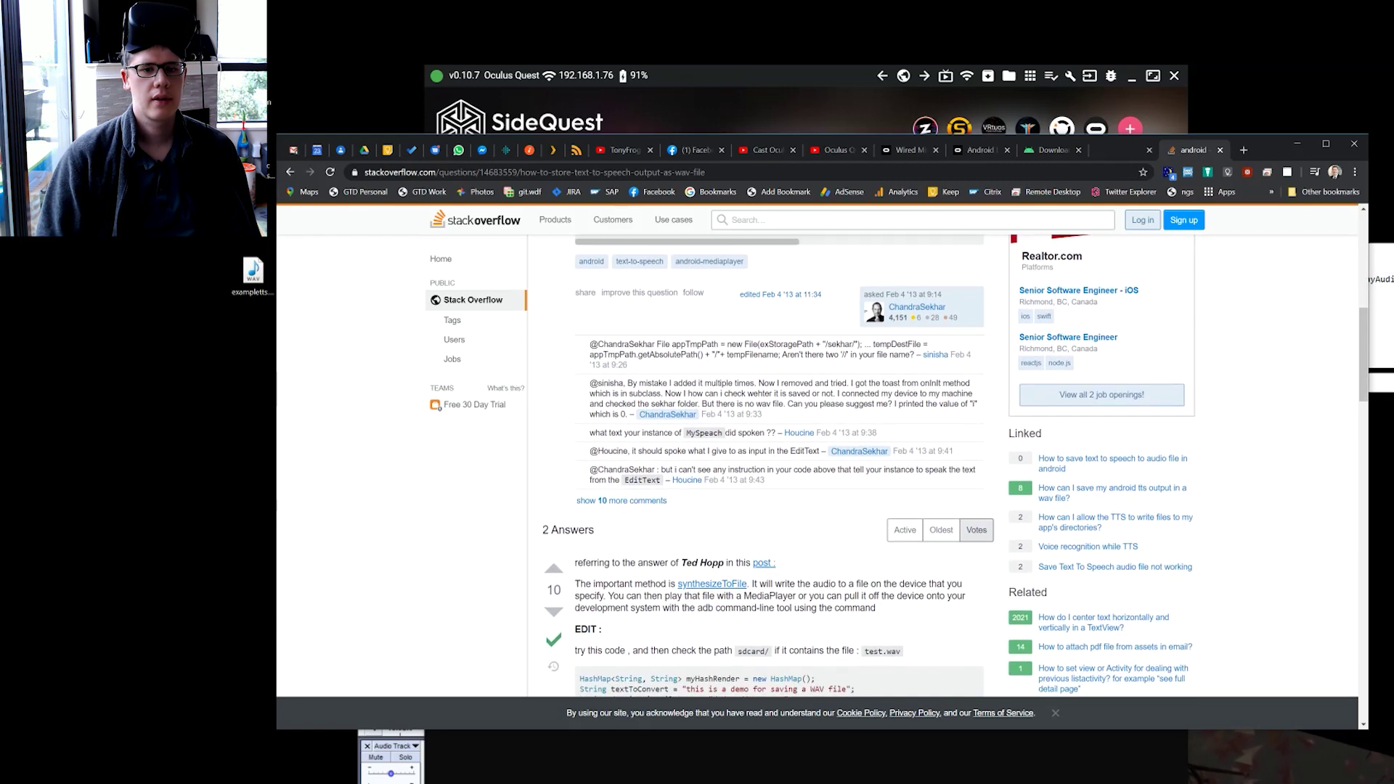
{"action": "scroll", "coordinate": [819, 464], "scroll_direction": "down", "scroll_amount": 2}
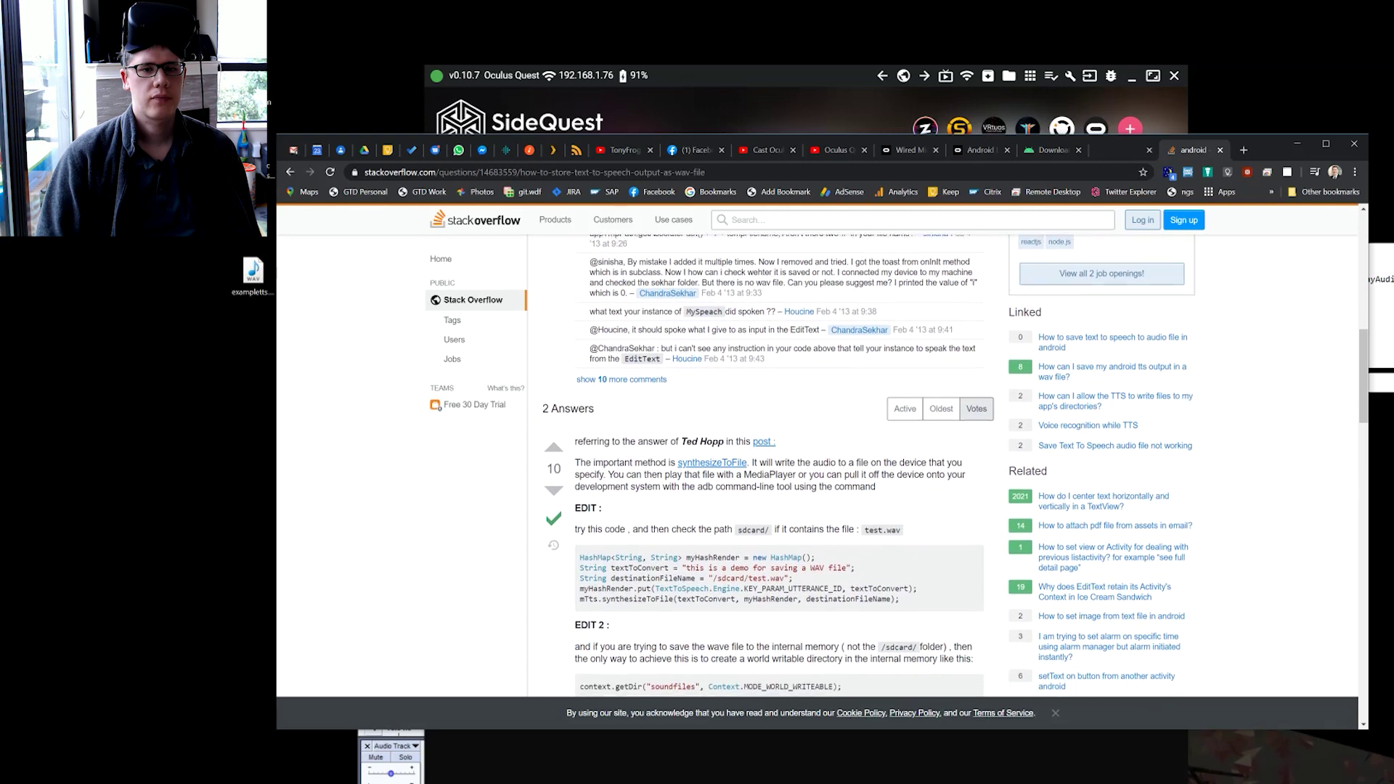
{"action": "scroll", "coordinate": [819, 465], "scroll_direction": "down", "scroll_amount": 1}
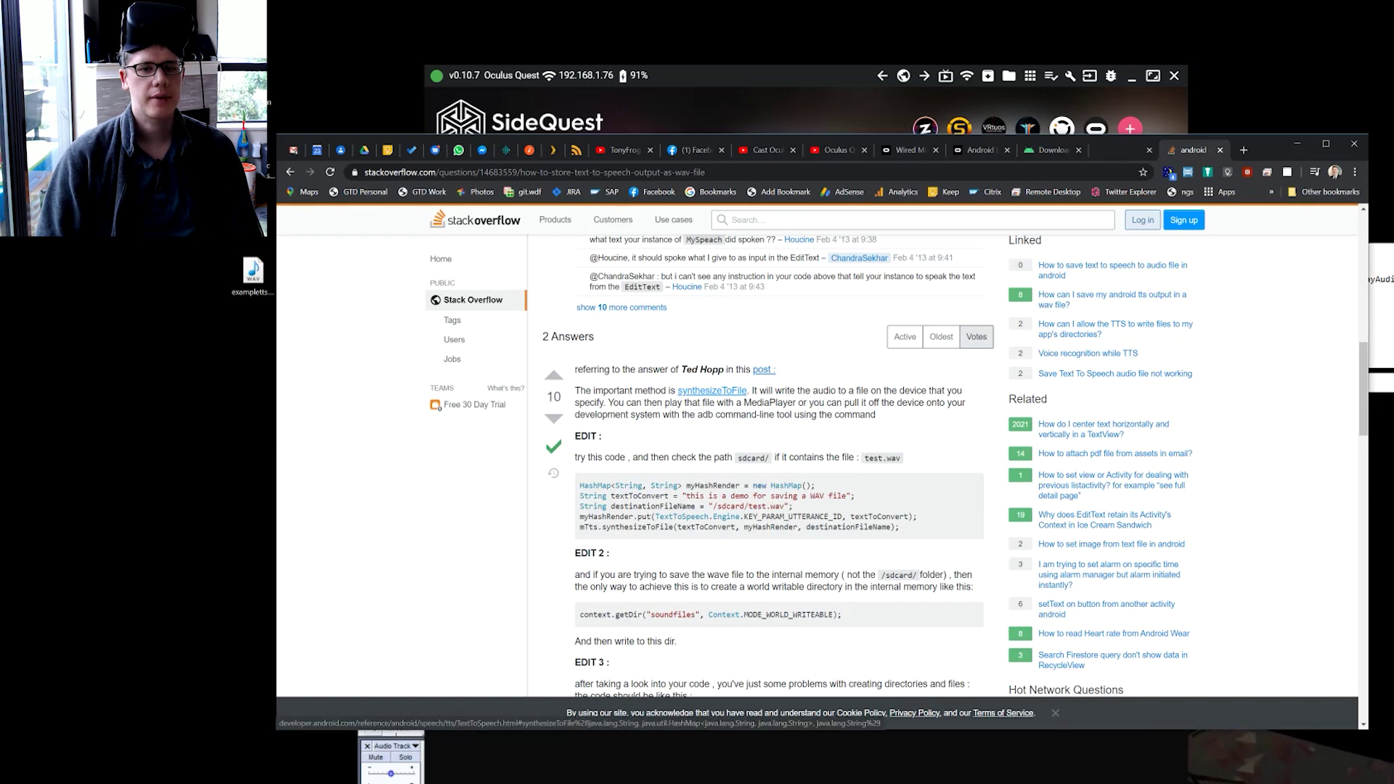
{"action": "scroll", "coordinate": [712, 391], "scroll_direction": "up", "scroll_amount": 1}
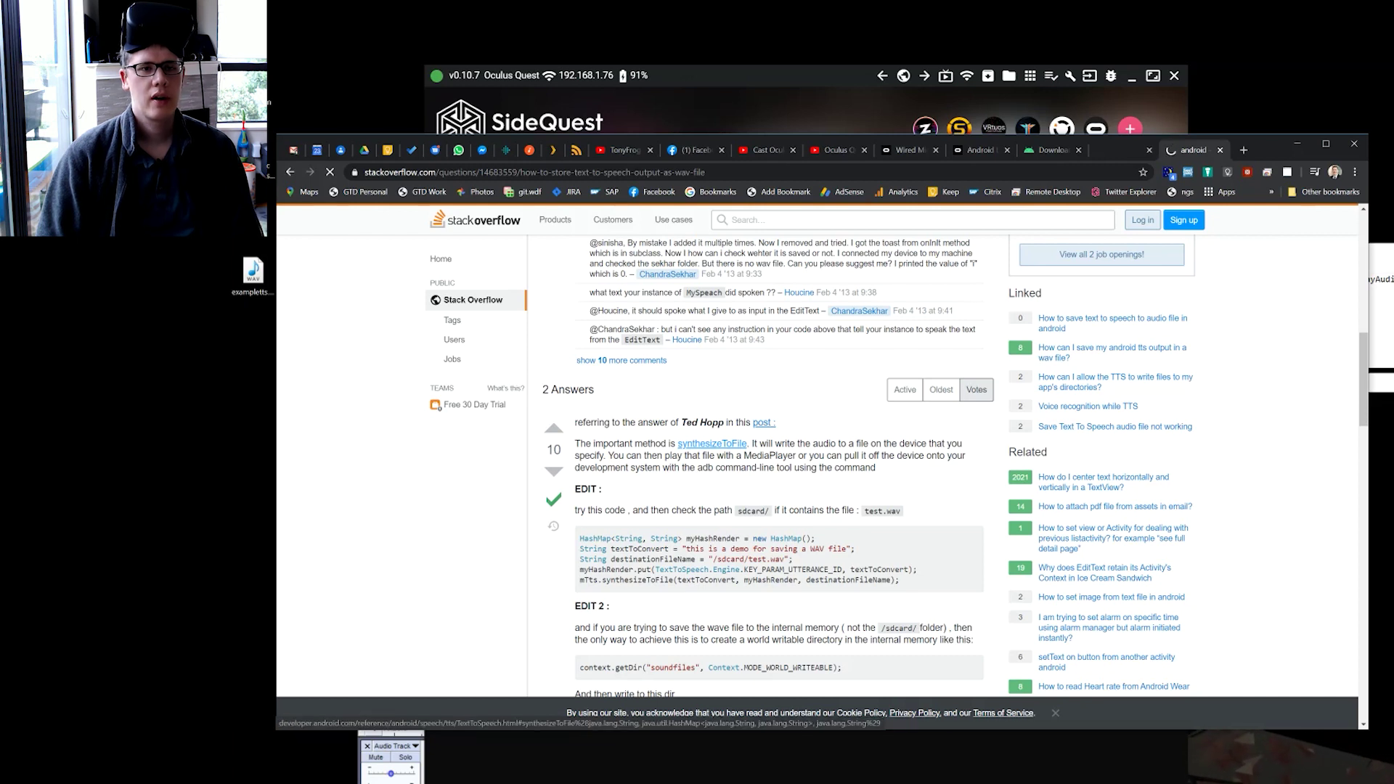
{"action": "left_click", "coordinate": [711, 443]}
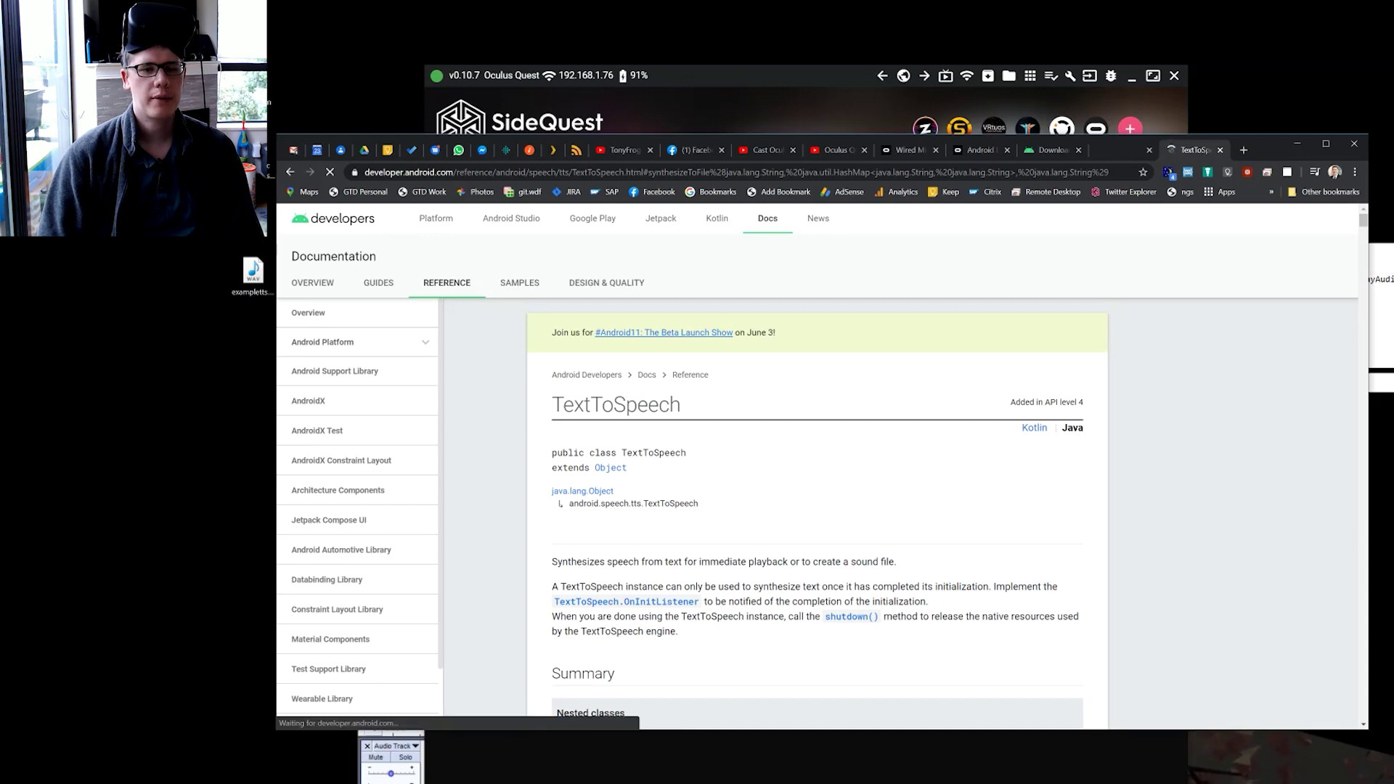
Find synthesizeToFile on the TextToSpeech page and review its overloads, ending on the API 21 File version
{"action": "key", "text": "ctrl+f"}
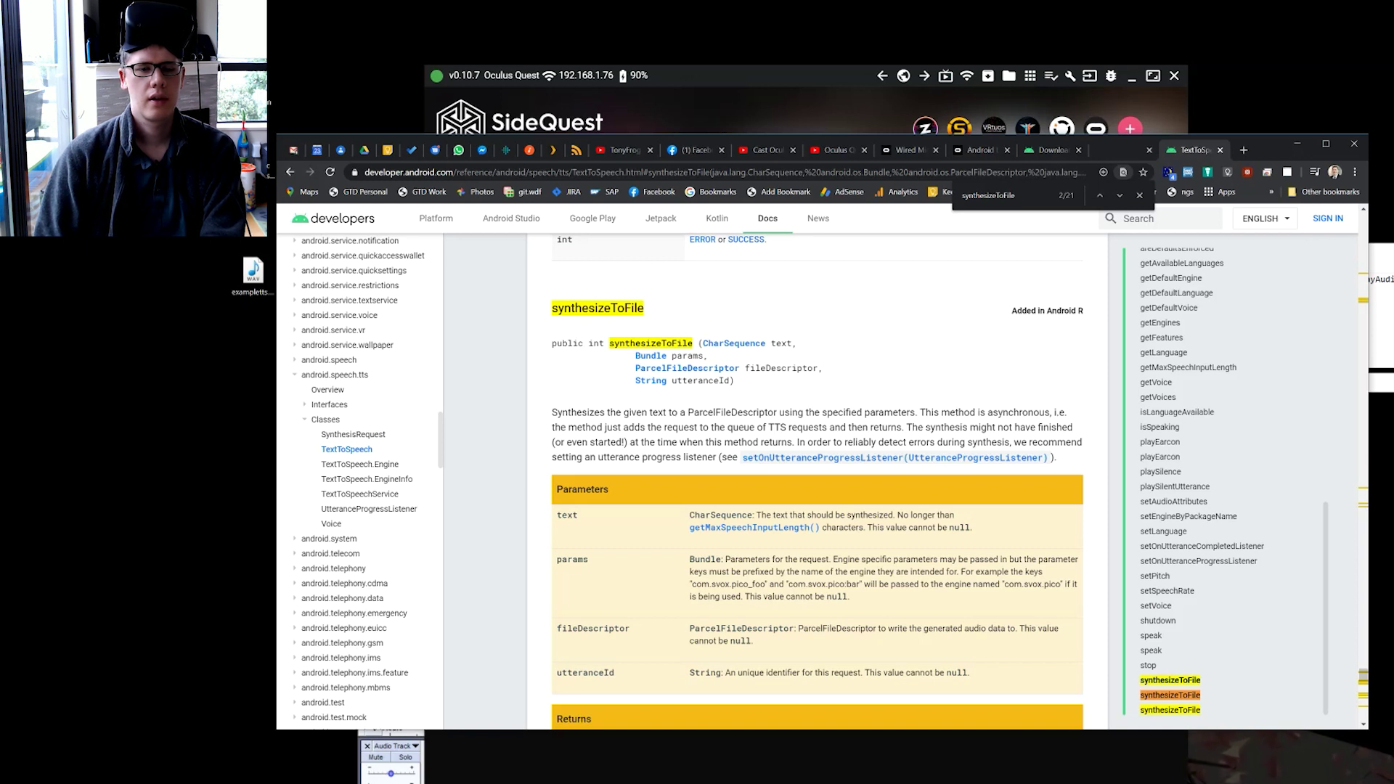
{"action": "scroll", "coordinate": [687, 293], "scroll_direction": "down", "scroll_amount": 1}
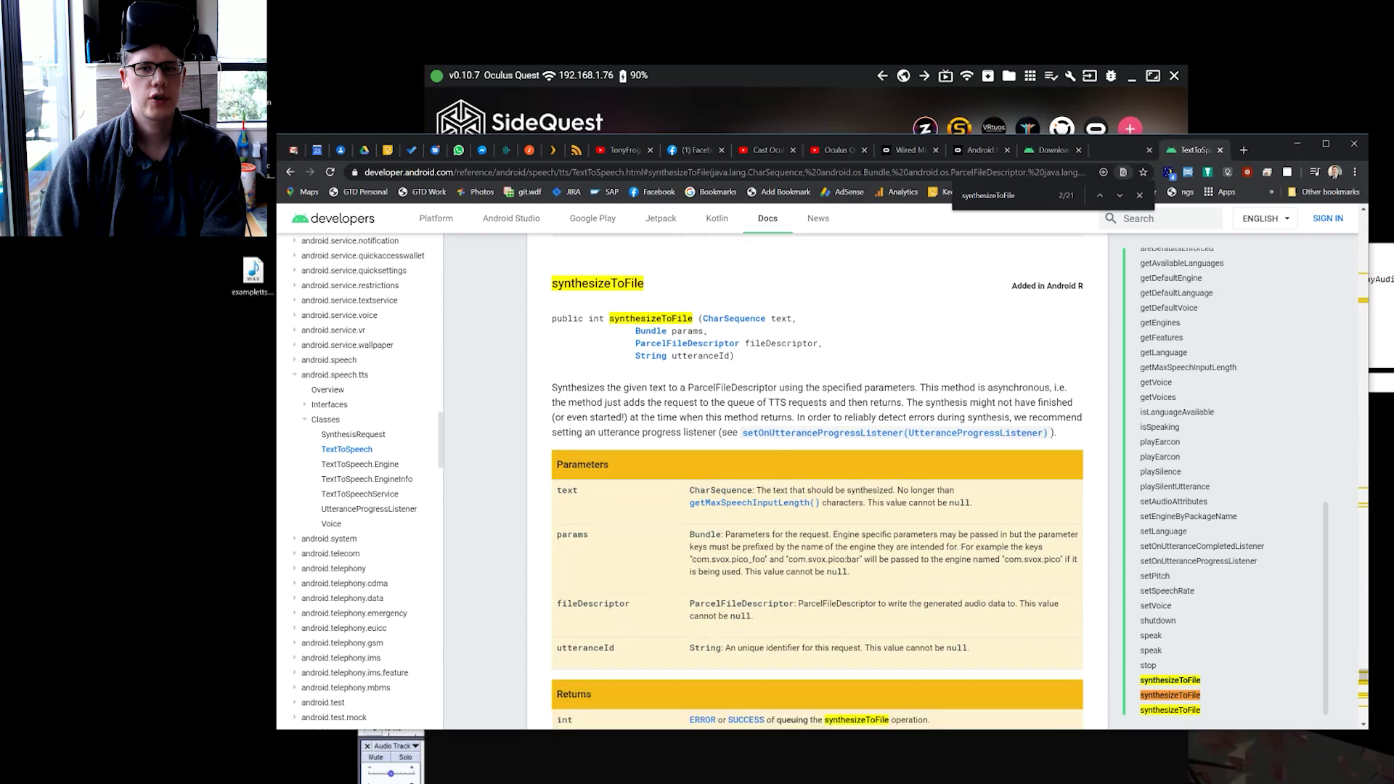
{"action": "scroll", "coordinate": [687, 293], "scroll_direction": "down", "scroll_amount": 2}
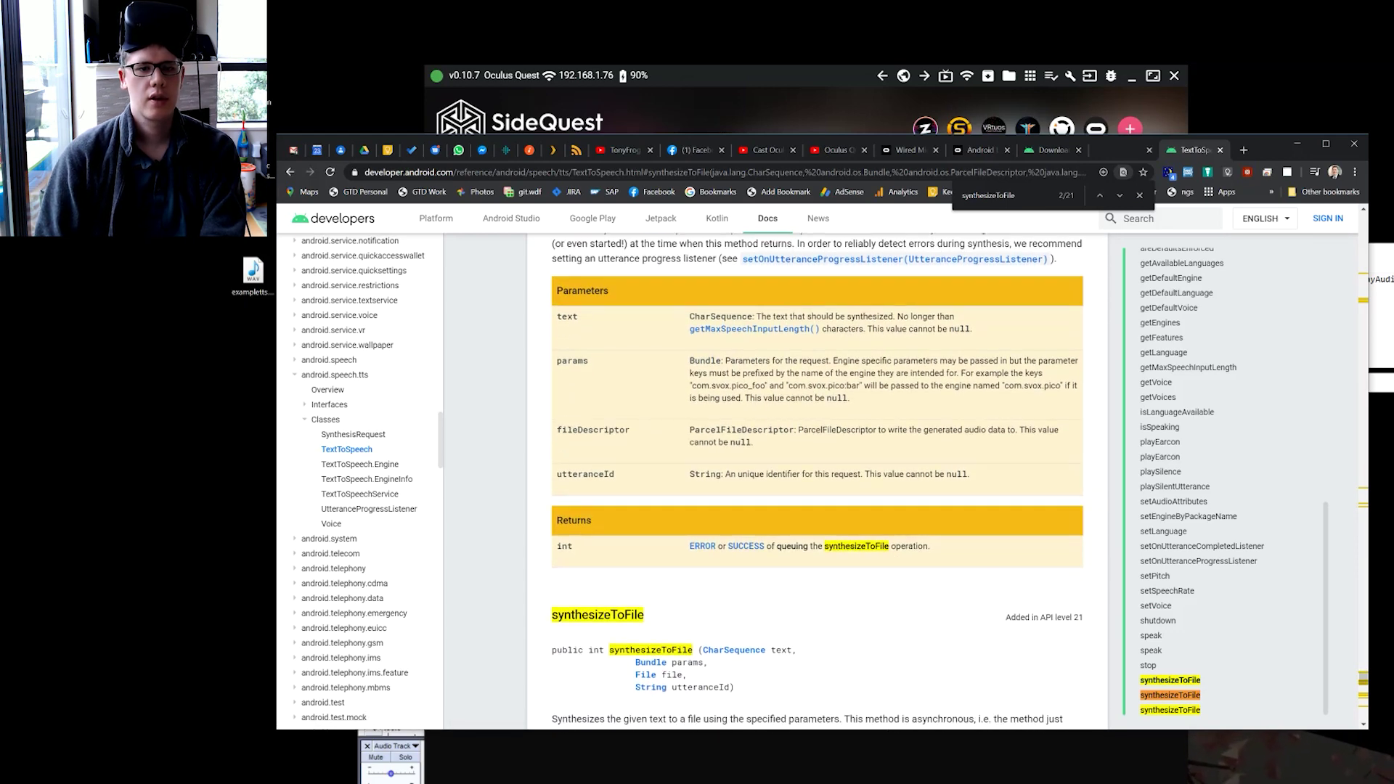
{"action": "scroll", "coordinate": [687, 293], "scroll_direction": "down", "scroll_amount": 4}
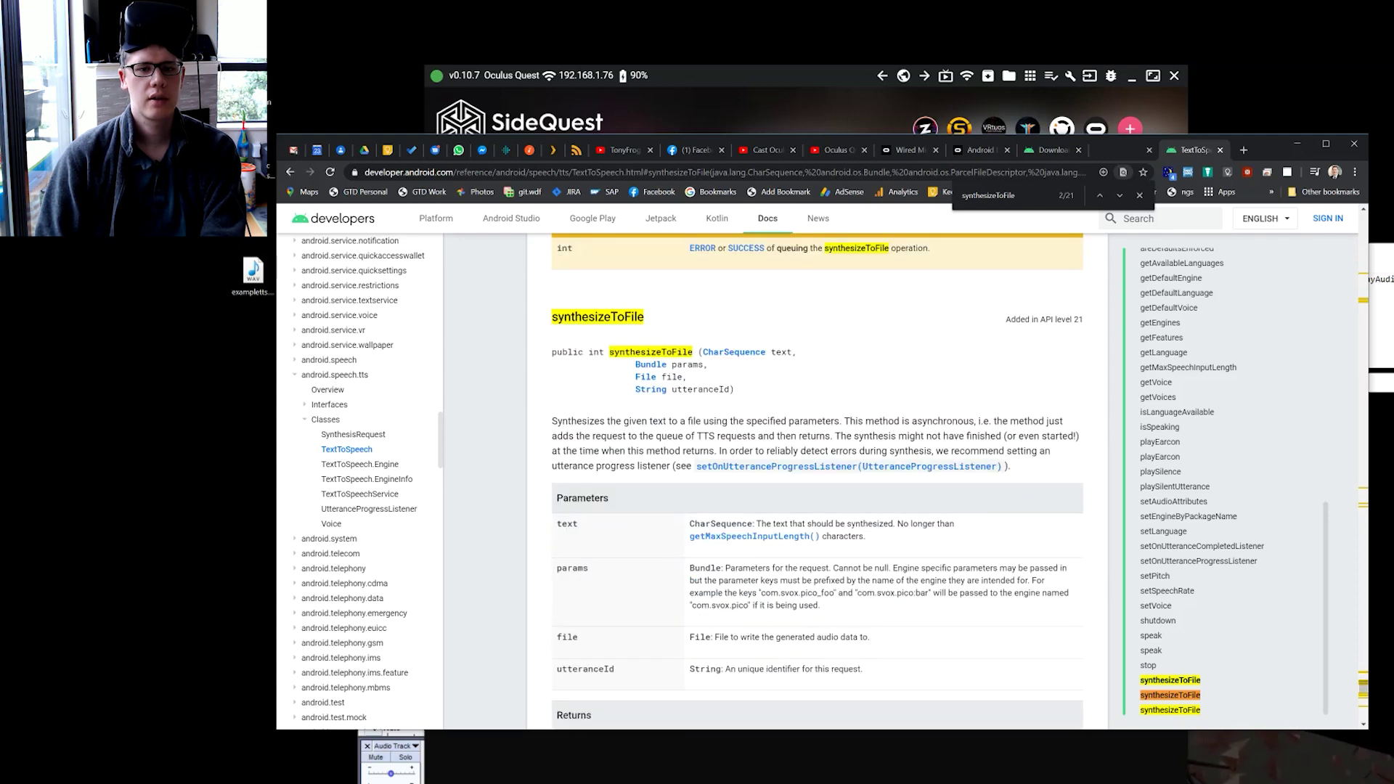
{"action": "scroll", "coordinate": [816, 480], "scroll_direction": "down", "scroll_amount": 8}
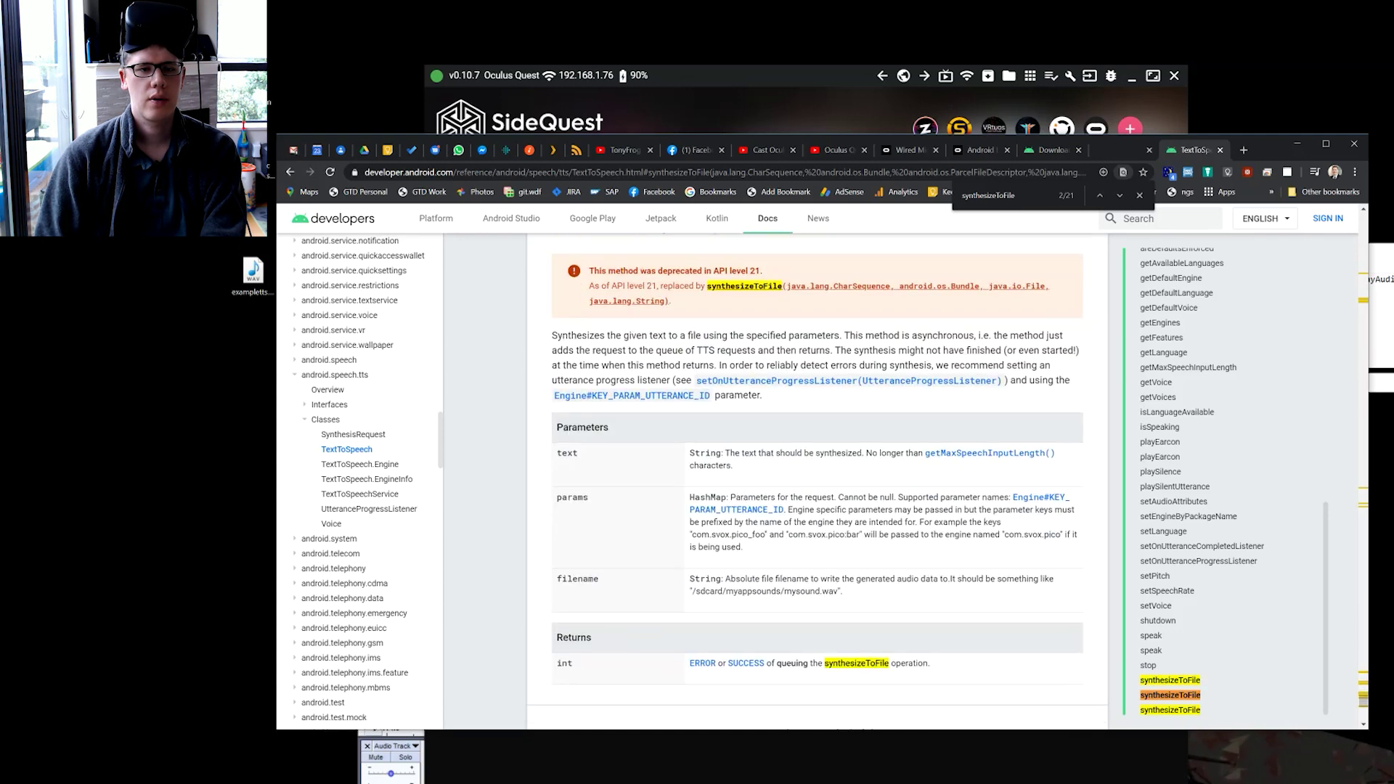
{"action": "scroll", "coordinate": [816, 479], "scroll_direction": "up", "scroll_amount": 2}
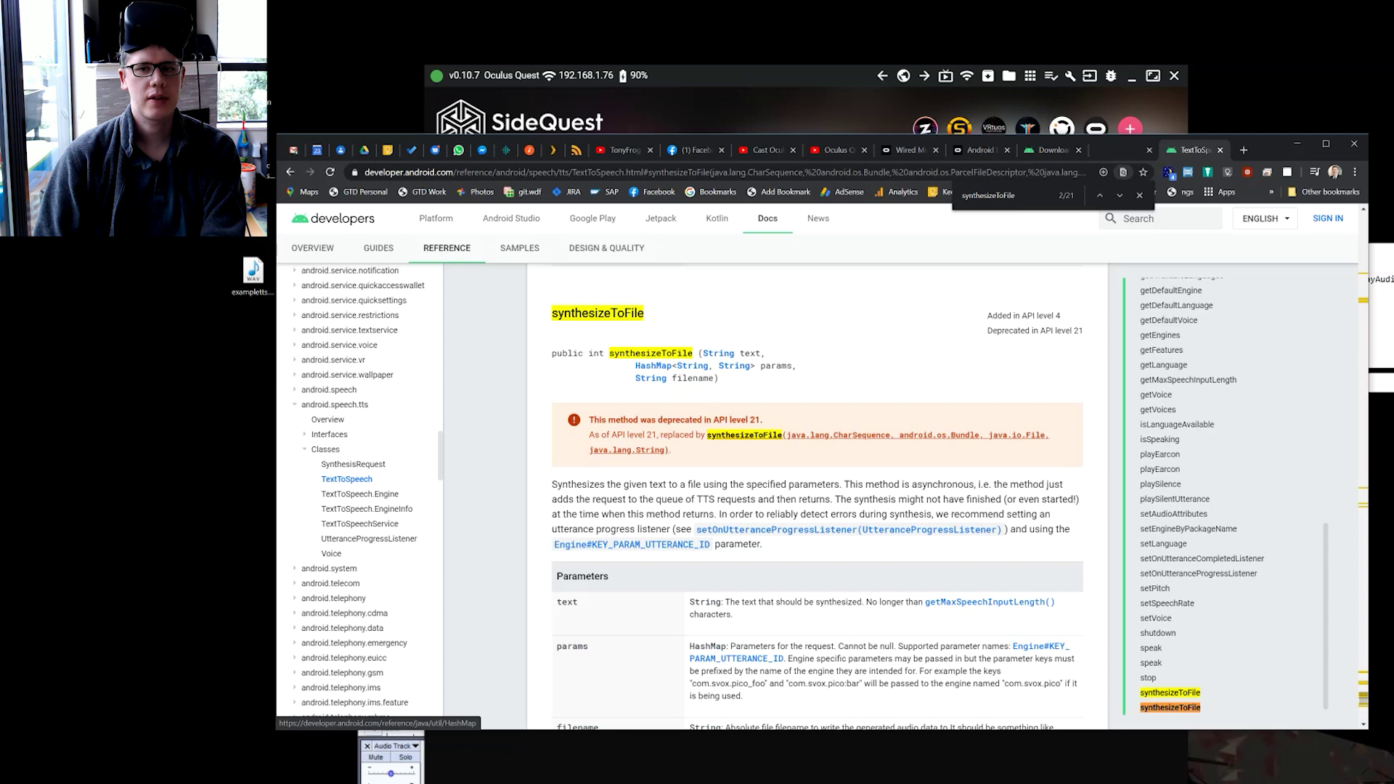
{"action": "scroll", "coordinate": [816, 479], "scroll_direction": "up", "scroll_amount": 7}
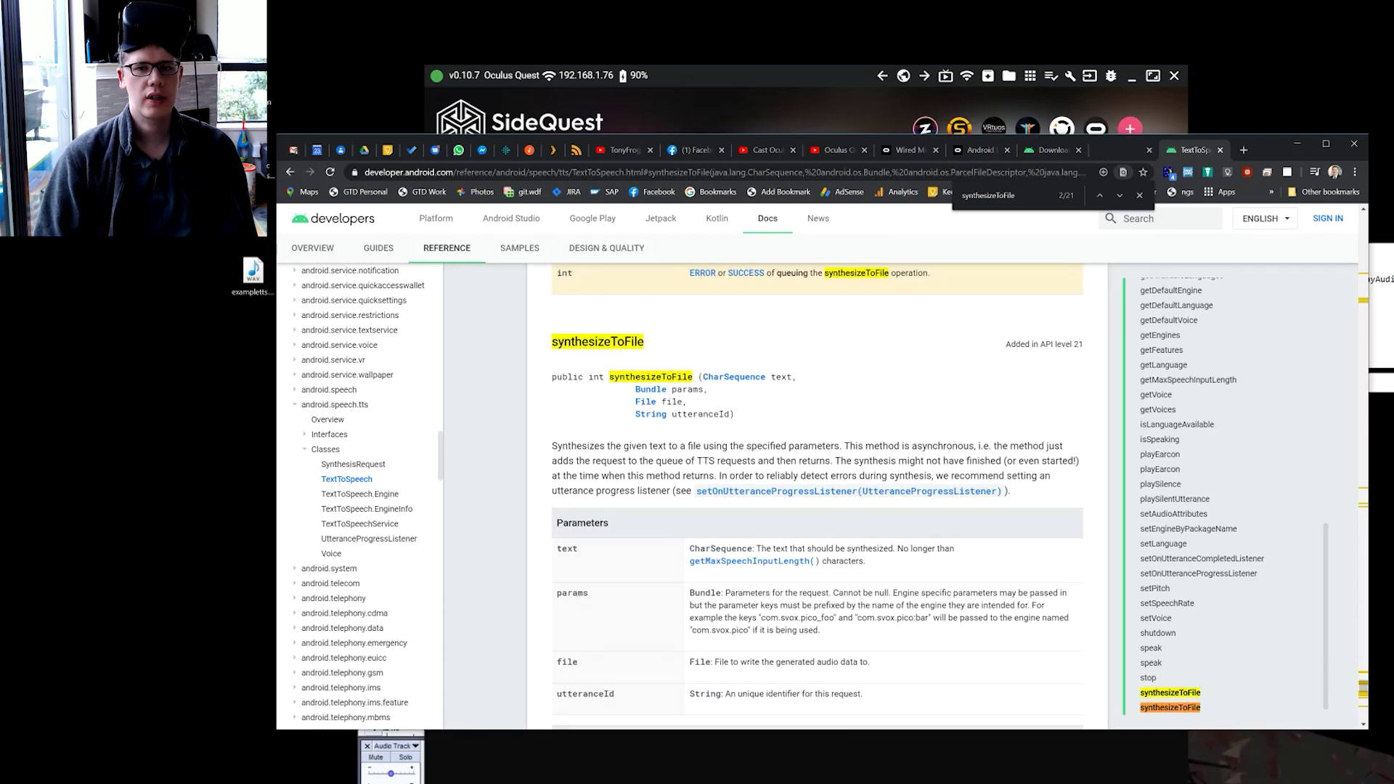